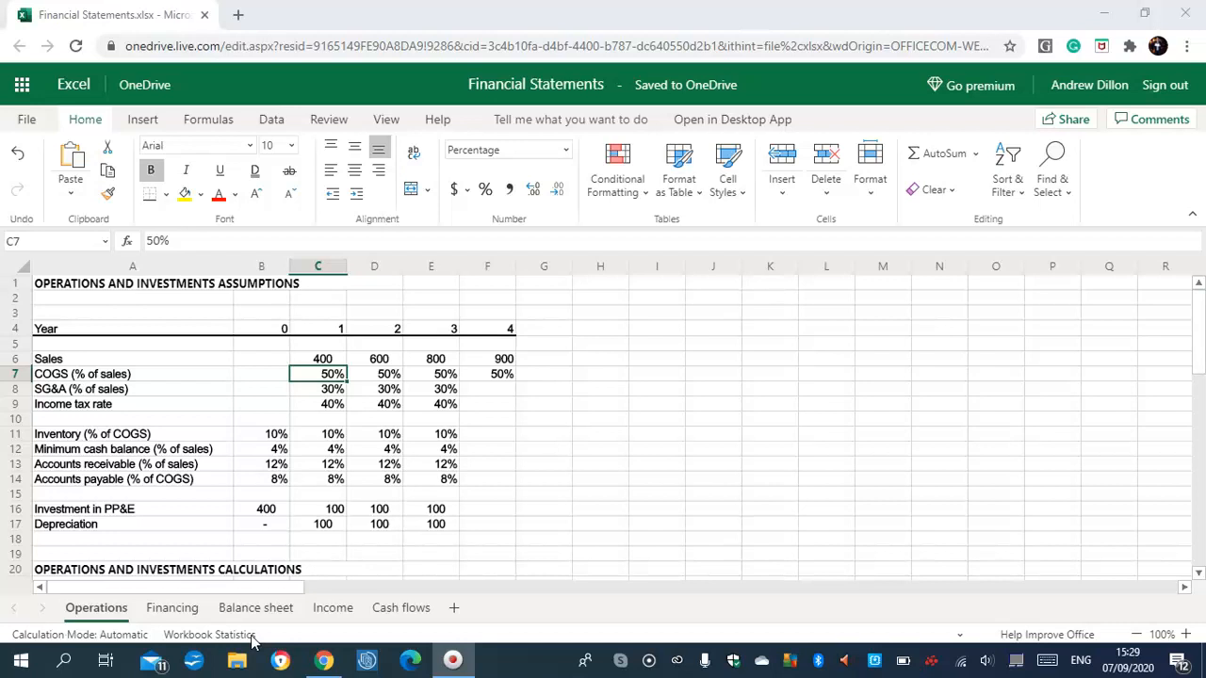
Review the operations and investments assumptions, the empty calculations table and the note on averaging income statement items
left_click(332, 407)
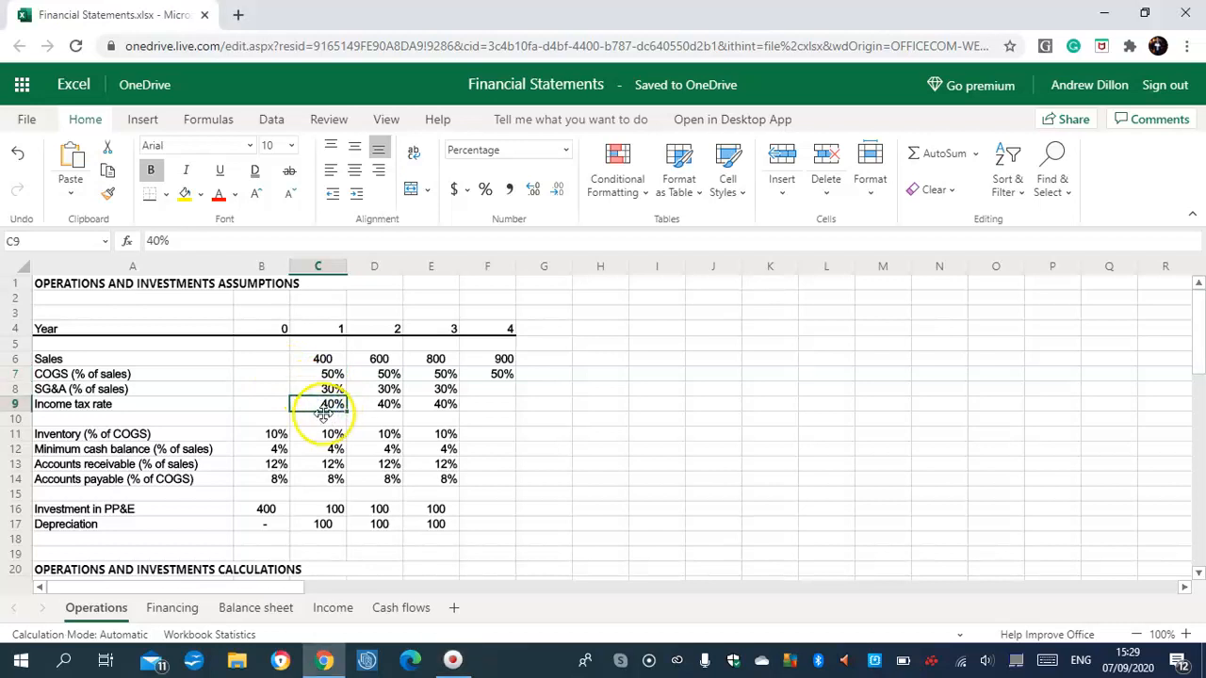
left_click(276, 435)
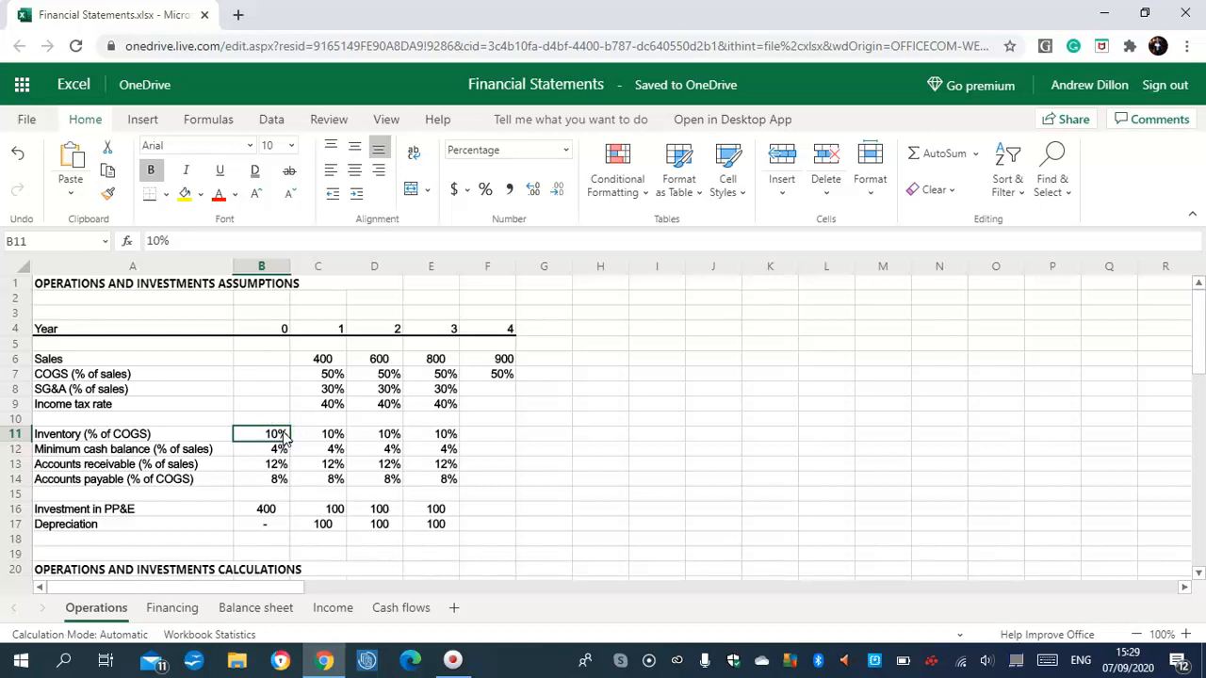
left_click(281, 509)
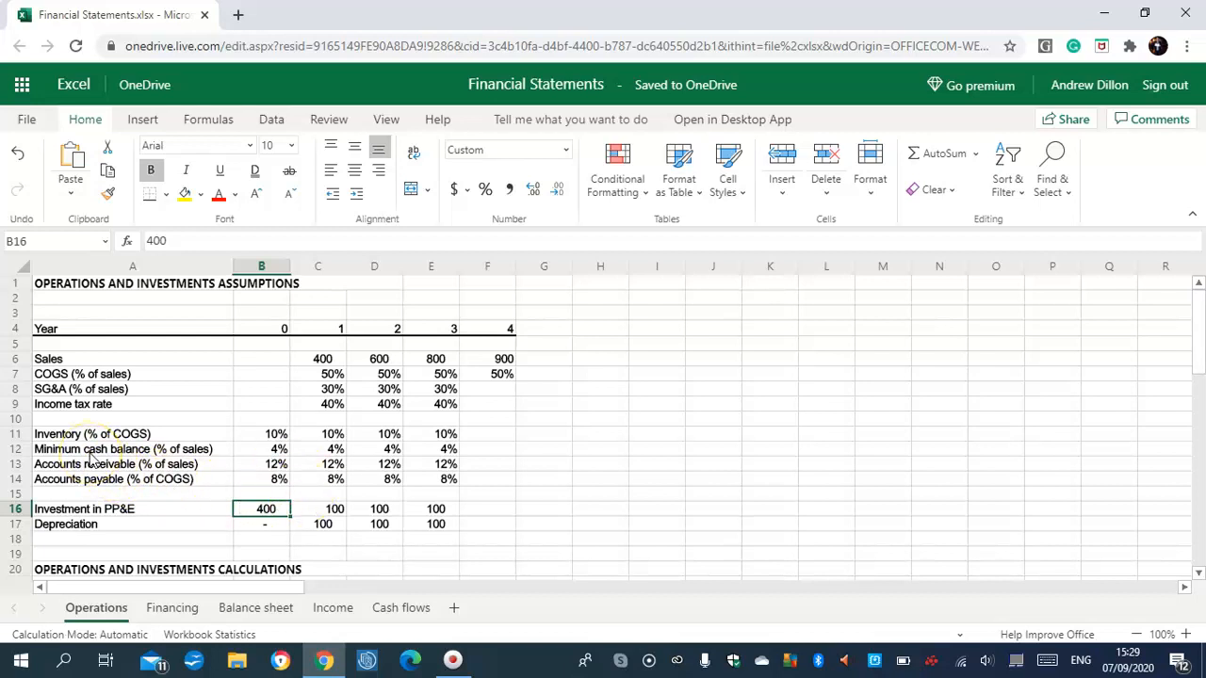
left_click_drag(1203, 327, 1203, 398)
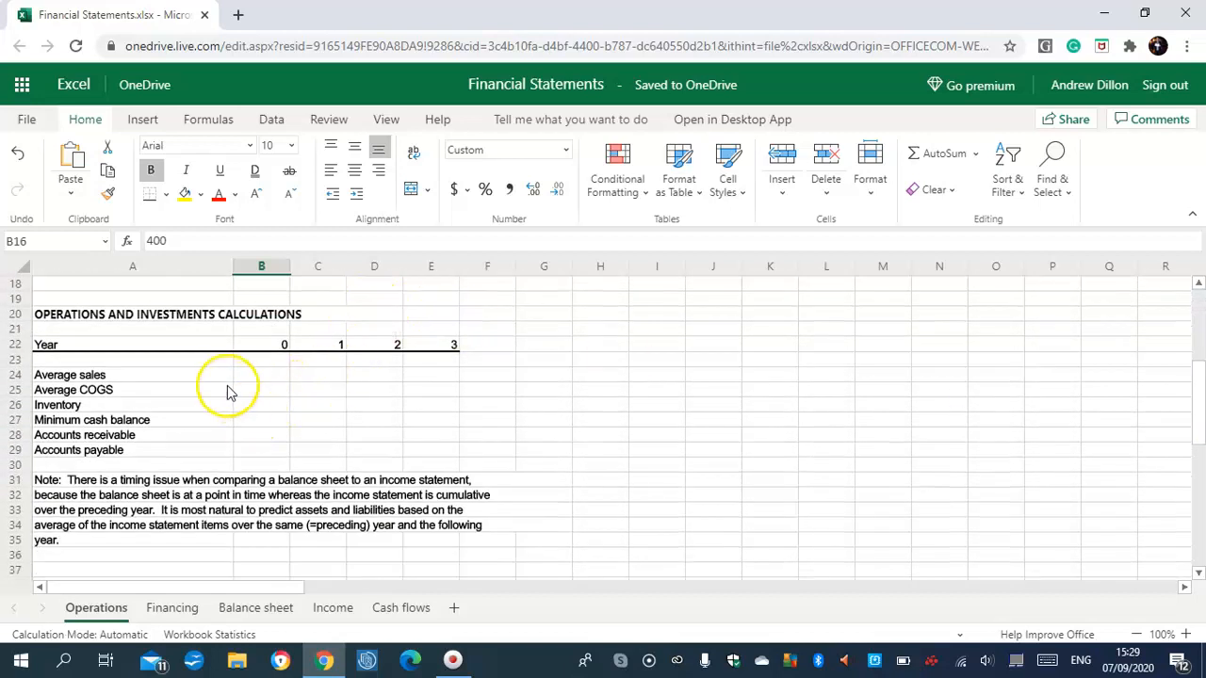
left_click(268, 375)
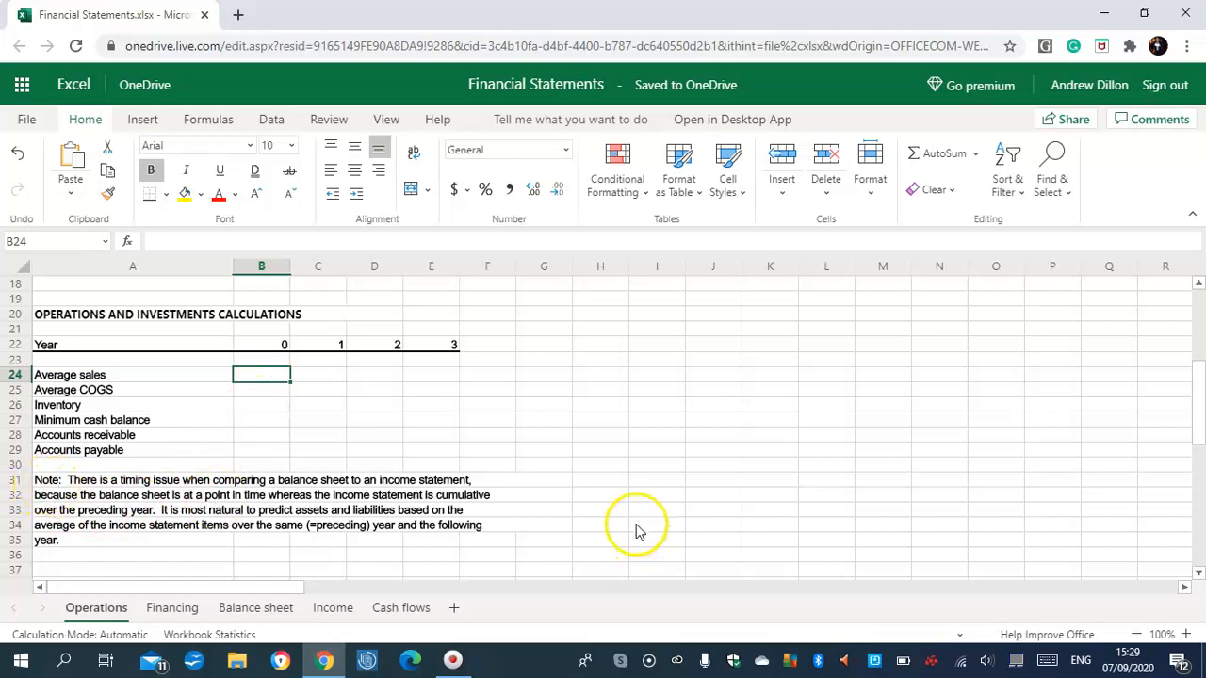
left_click(651, 495)
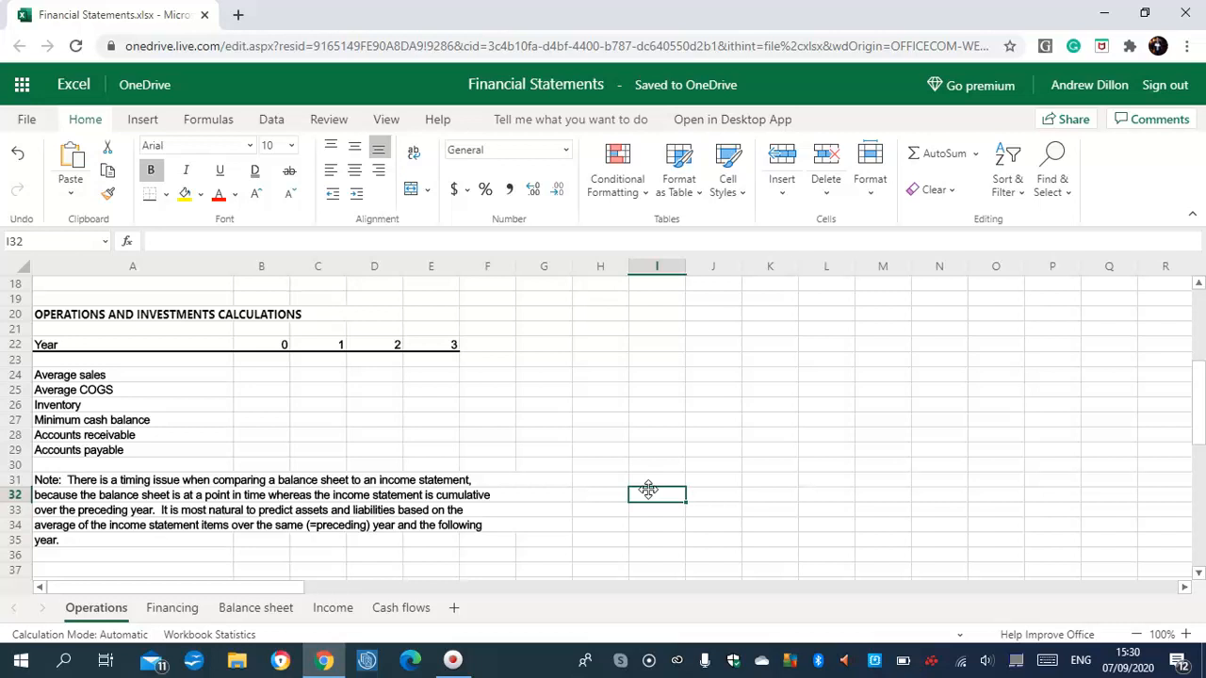
Calculate average sales for year 0 with =0.5*B6+0.5*C6 in B24 and fill the formula across to E24
left_click(269, 375)
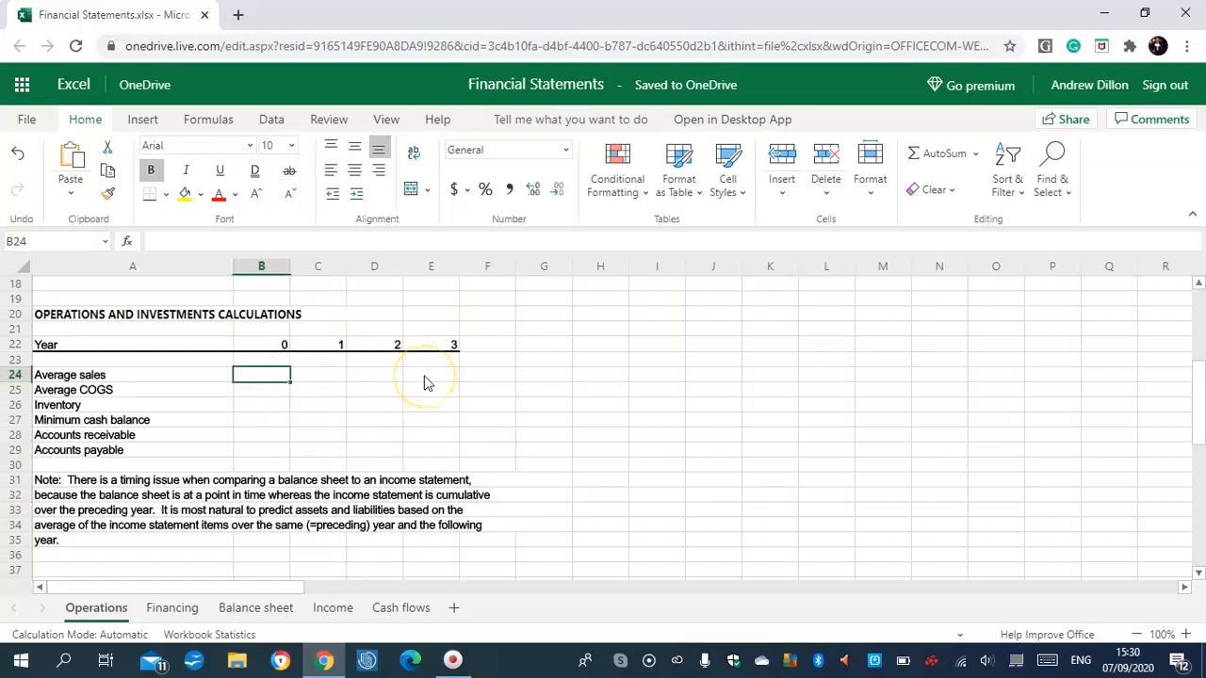
key("Caps_Lock")
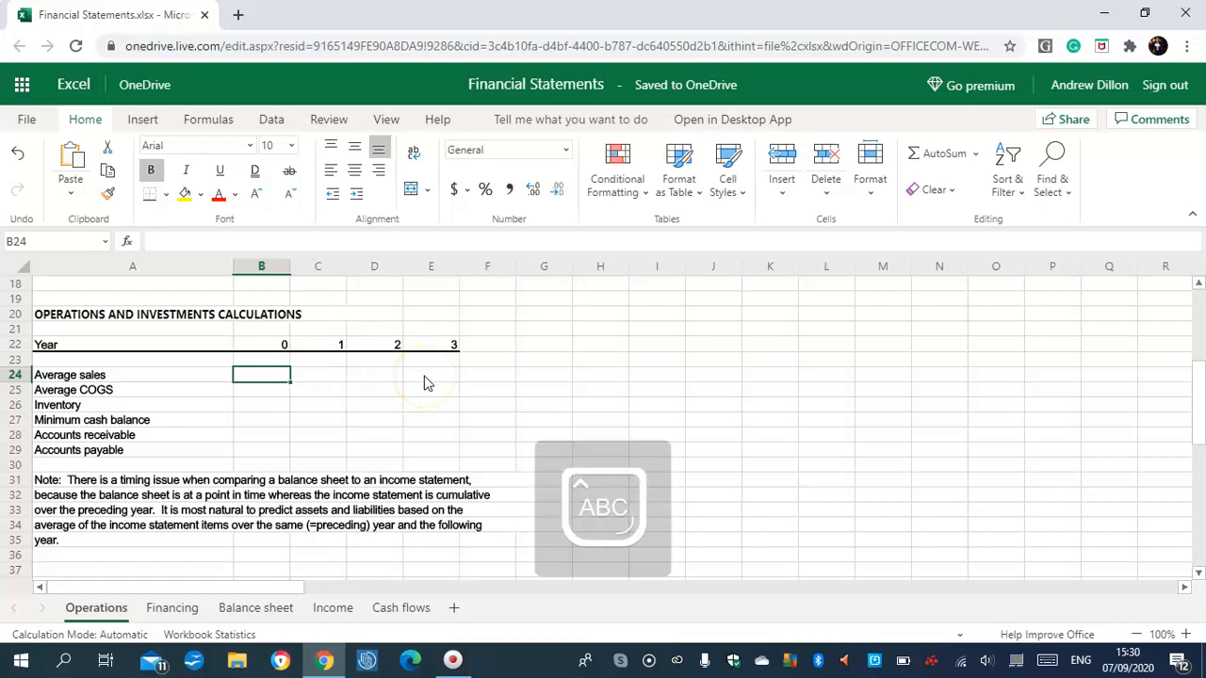
type("=")
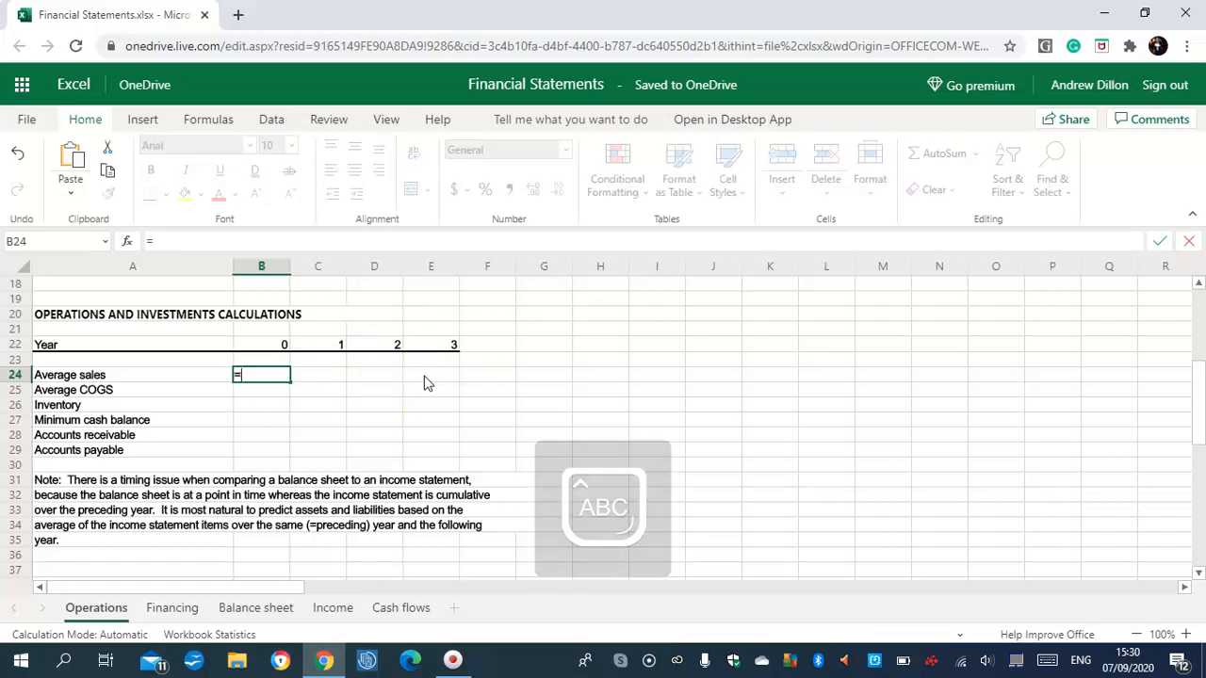
type("0.5*B")
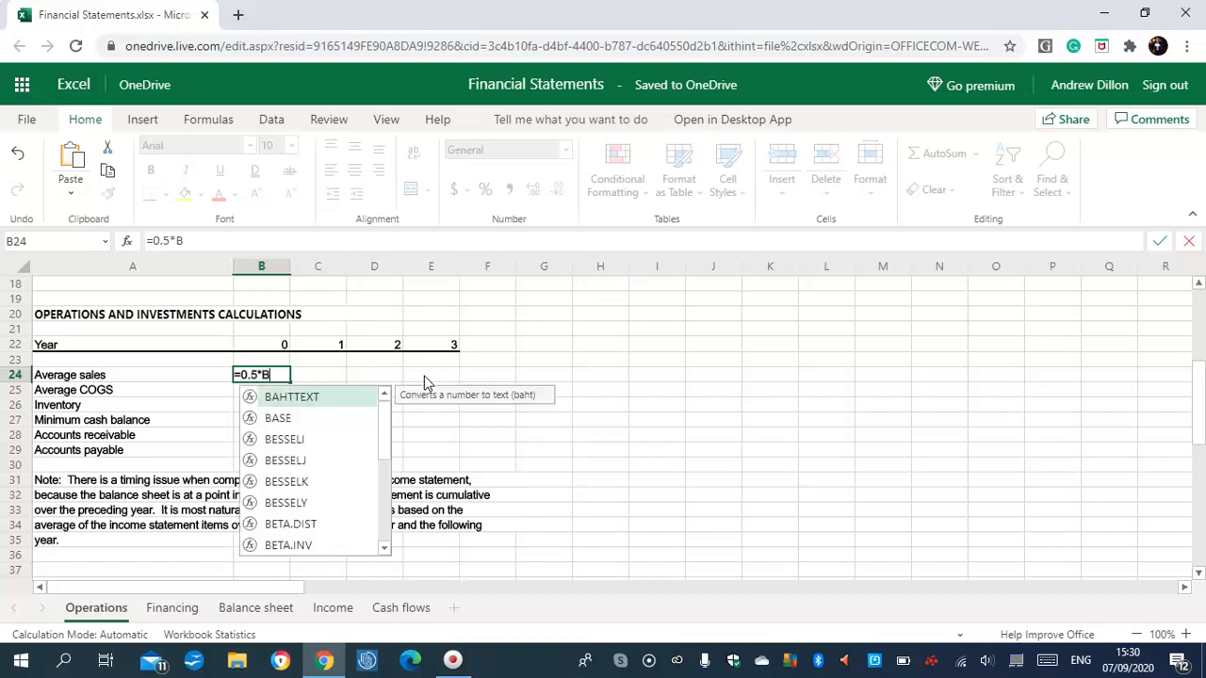
type("6+0.5")
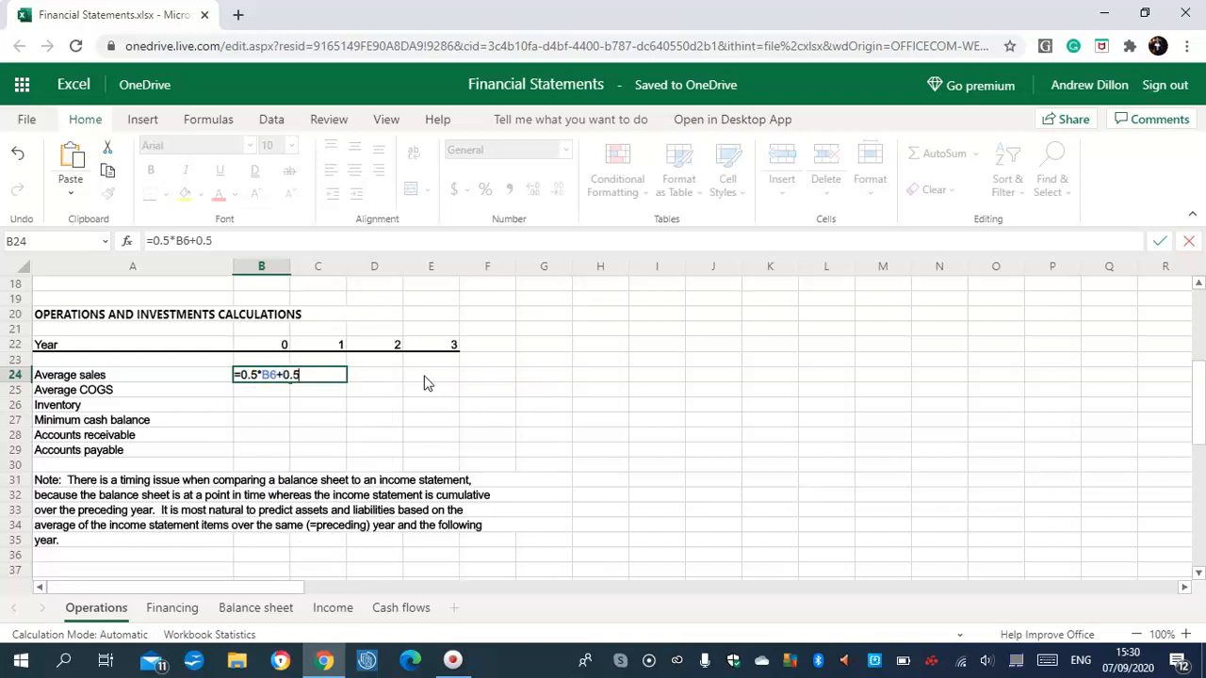
type("*C6")
left_click_drag(1199, 400, 1201, 308)
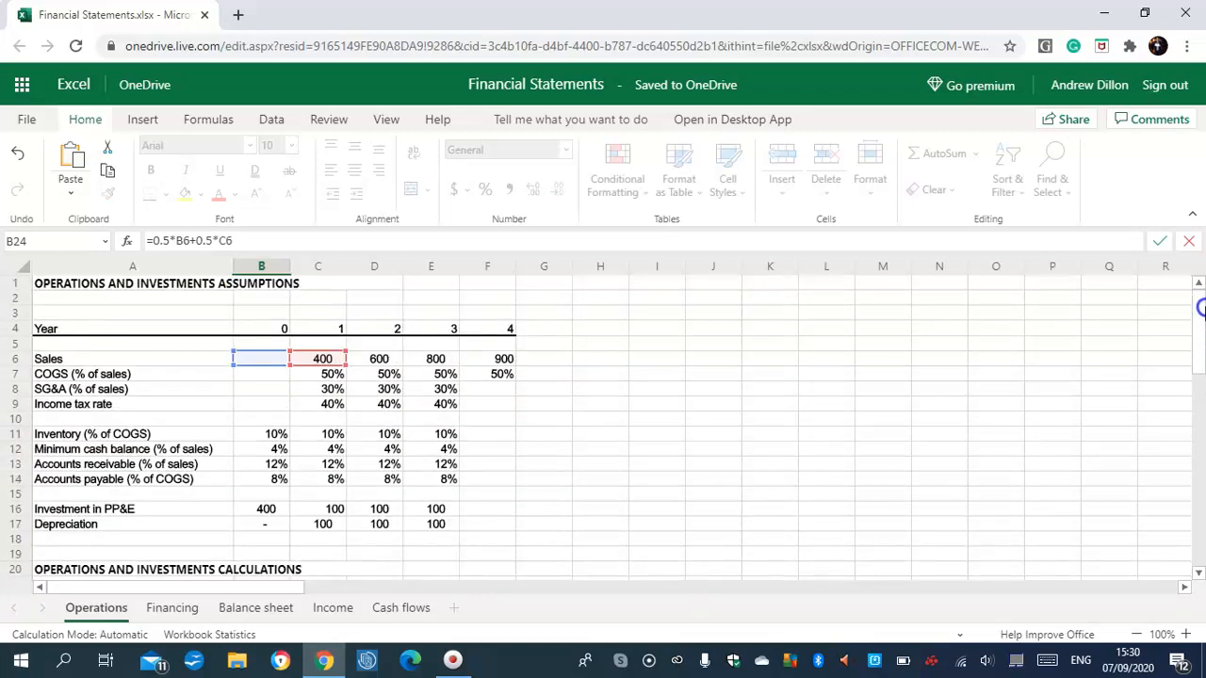
left_click_drag(1201, 308, 1201, 401)
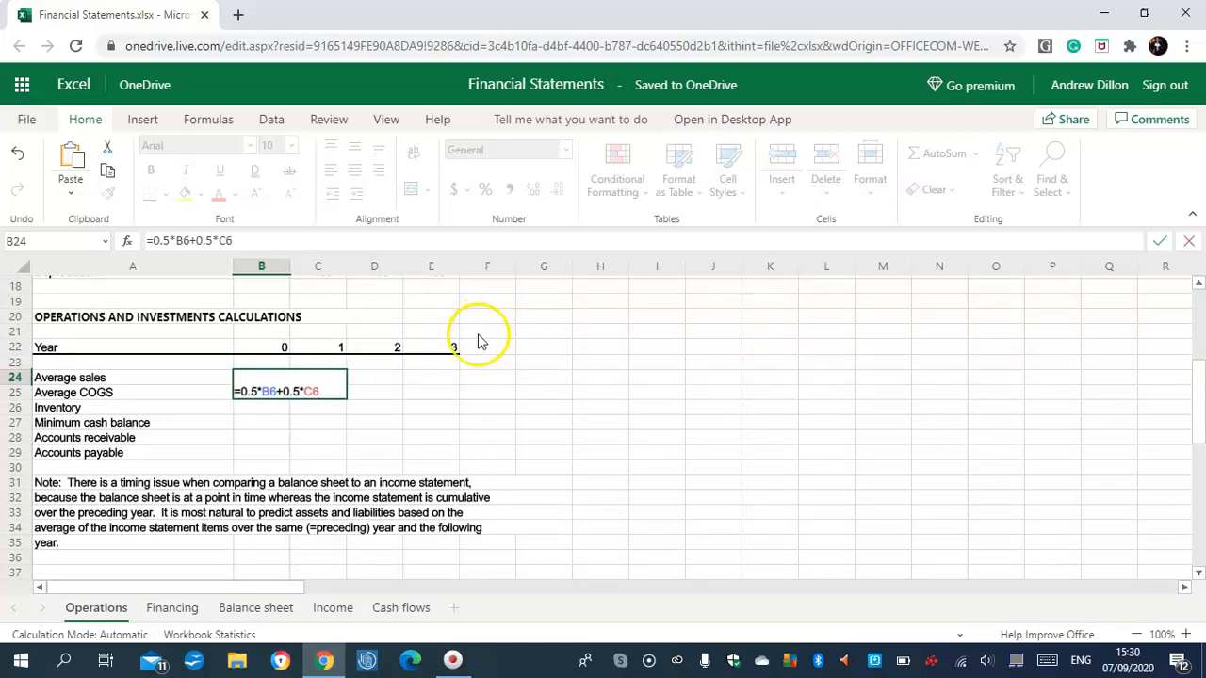
key("Return")
left_click(286, 381)
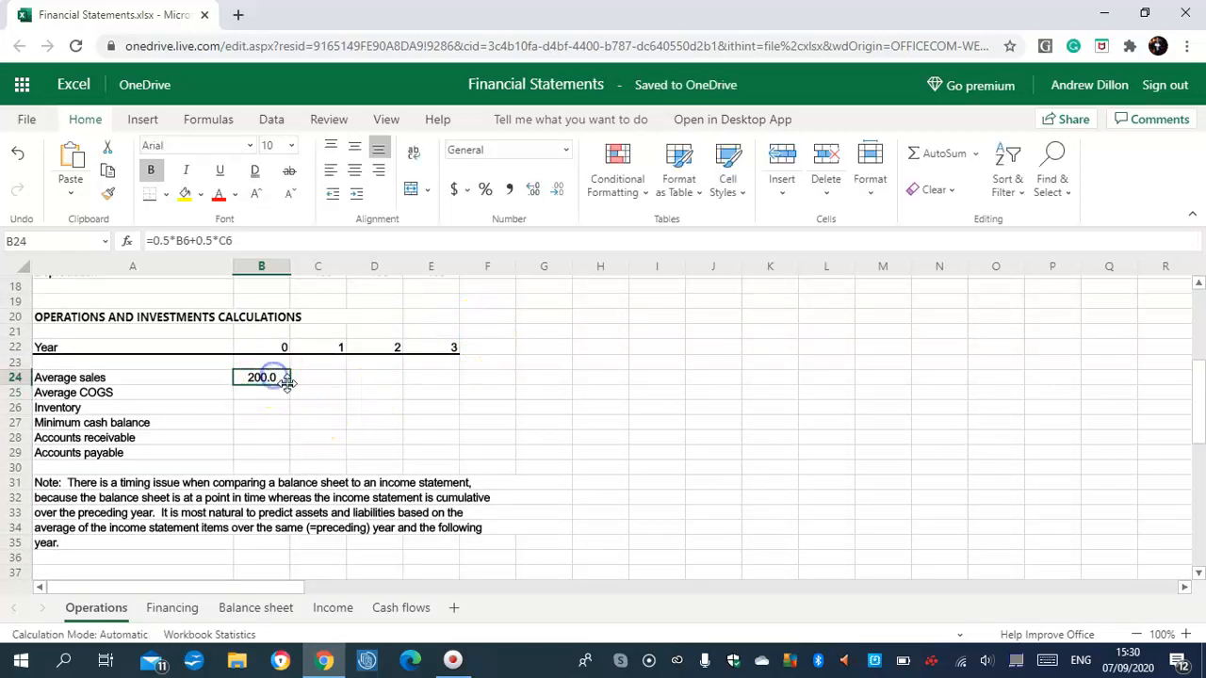
left_click_drag(290, 384, 455, 396)
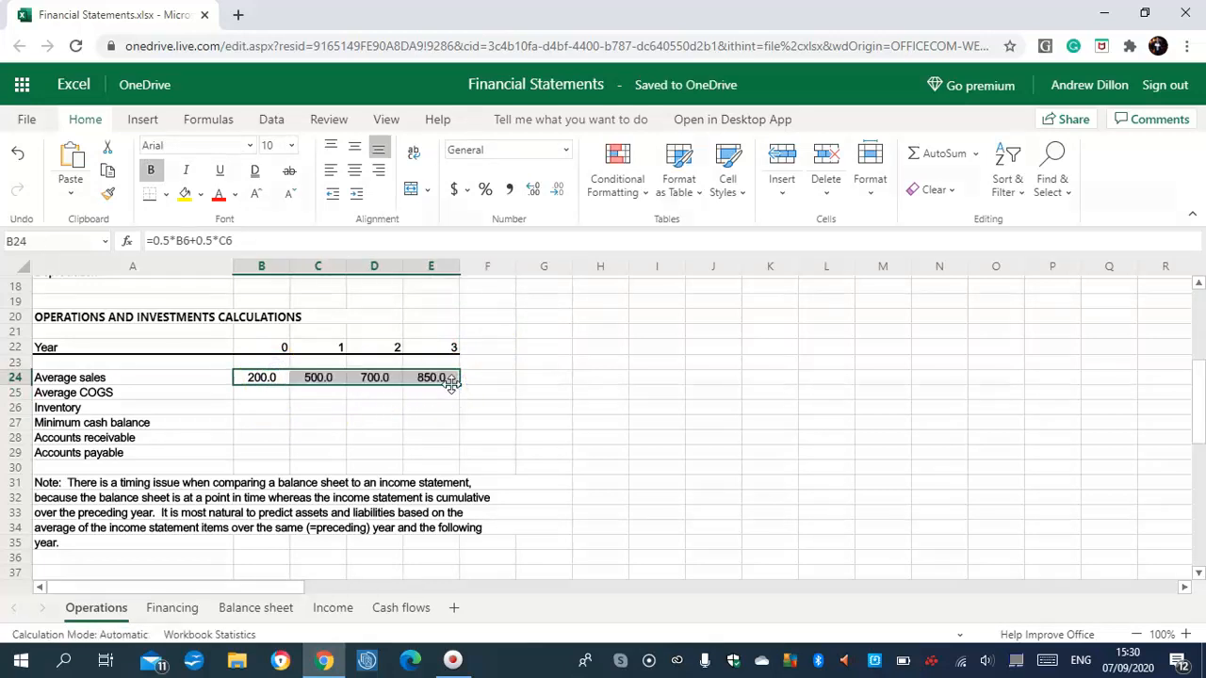
Calculate average COGS for year 0 with =0.5*B6*B7+0.5*C6*C7 in B25 and fill the formula across to E25
left_click(262, 395)
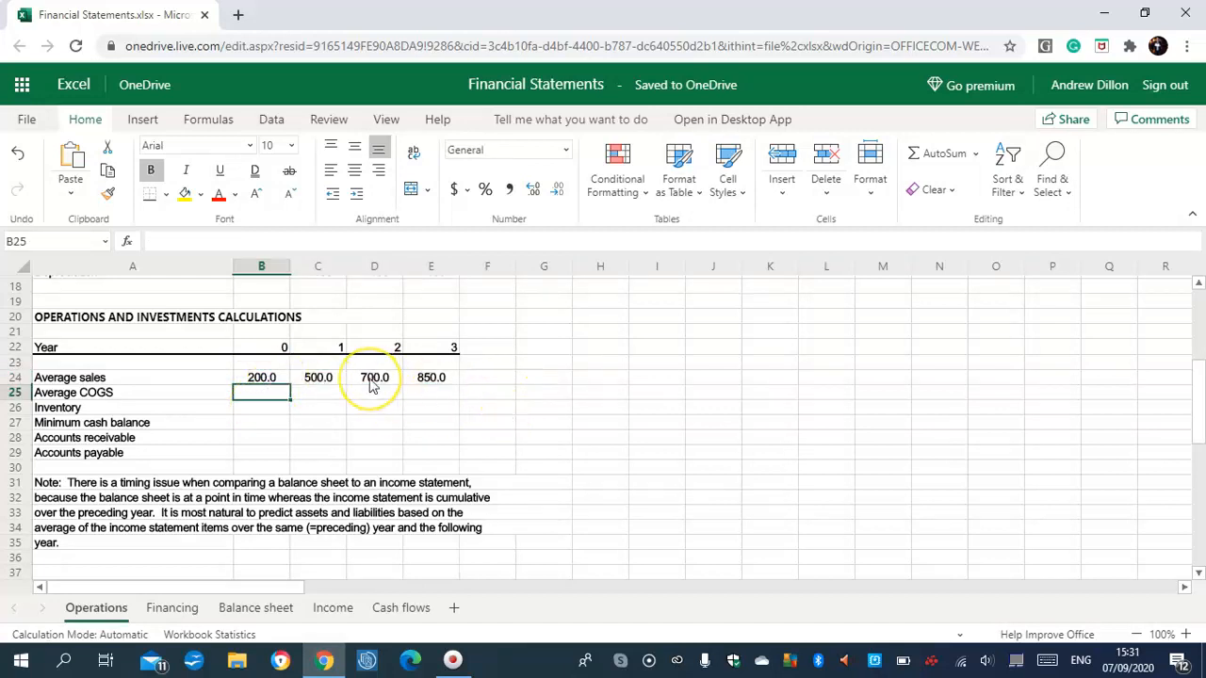
type("=0.")
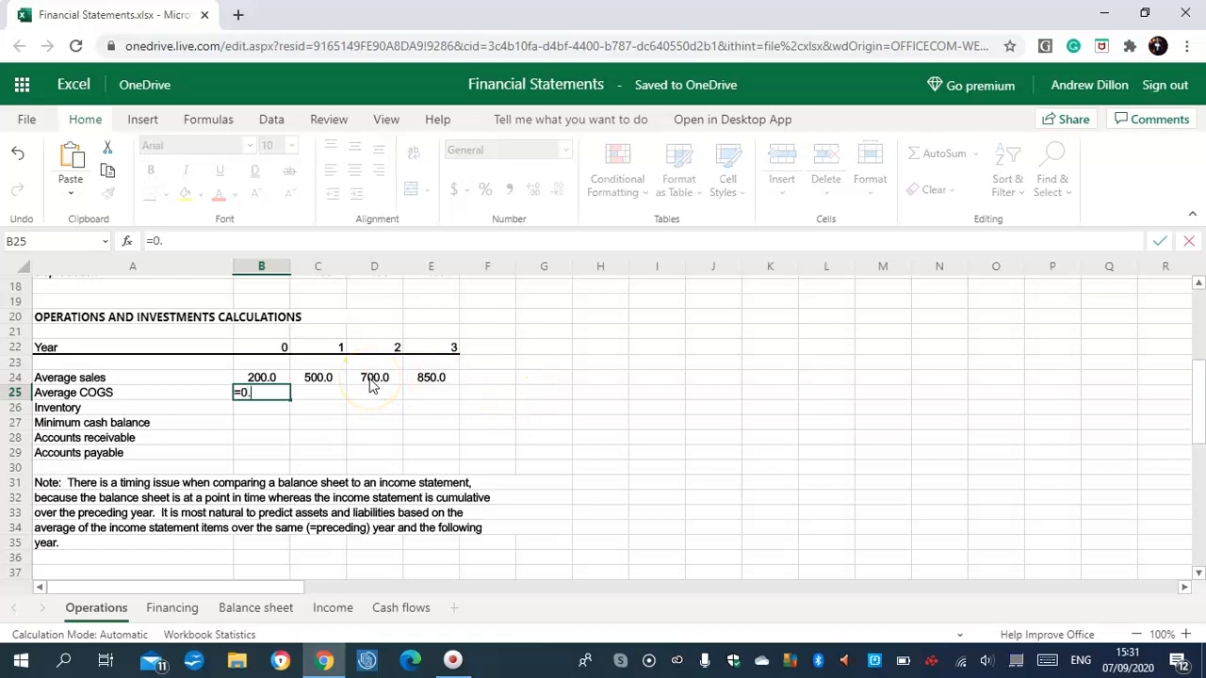
type("5*B6*B7")
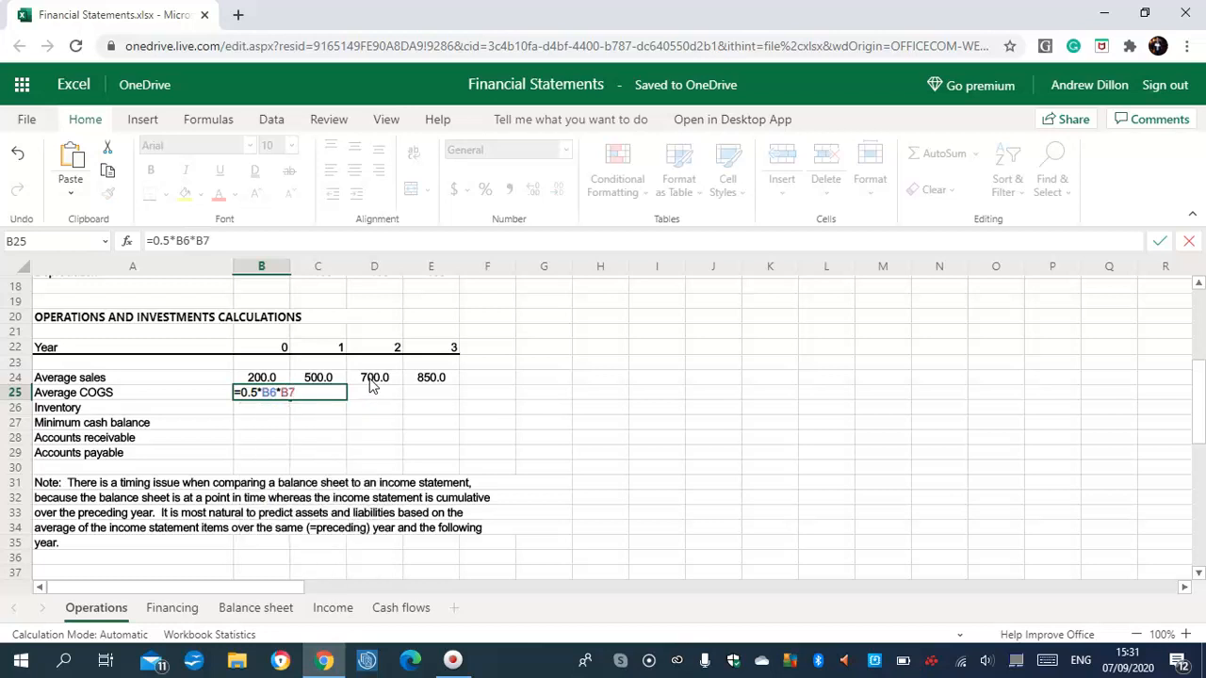
type("+0.5*C6*C7")
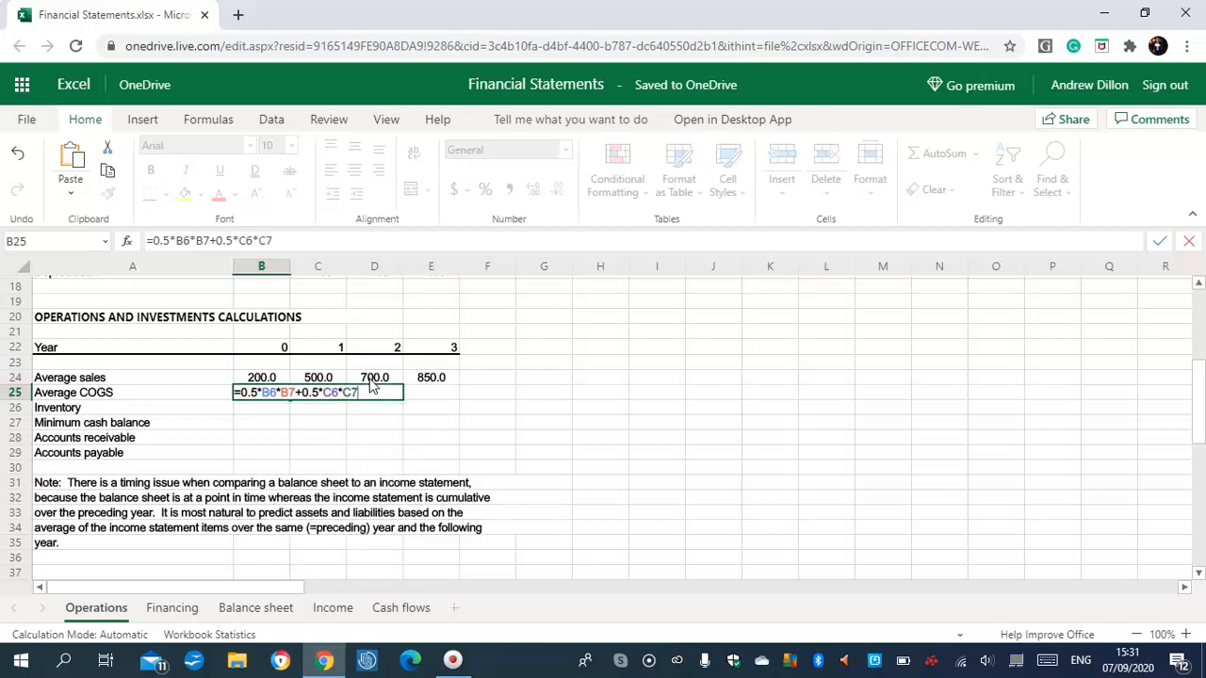
left_click_drag(1203, 418, 1198, 340)
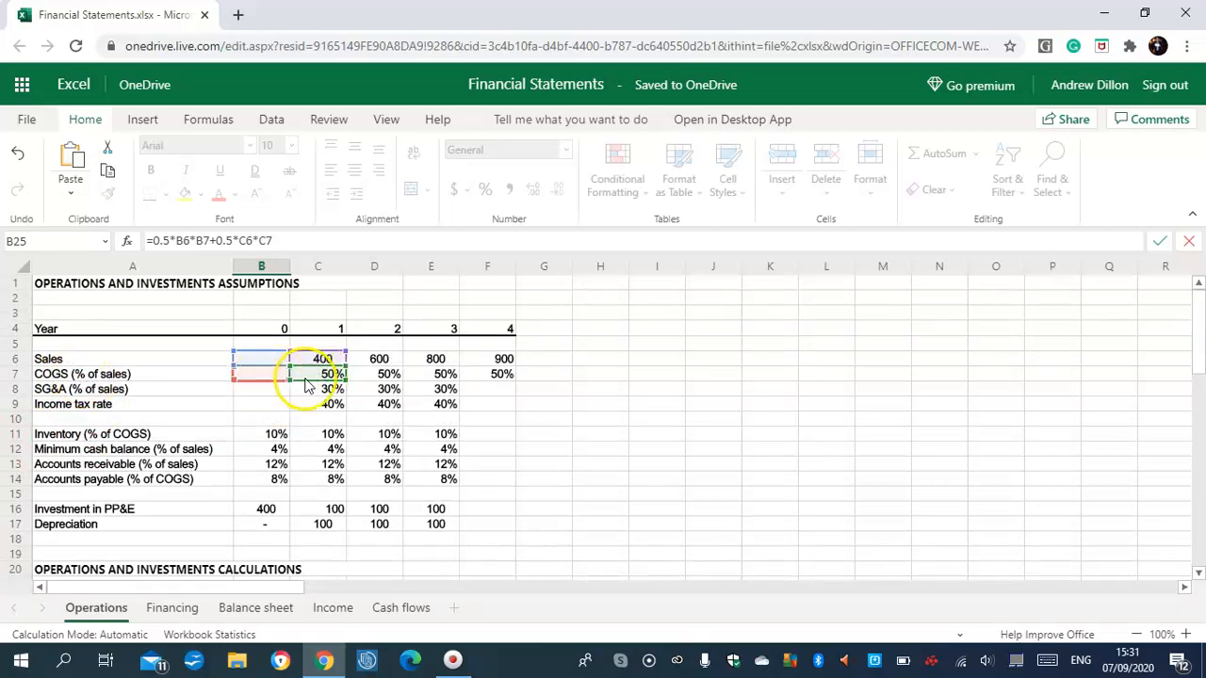
left_click(1201, 429)
left_click_drag(1201, 428, 1164, 395)
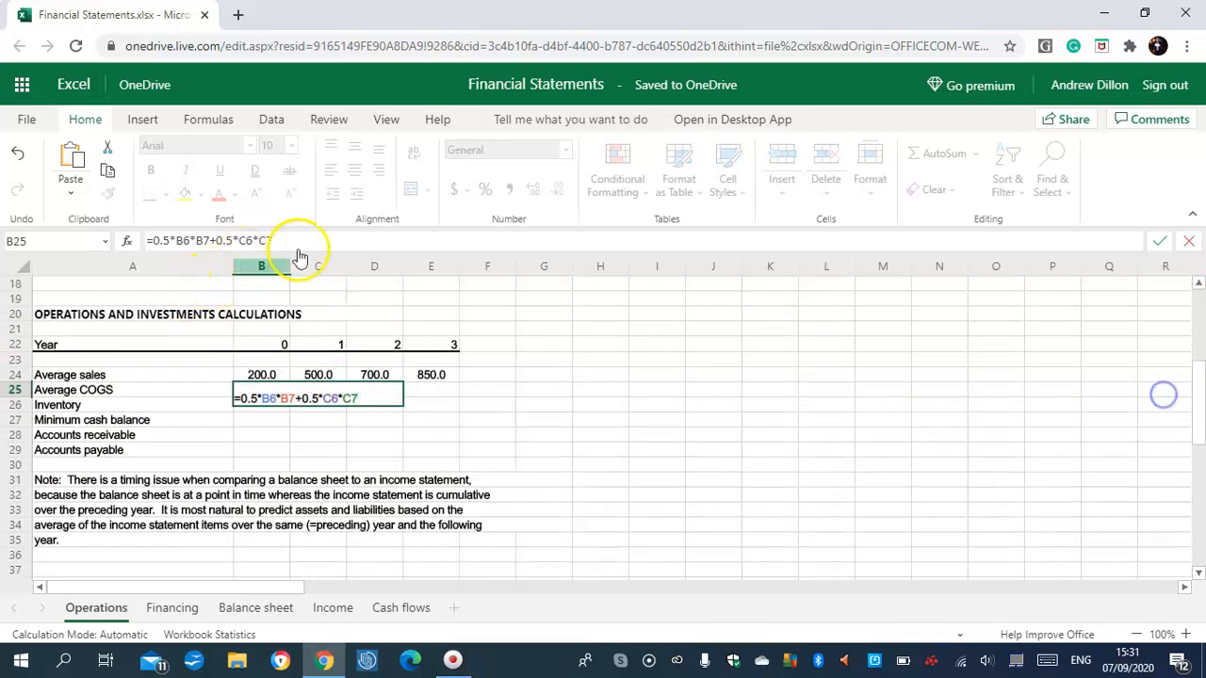
key("Return")
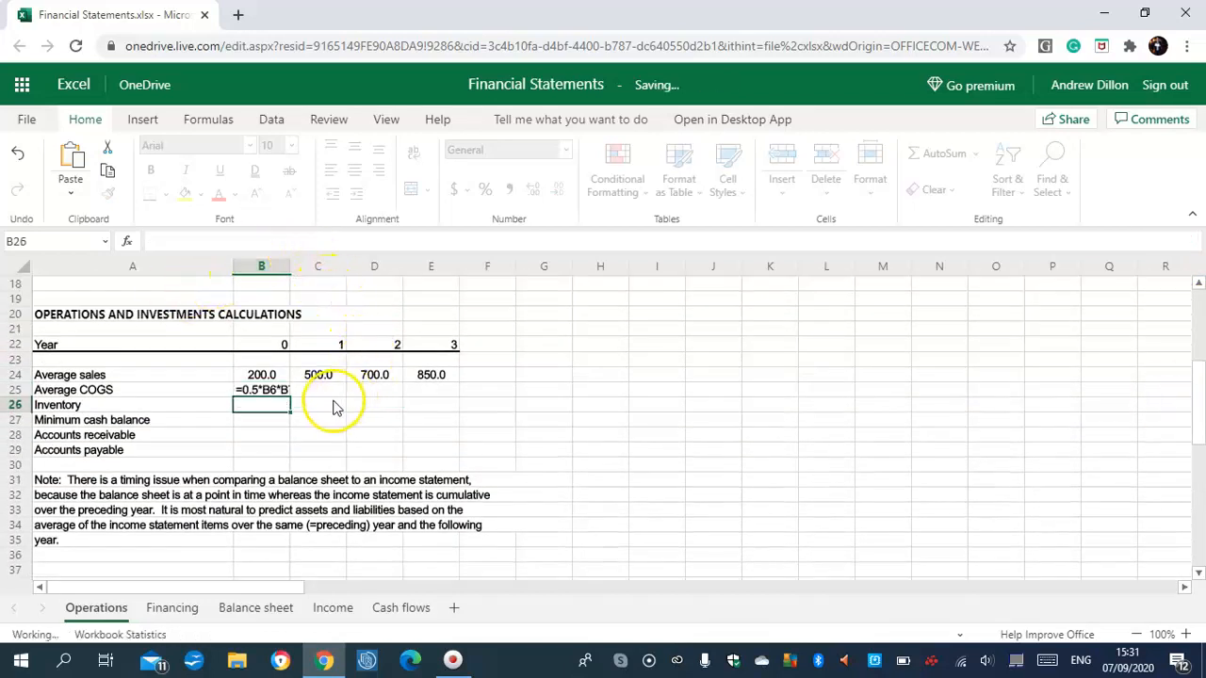
left_click(285, 391)
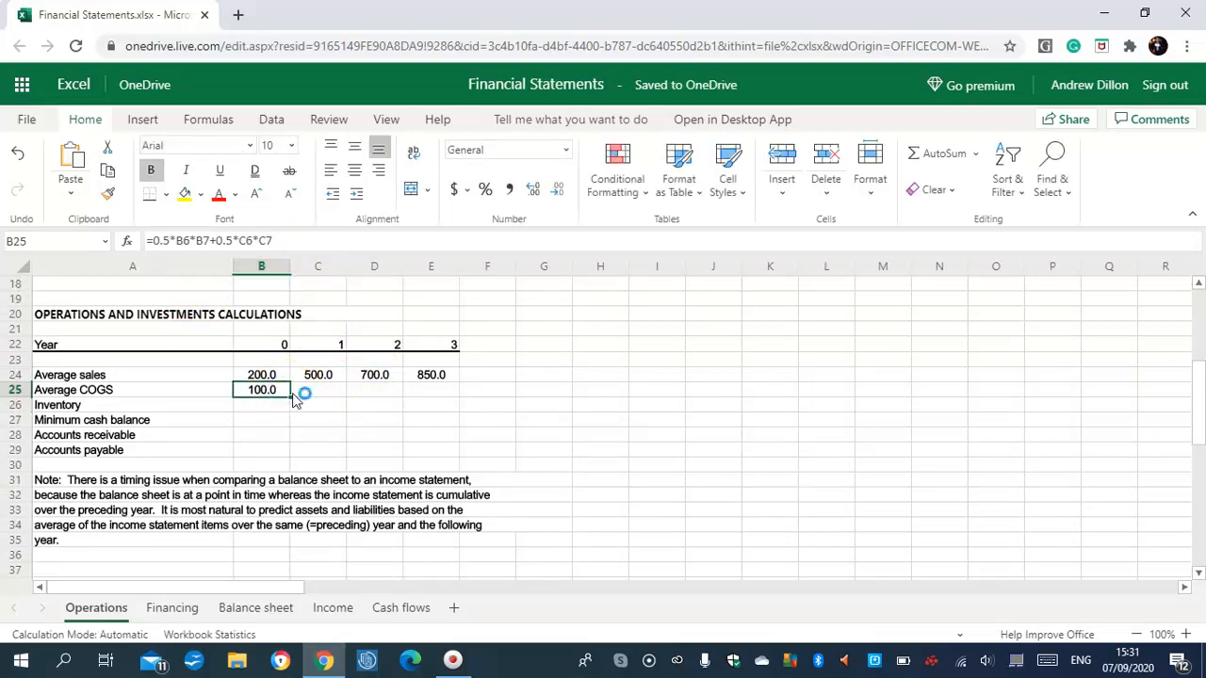
left_click_drag(291, 394, 417, 397)
Calculate inventory with =B11*B25 in B26 and fill the formula across to E26
left_click(269, 406)
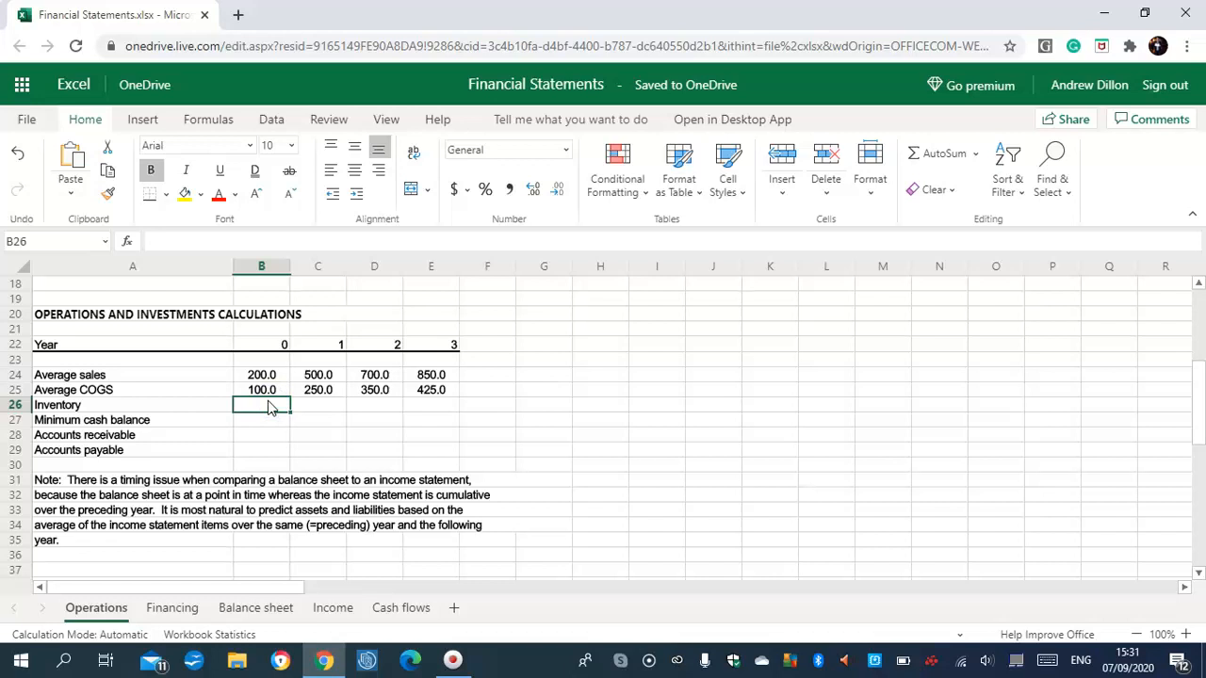
type("=")
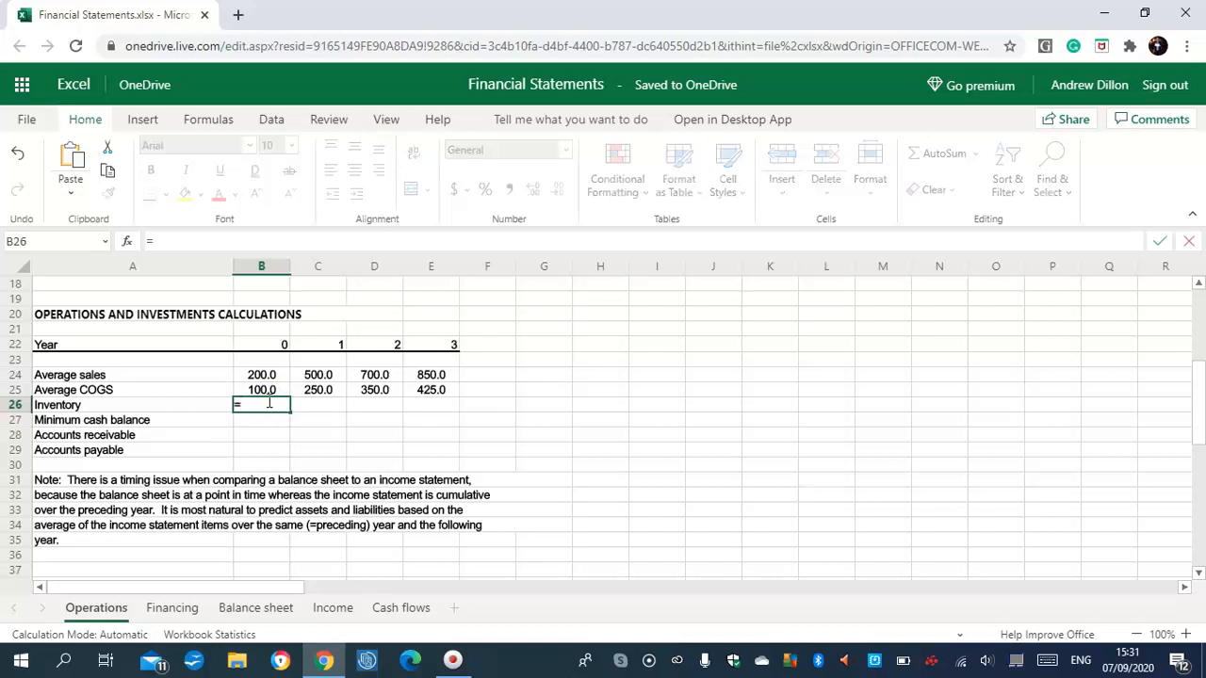
type("B11*B25")
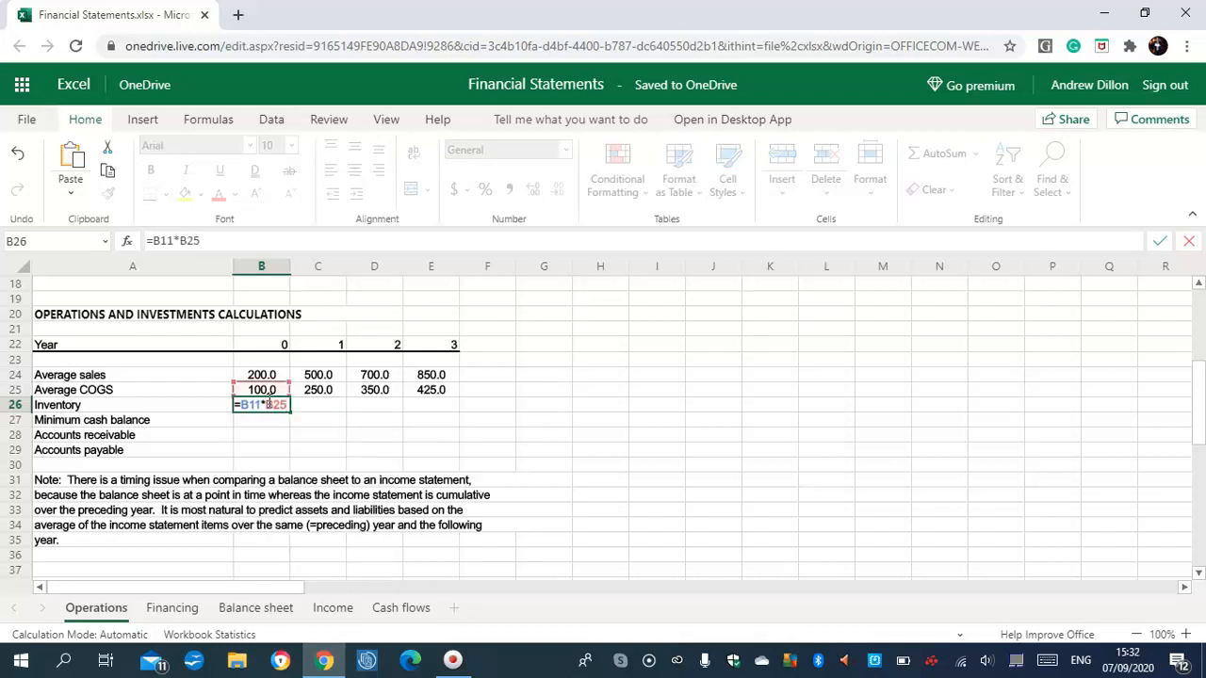
key("Return")
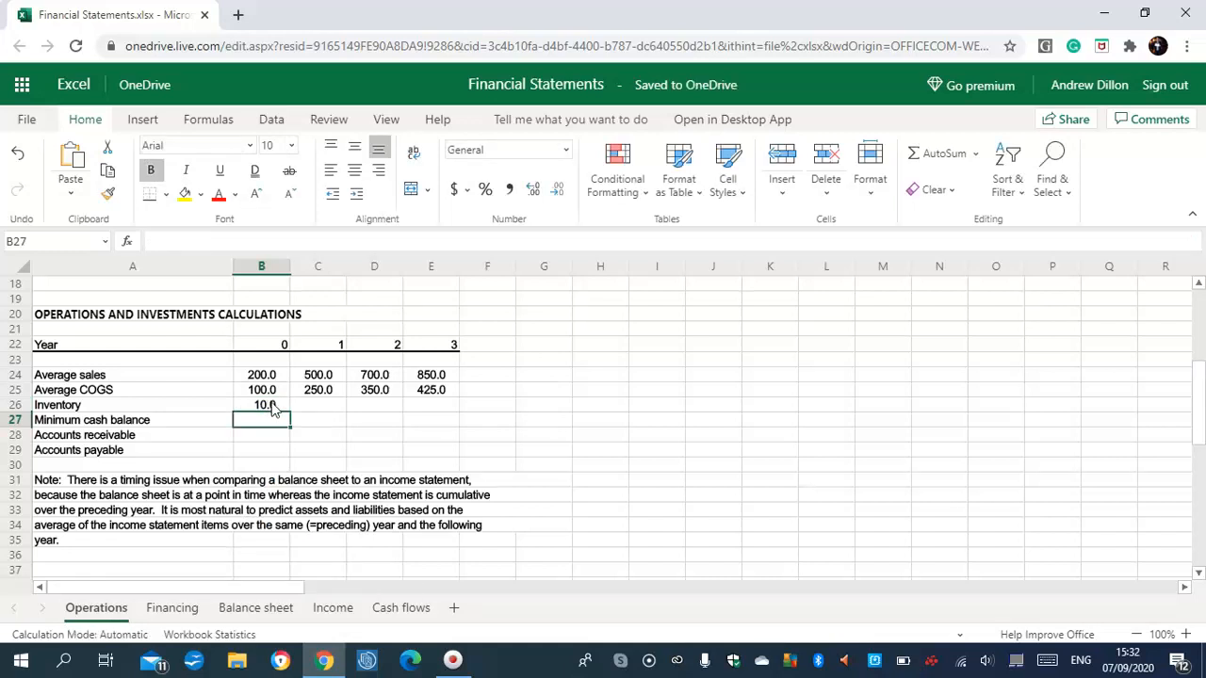
left_click(273, 407)
left_click_drag(291, 412, 409, 404)
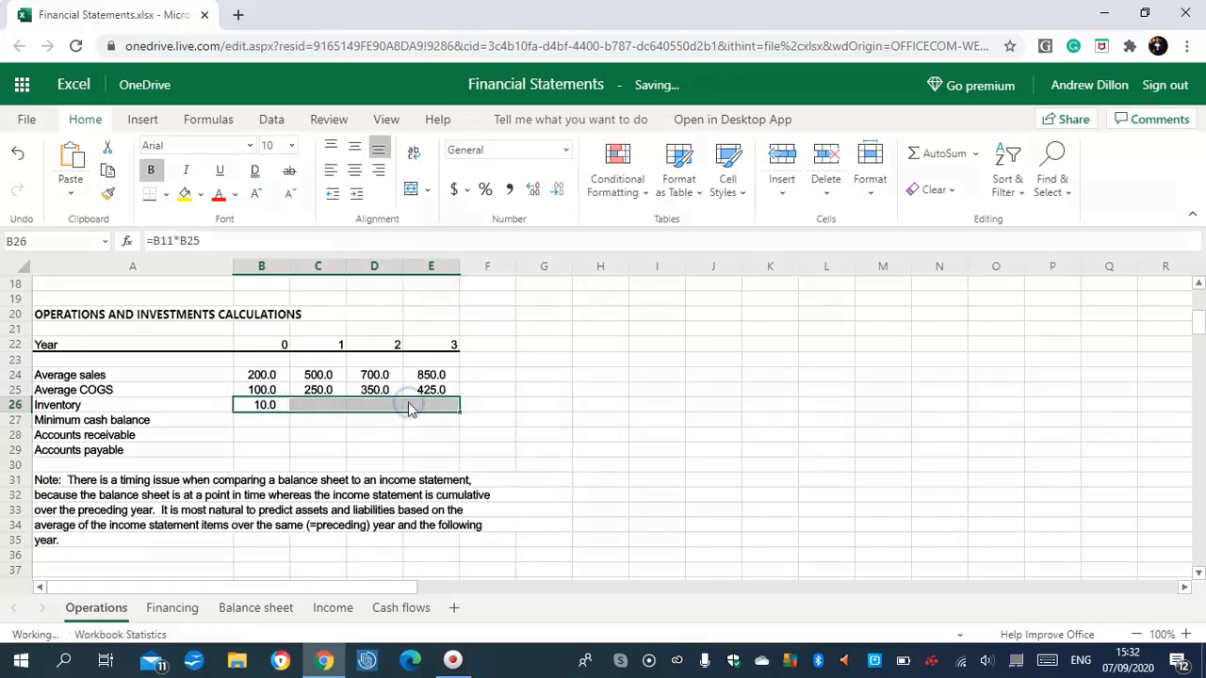
Calculate the minimum cash balance with =B12*B24 in B27 and fill the formula across to E27
left_click(251, 421)
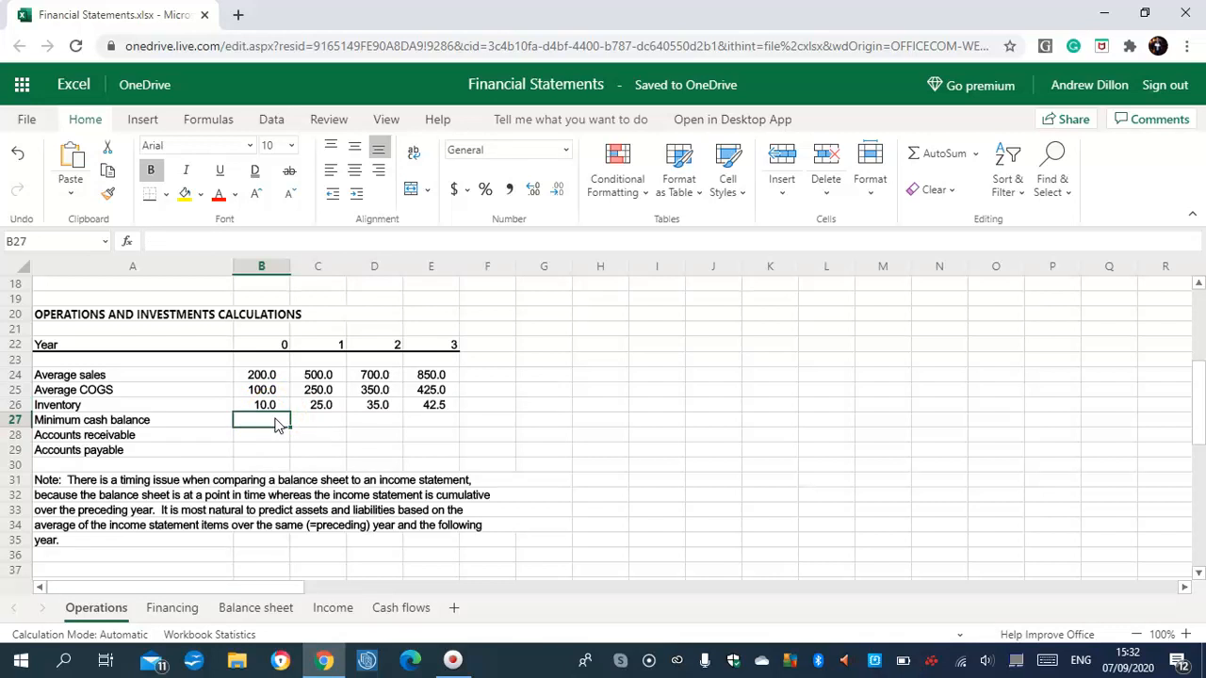
type("=")
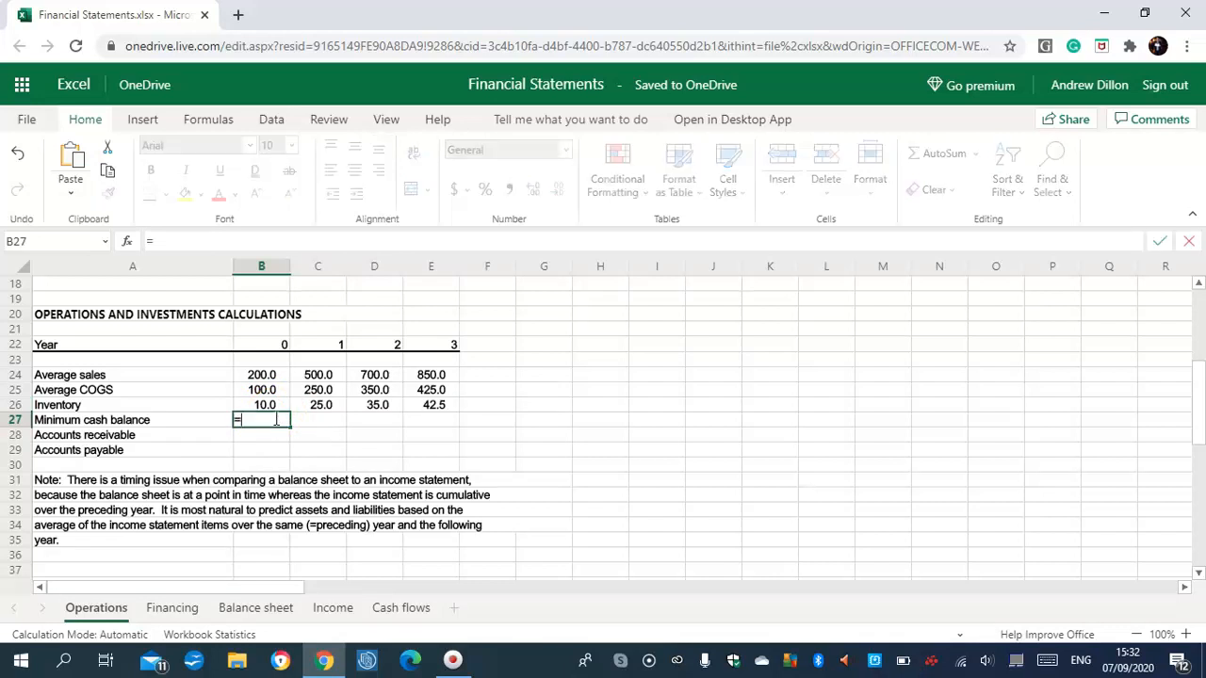
type("B12*B24")
key("Return")
left_click_drag(267, 423, 425, 430)
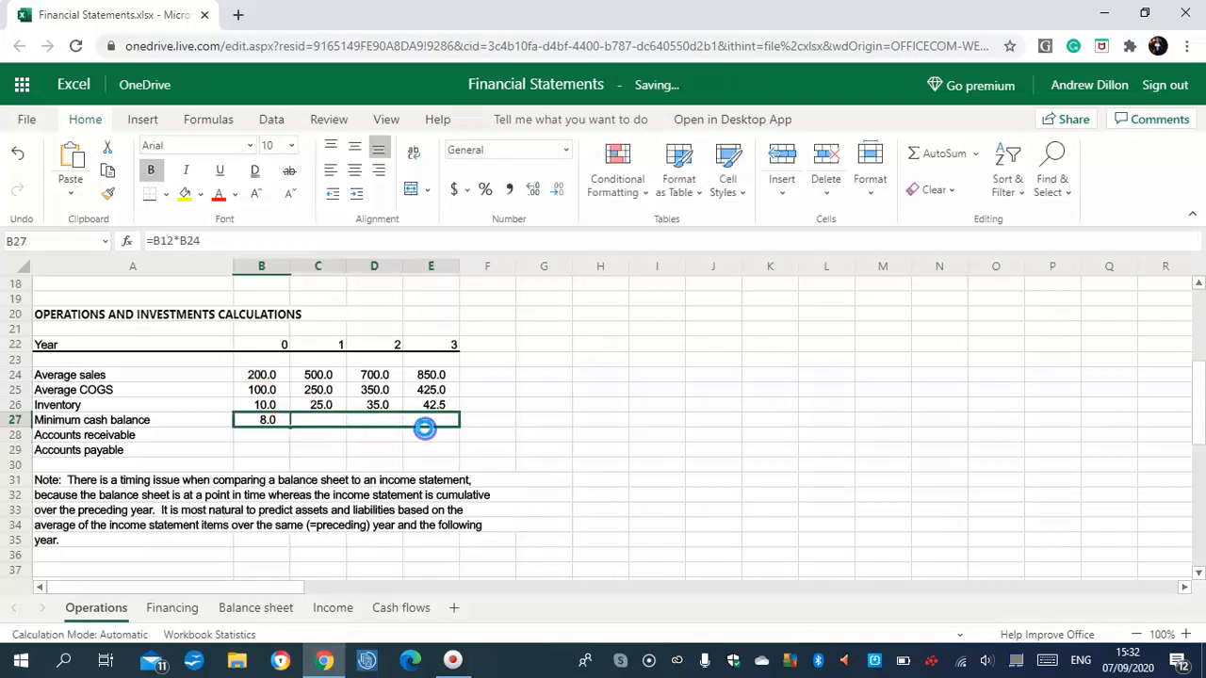
Calculate accounts receivable with =C13*C24 in B28 and fill the formula across to E28
left_click(272, 437)
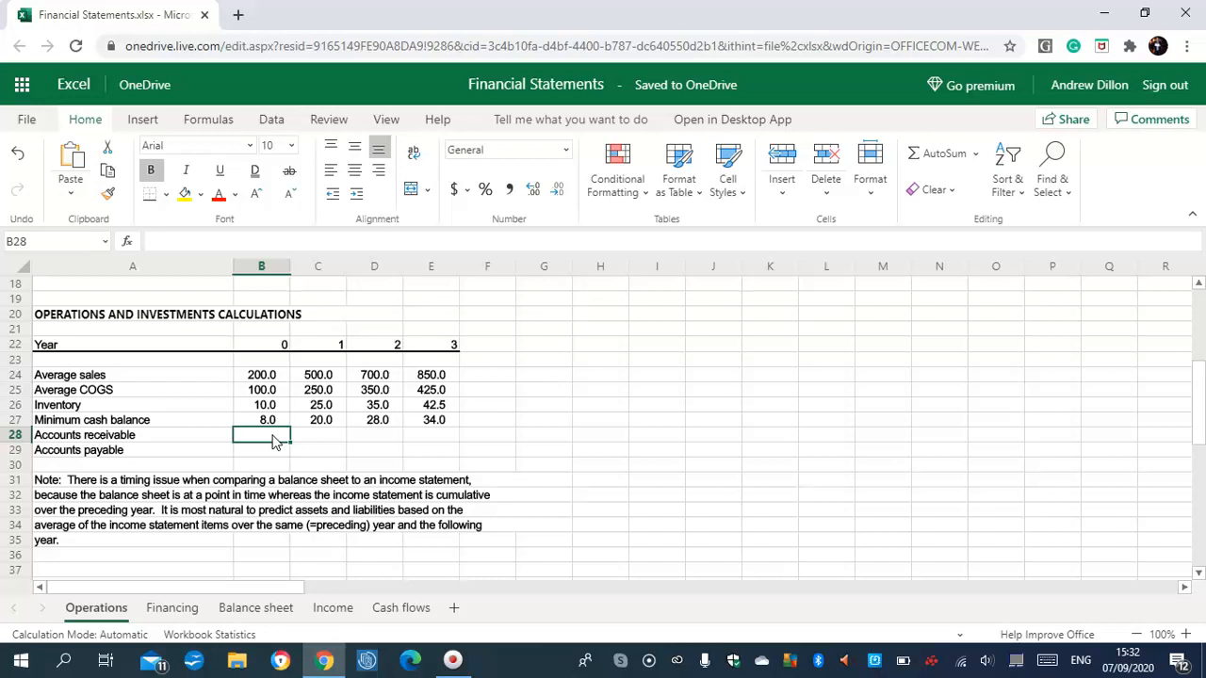
type("=C13")
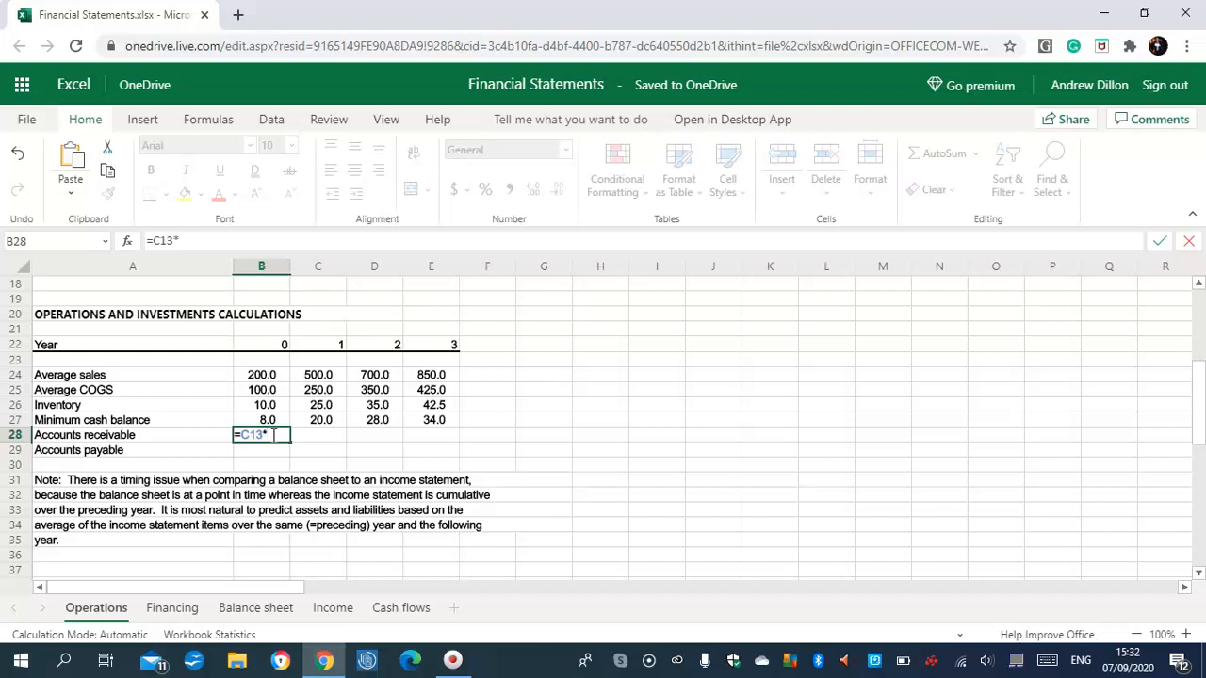
type("*C24")
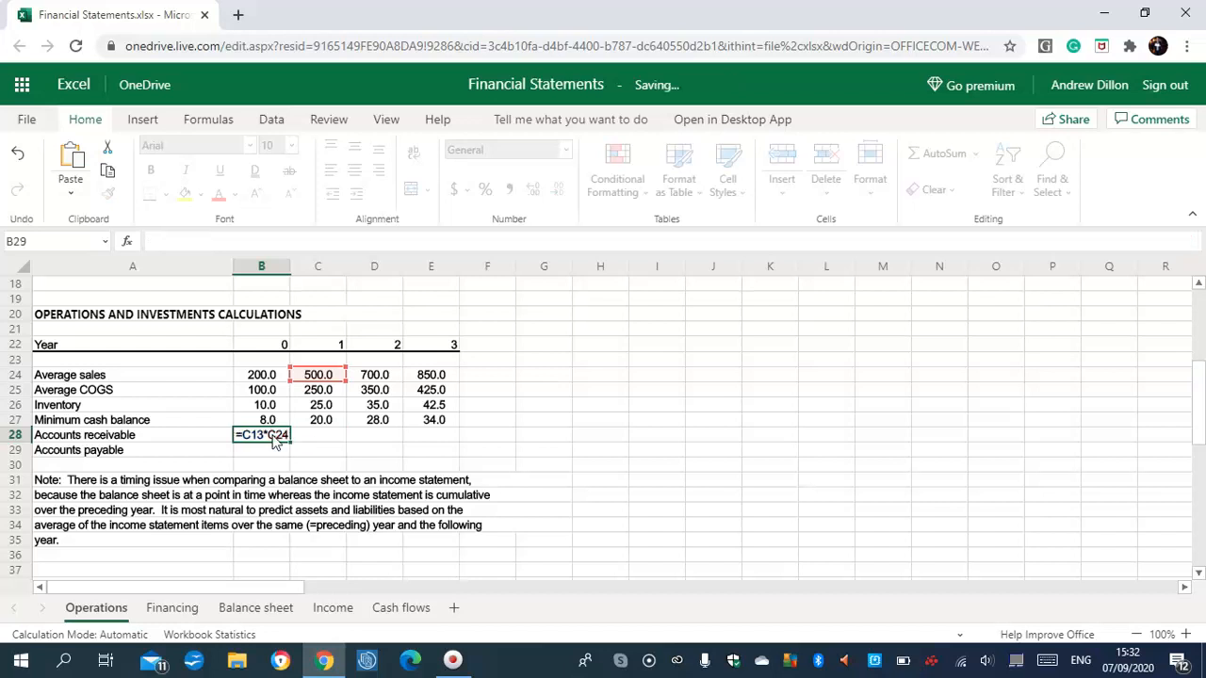
key("Return")
left_click(273, 439)
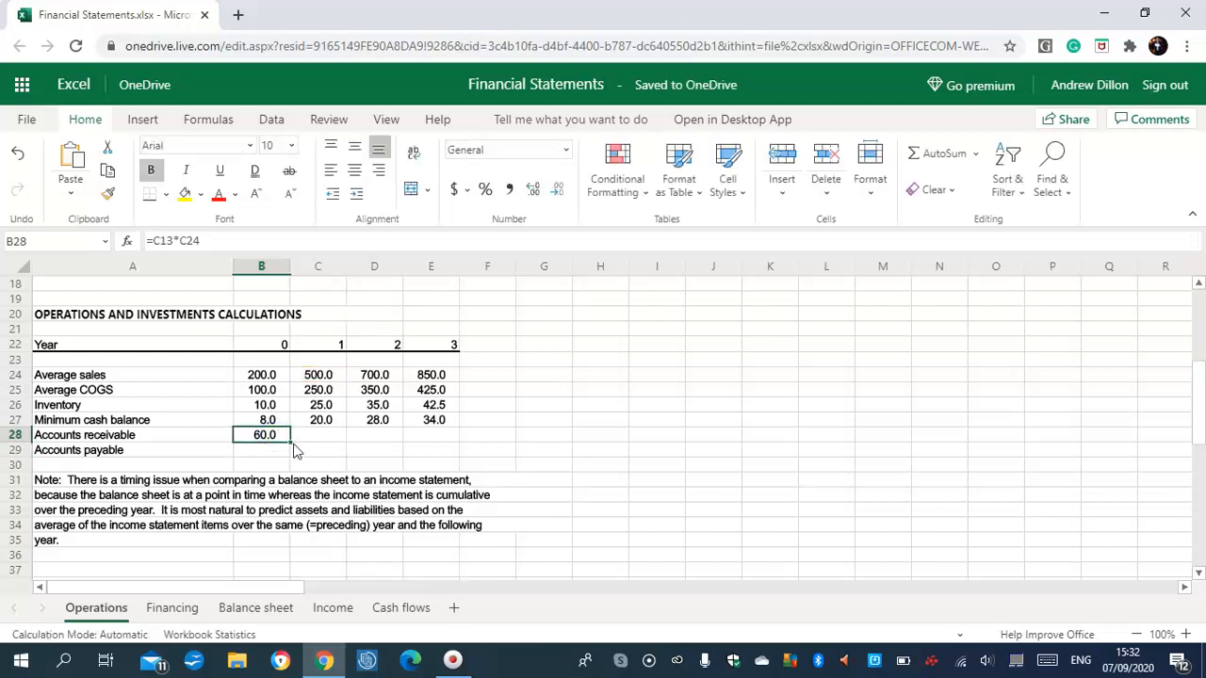
left_click_drag(291, 442, 413, 439)
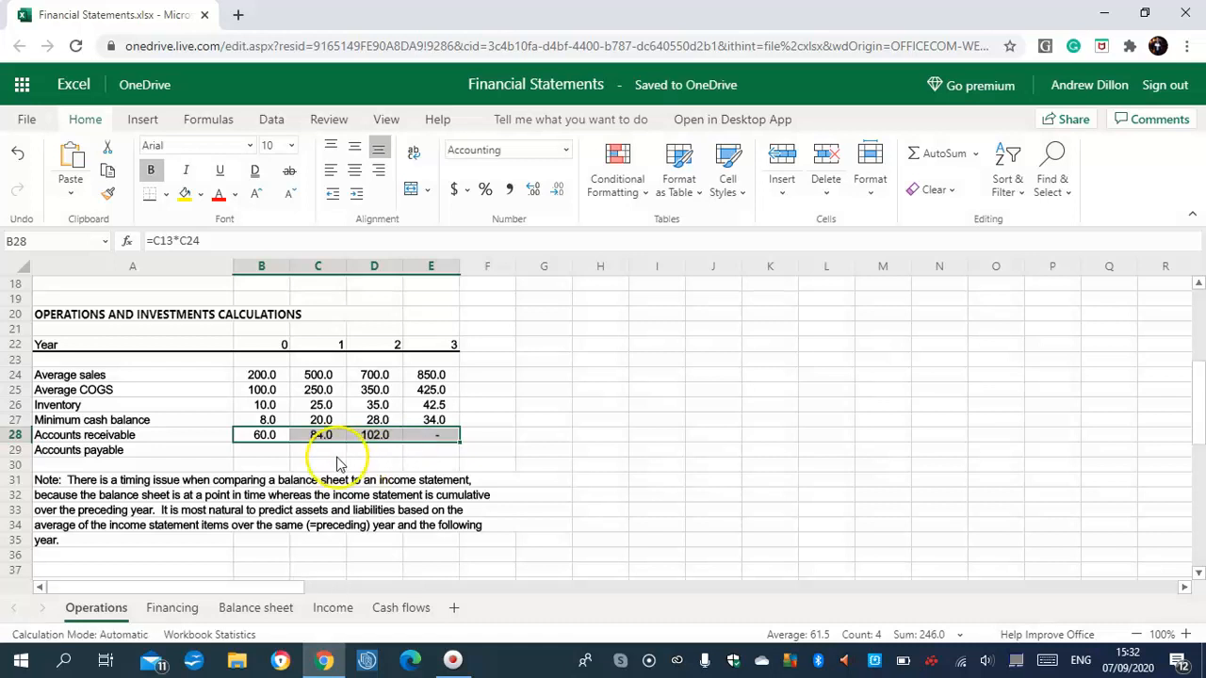
Calculate accounts payable with =B14*B25 in B29 and fill the formula across to E29
left_click(270, 453)
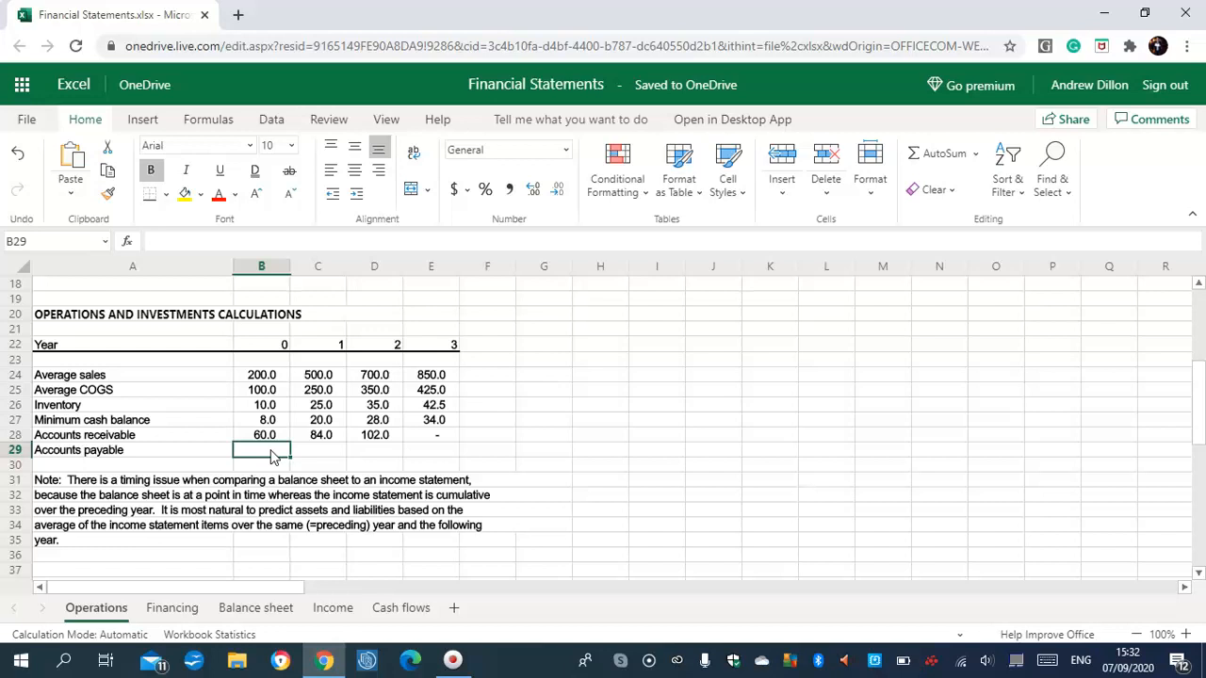
type("=B1")
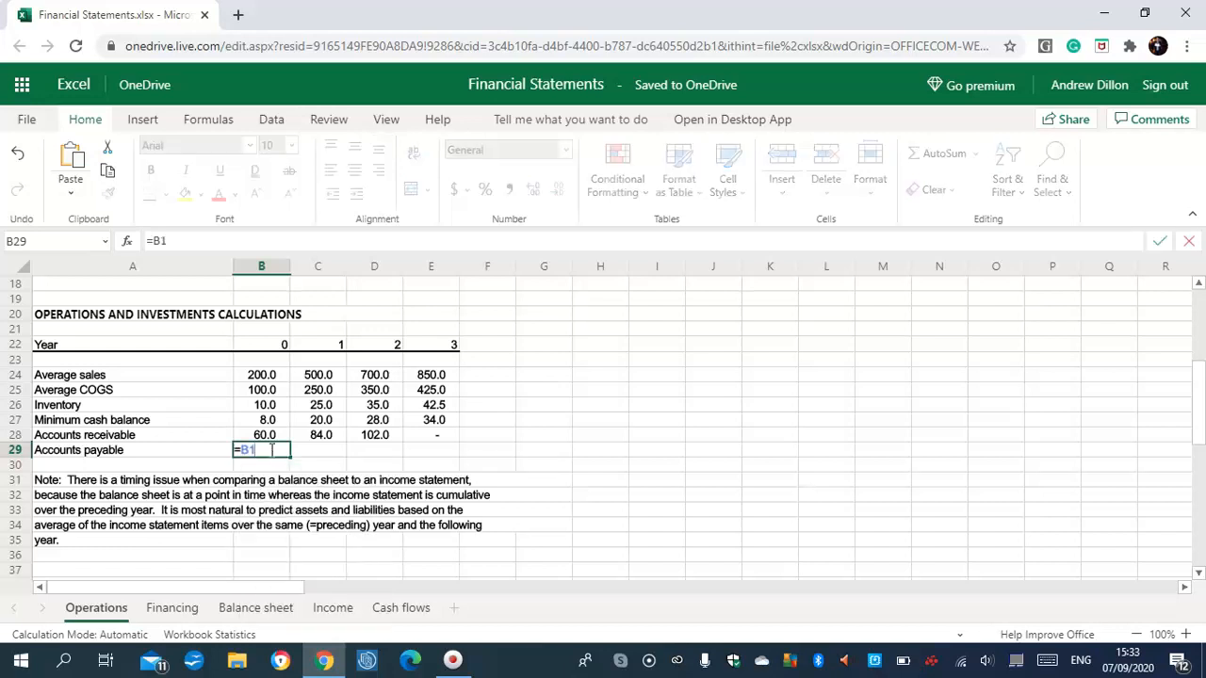
type("4*B25")
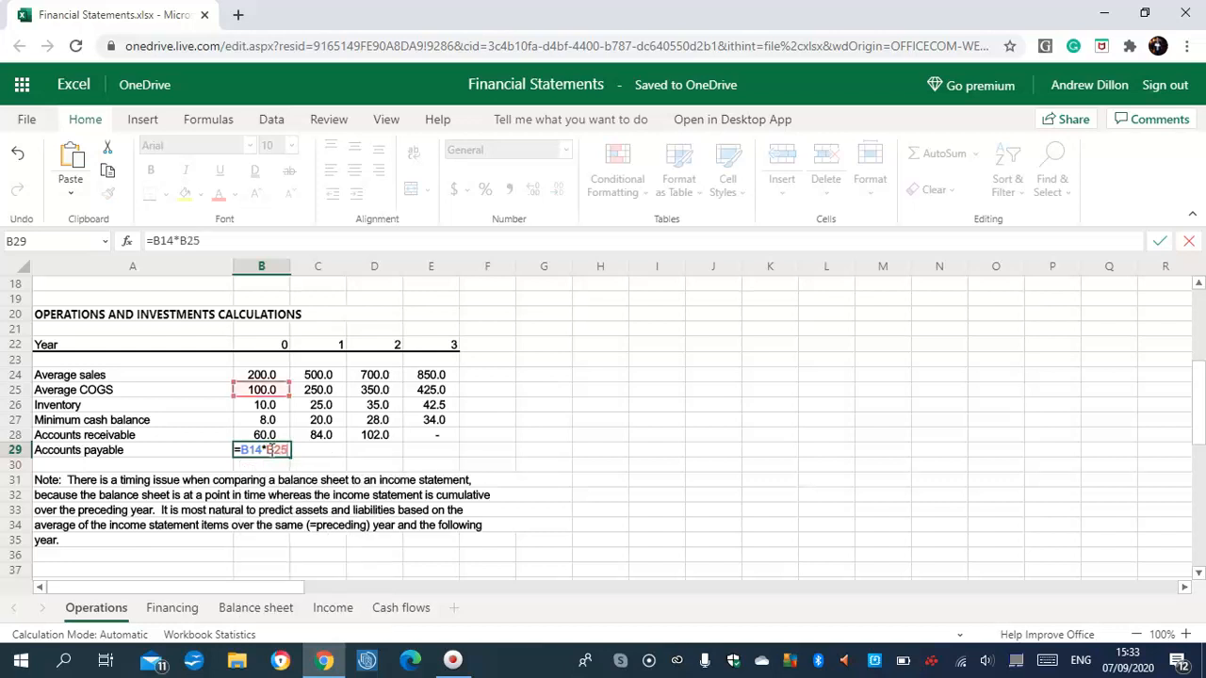
key("Return")
left_click(271, 451)
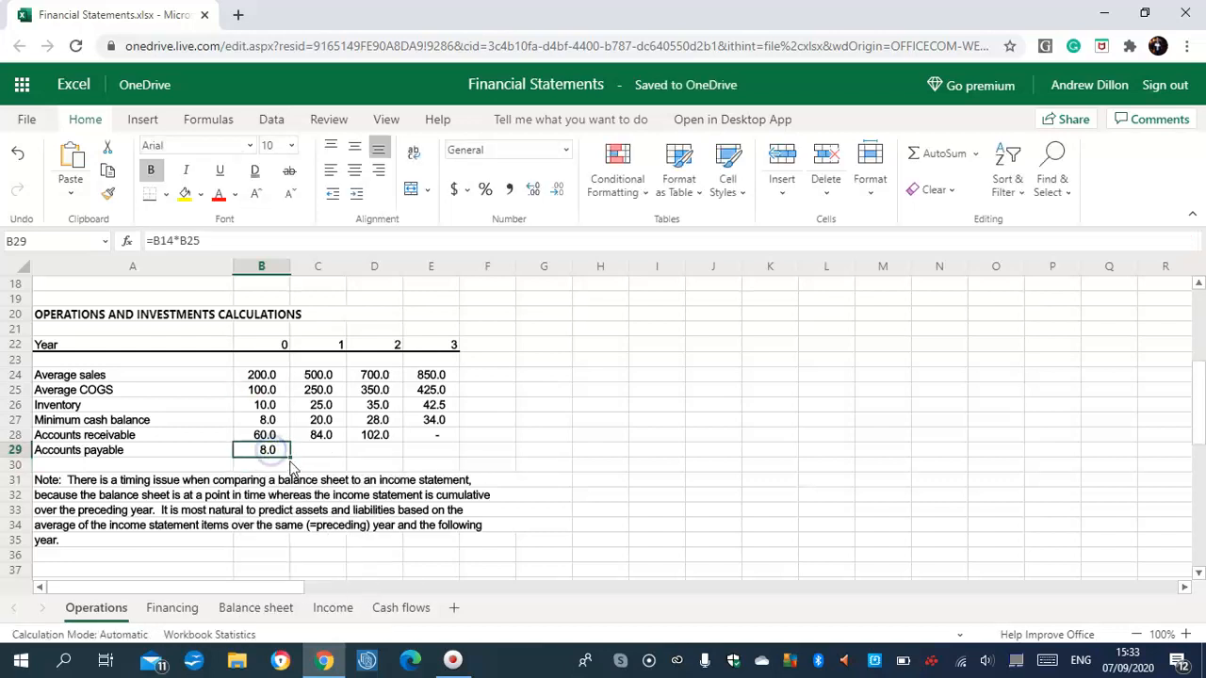
left_click_drag(291, 459, 424, 458)
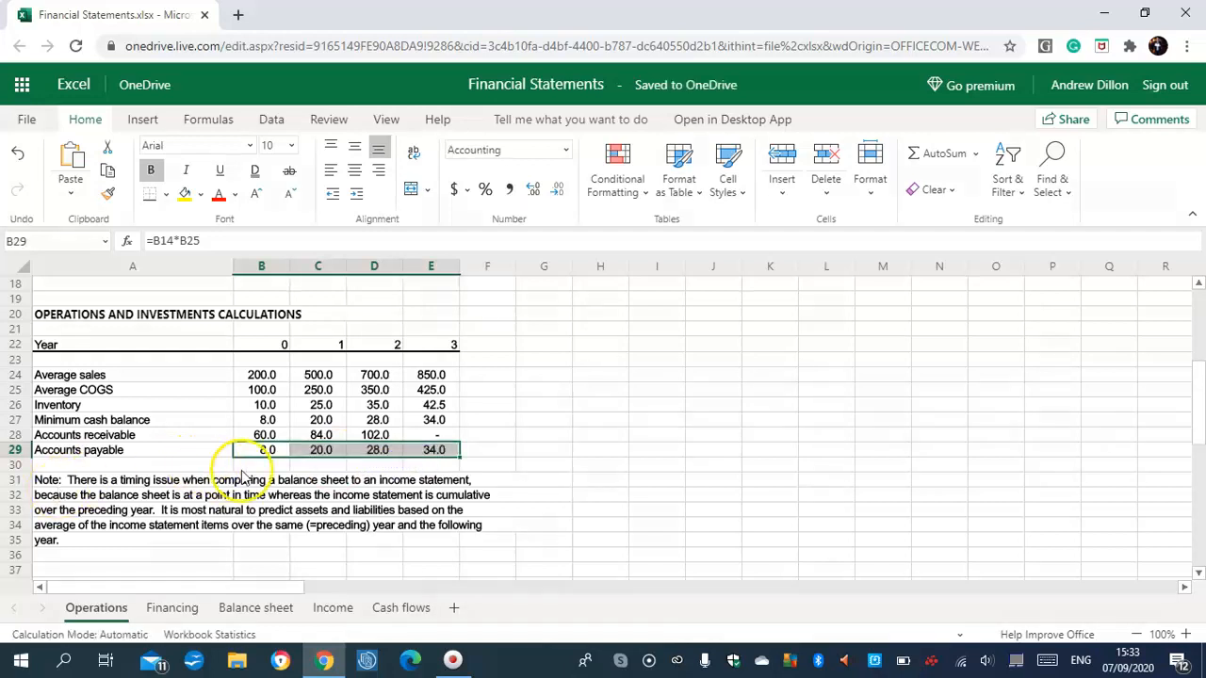
left_click(266, 456)
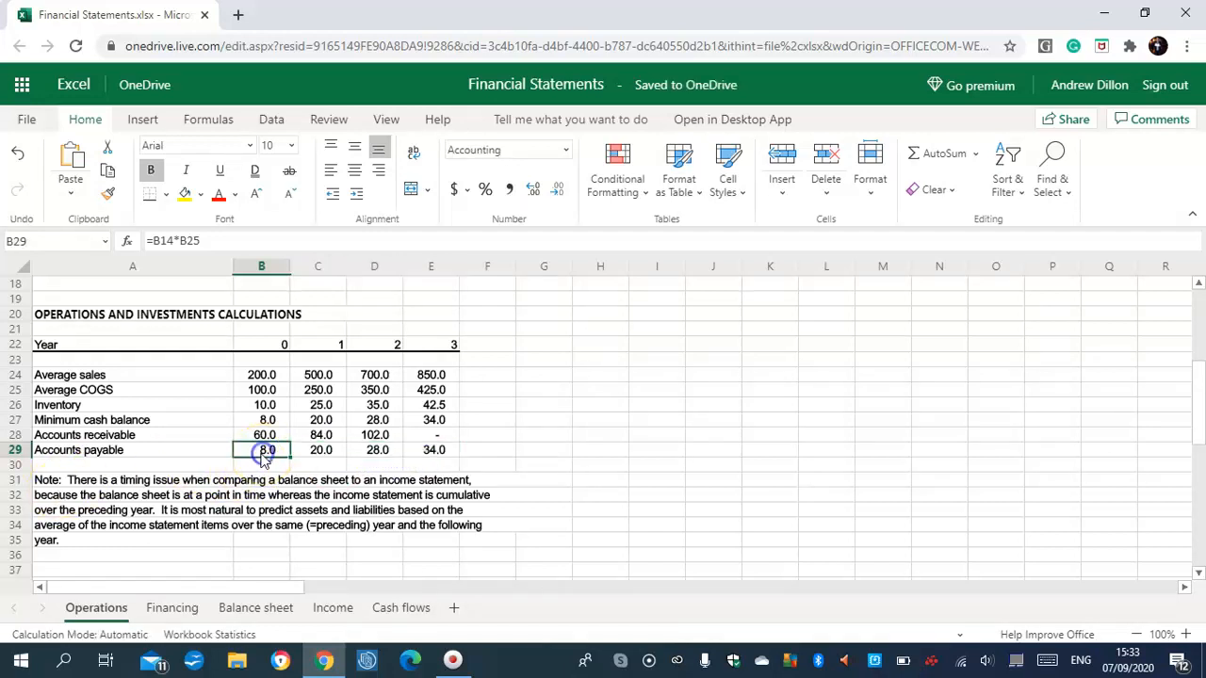
Review the debt, bank notes, equity and dividend assumptions on the Financing sheet
left_click(171, 610)
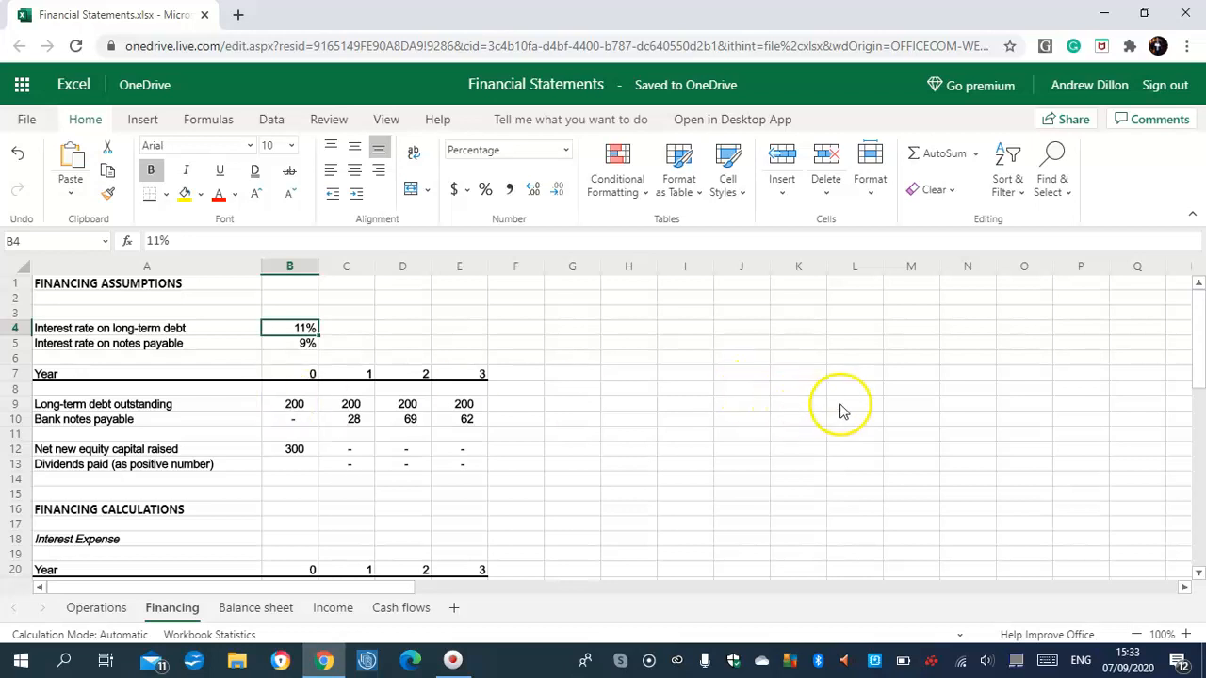
left_click_drag(1204, 323, 1204, 355)
left_click(322, 300)
left_click(292, 300)
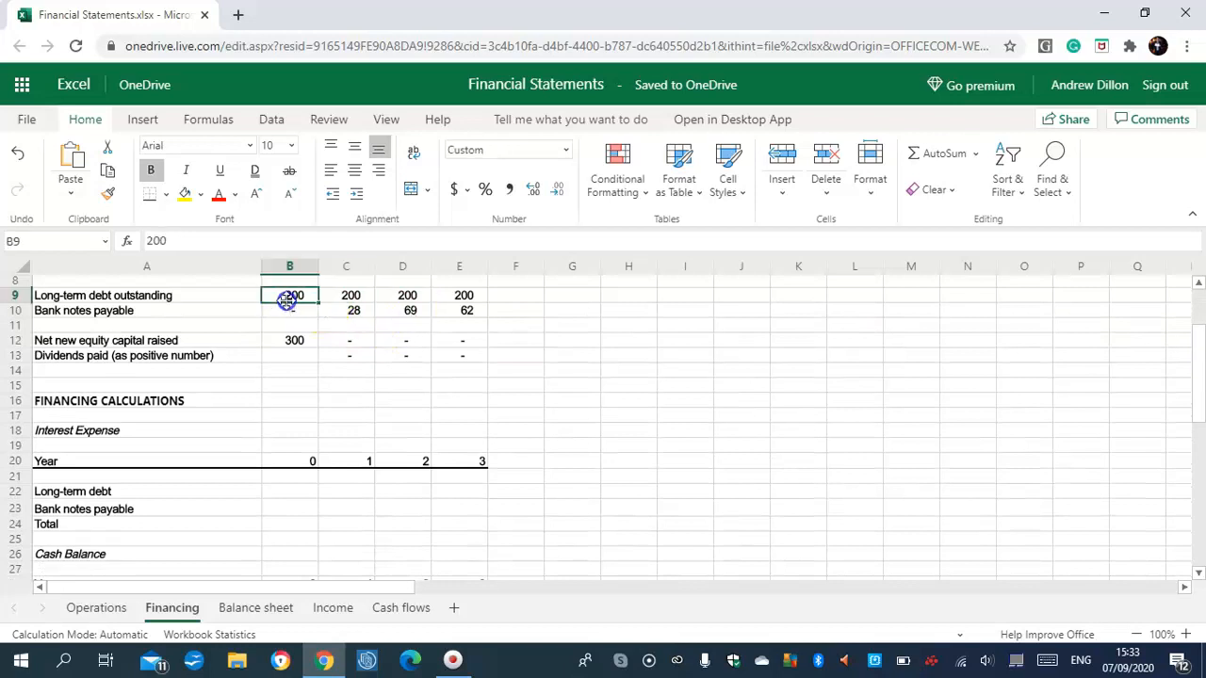
left_click(309, 315)
left_click(296, 343)
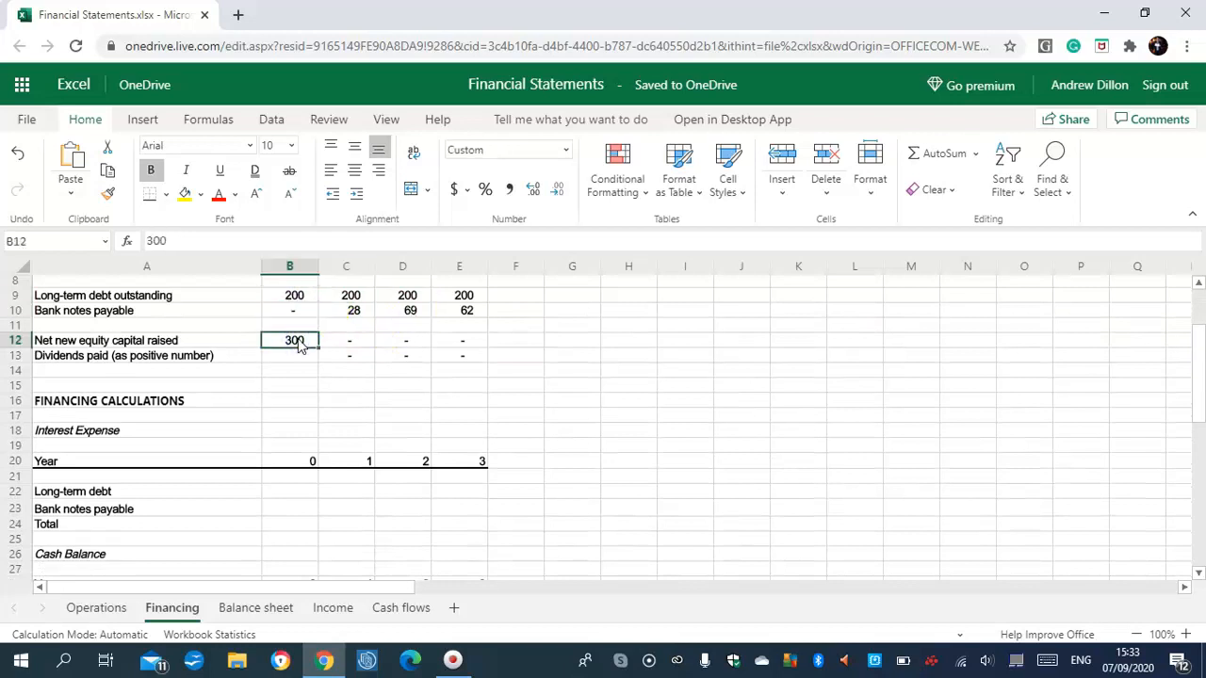
left_click(353, 361)
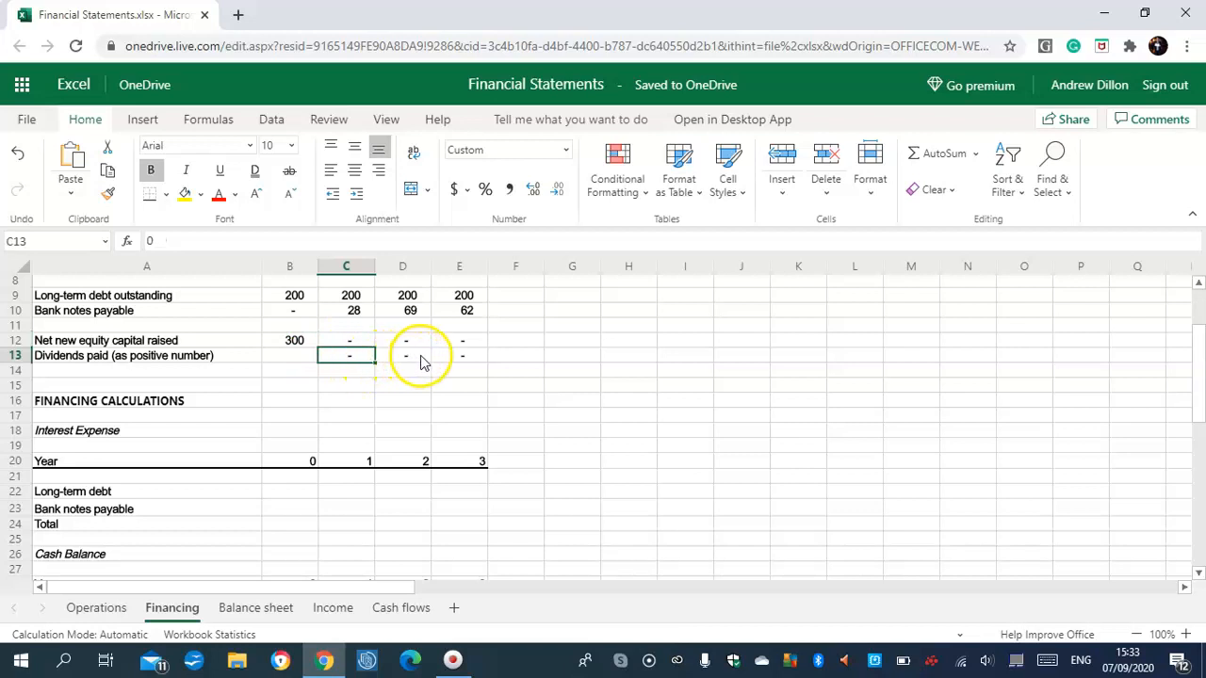
Calculate long-term debt interest with =$B$4*(B9+C9)/2 in B22 of the Financing sheet and fill the formula across to E22
scroll(1195, 386, "down", 3)
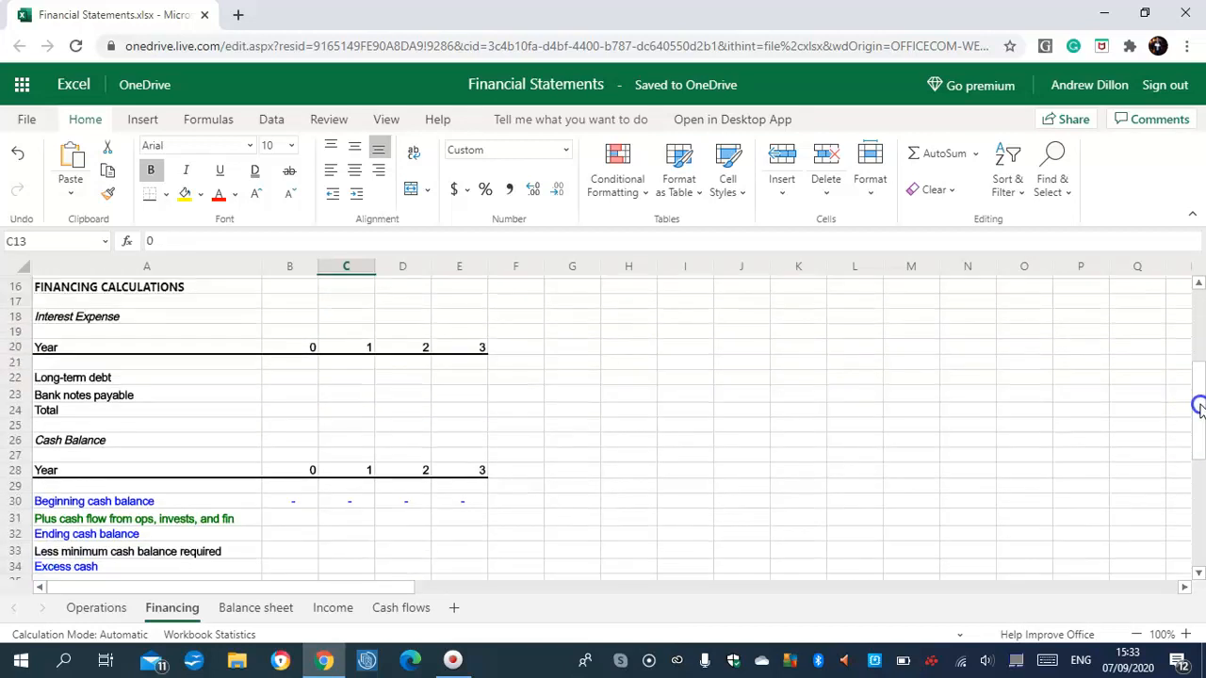
left_click(298, 382)
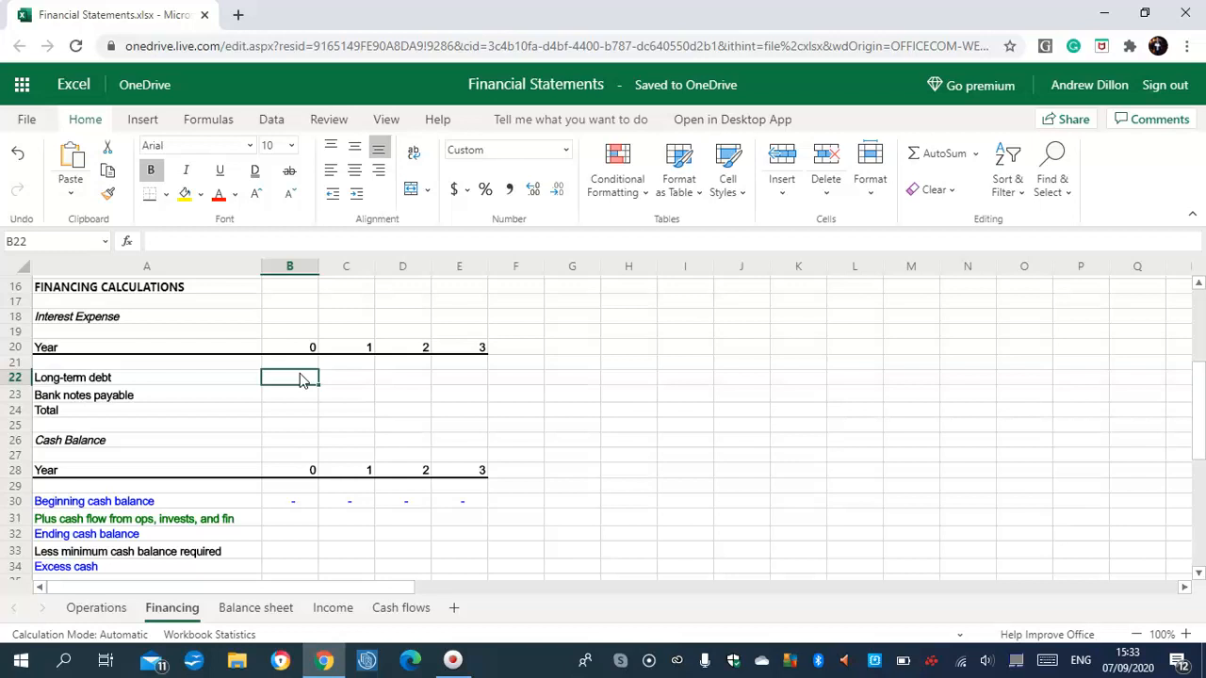
type("=")
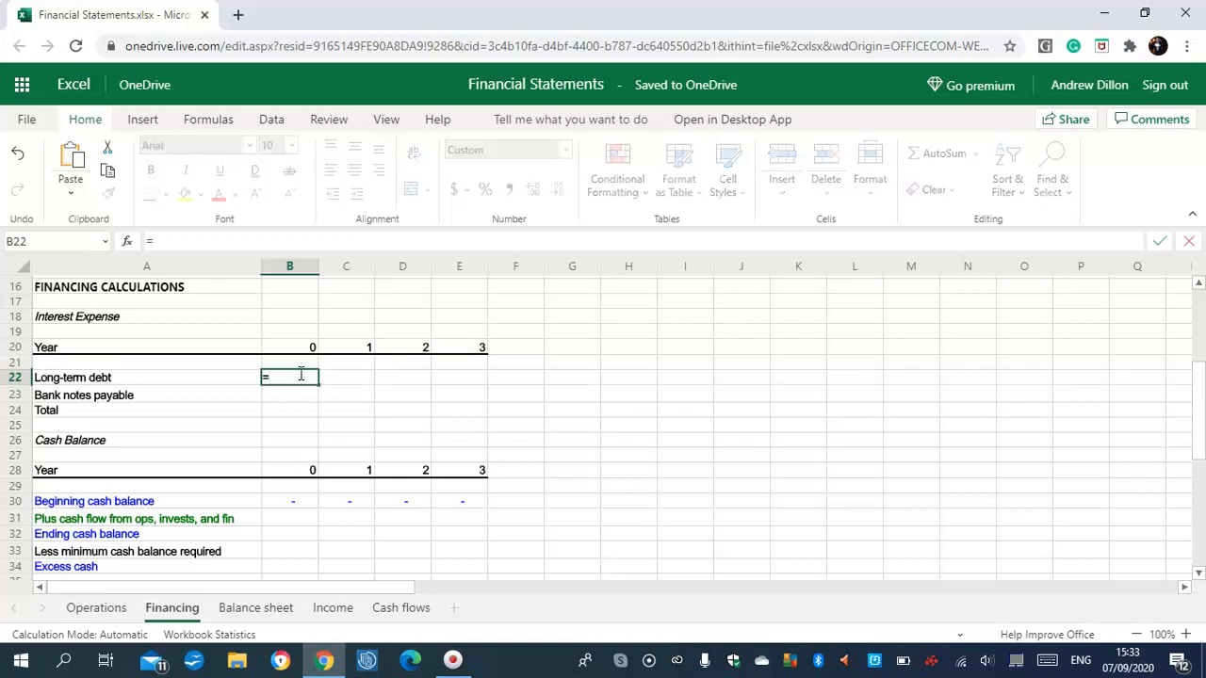
type("$b$4")
type("*(B9+C9")
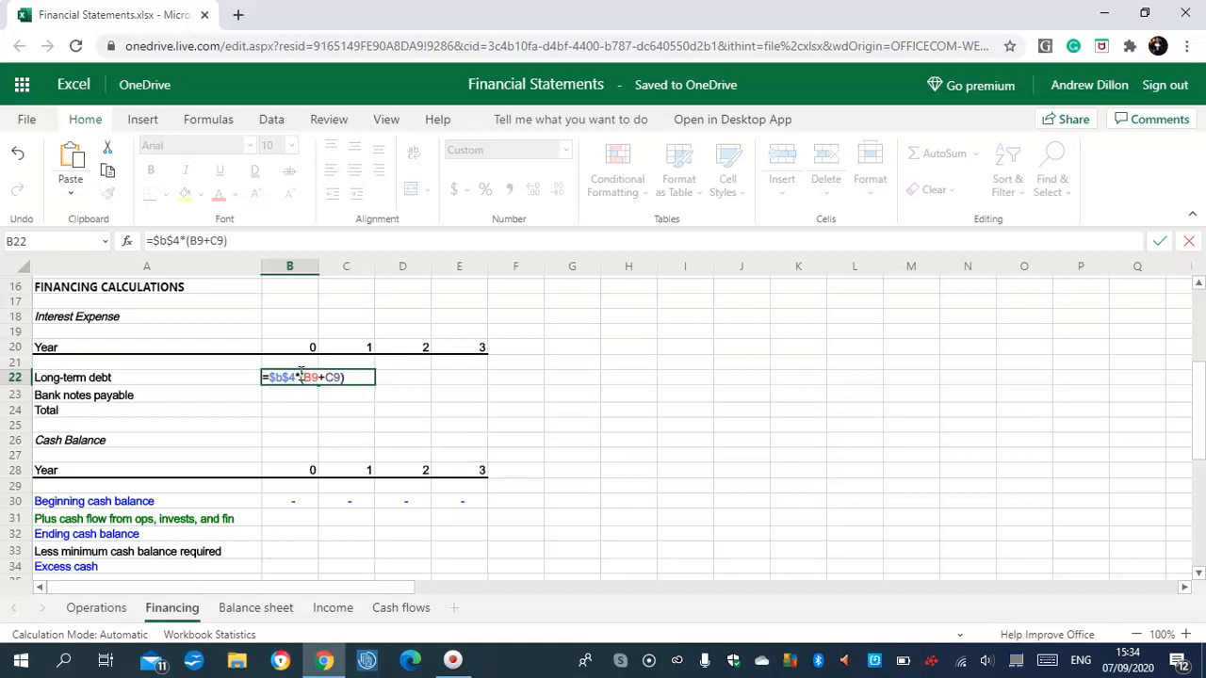
type(")/2")
key("Return")
left_click(298, 377)
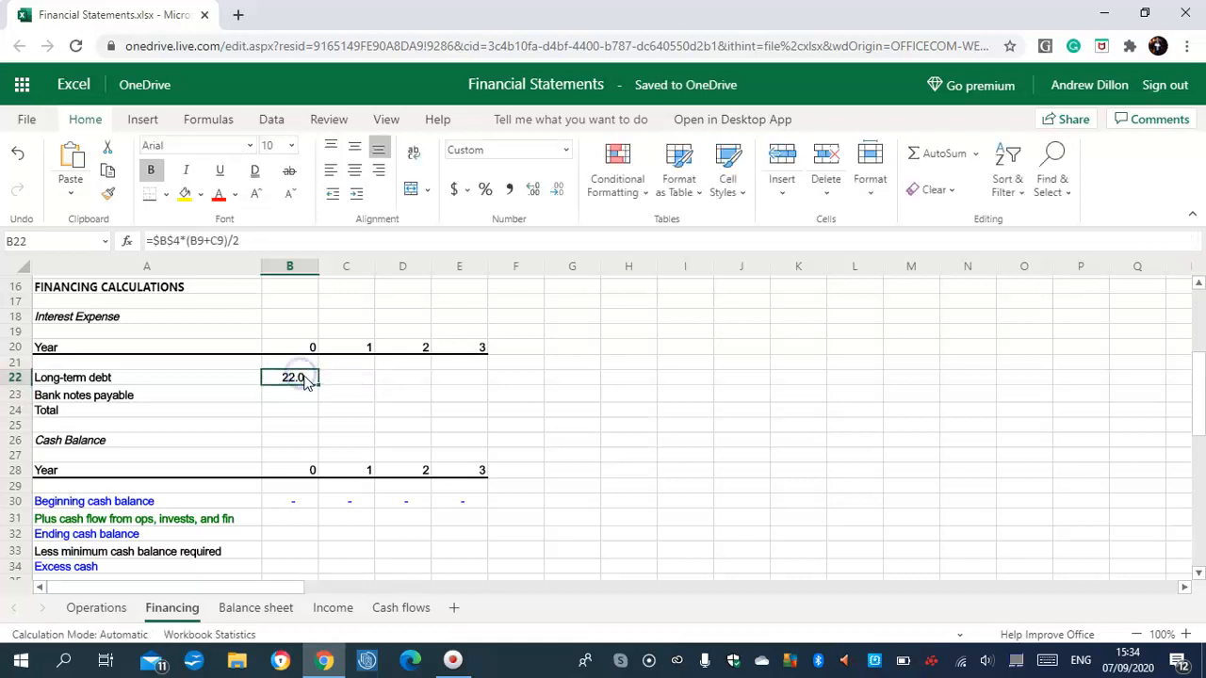
left_click_drag(317, 383, 446, 392)
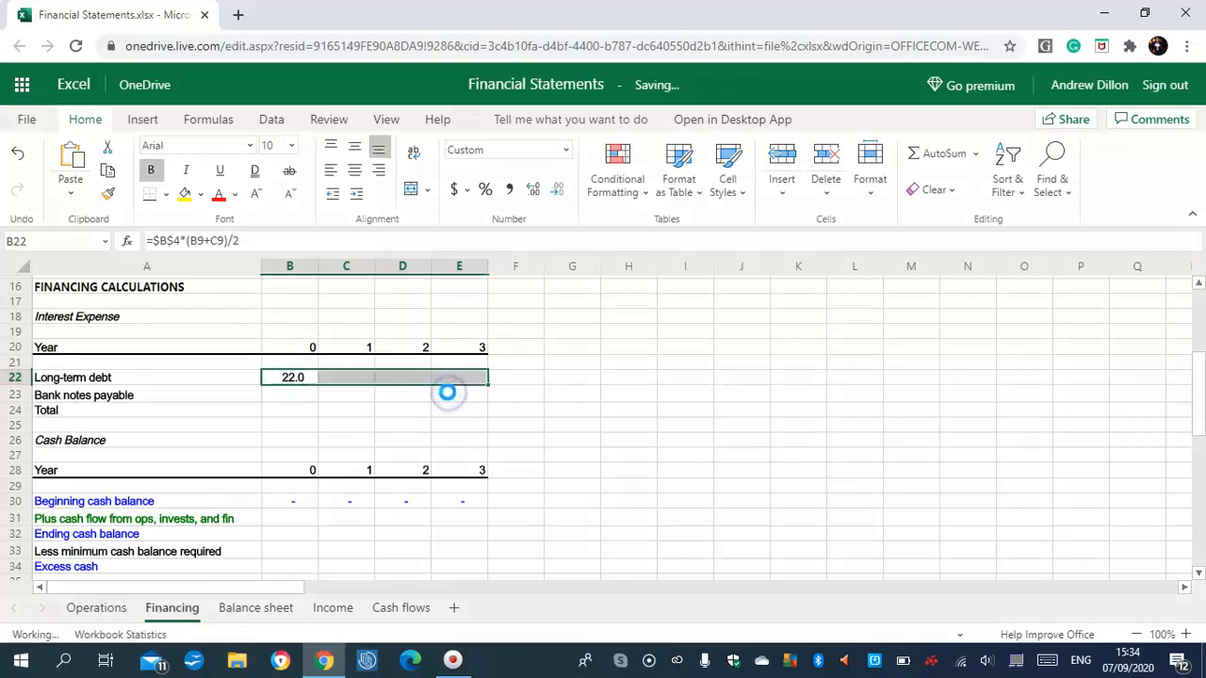
left_click(264, 377)
Calculate interest on bank notes payable with =$B$5*(B10+C10)/2 in B23 and fill the formula across to E23
left_click(285, 396)
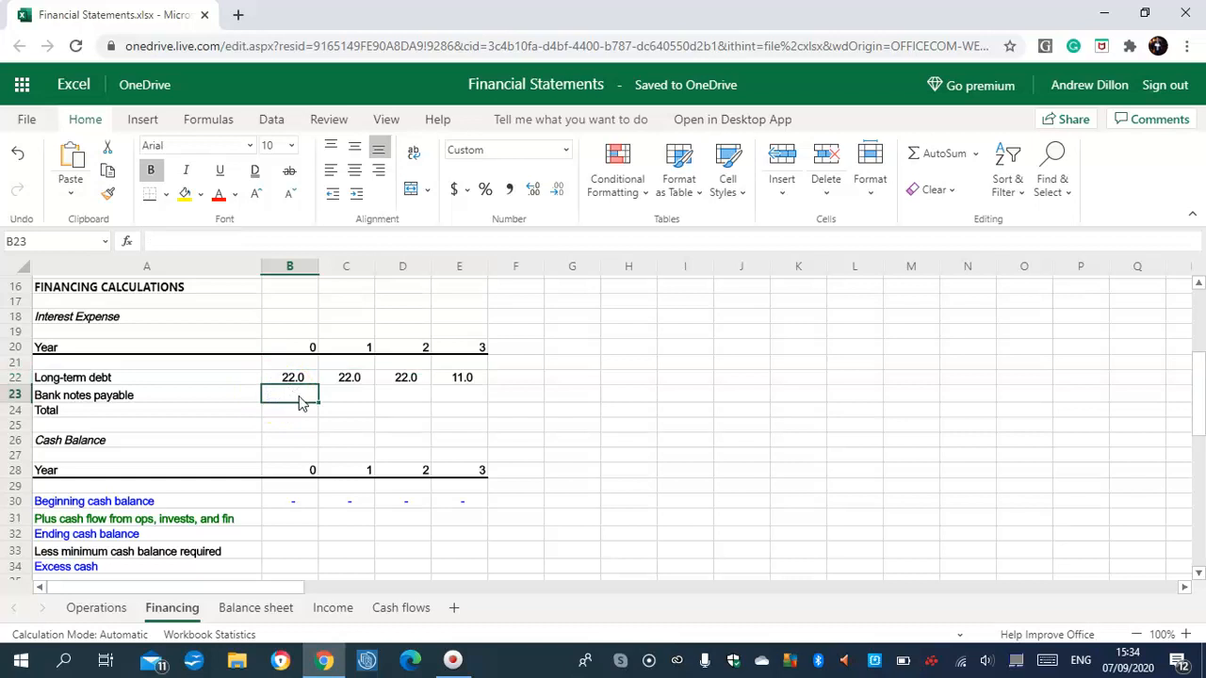
type("=$")
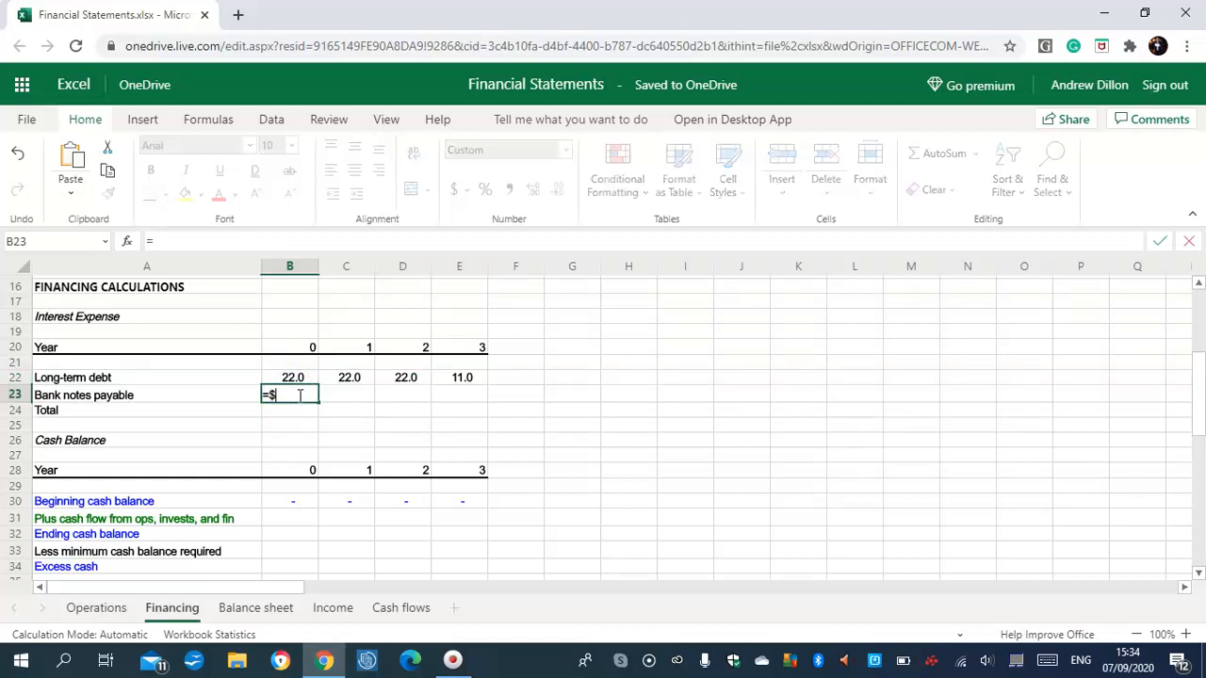
type("B$5*(B10+C1")
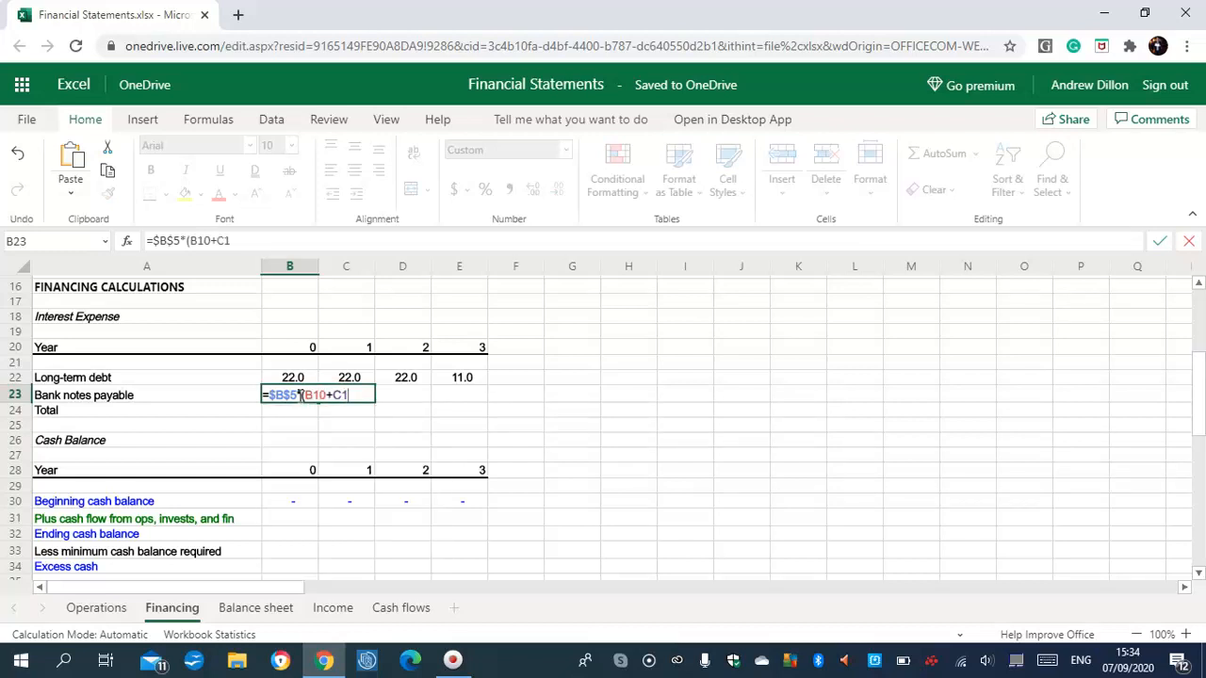
type("0)/2")
key("Return")
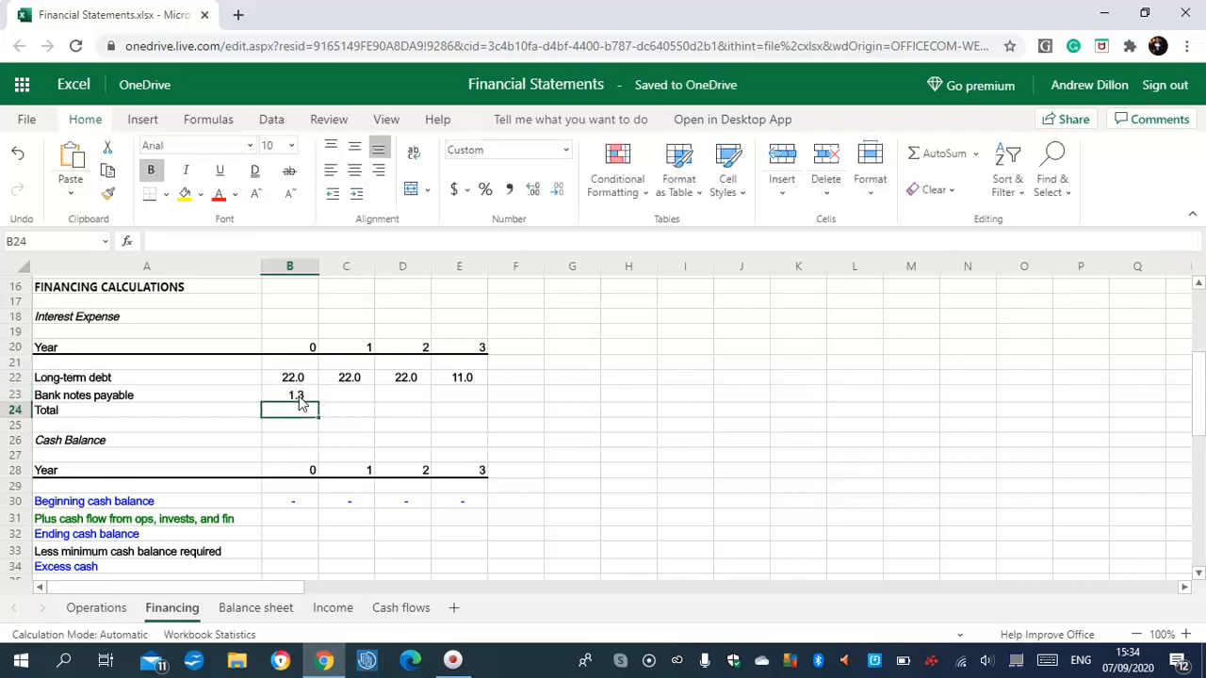
key("Up")
left_click_drag(319, 403, 446, 403)
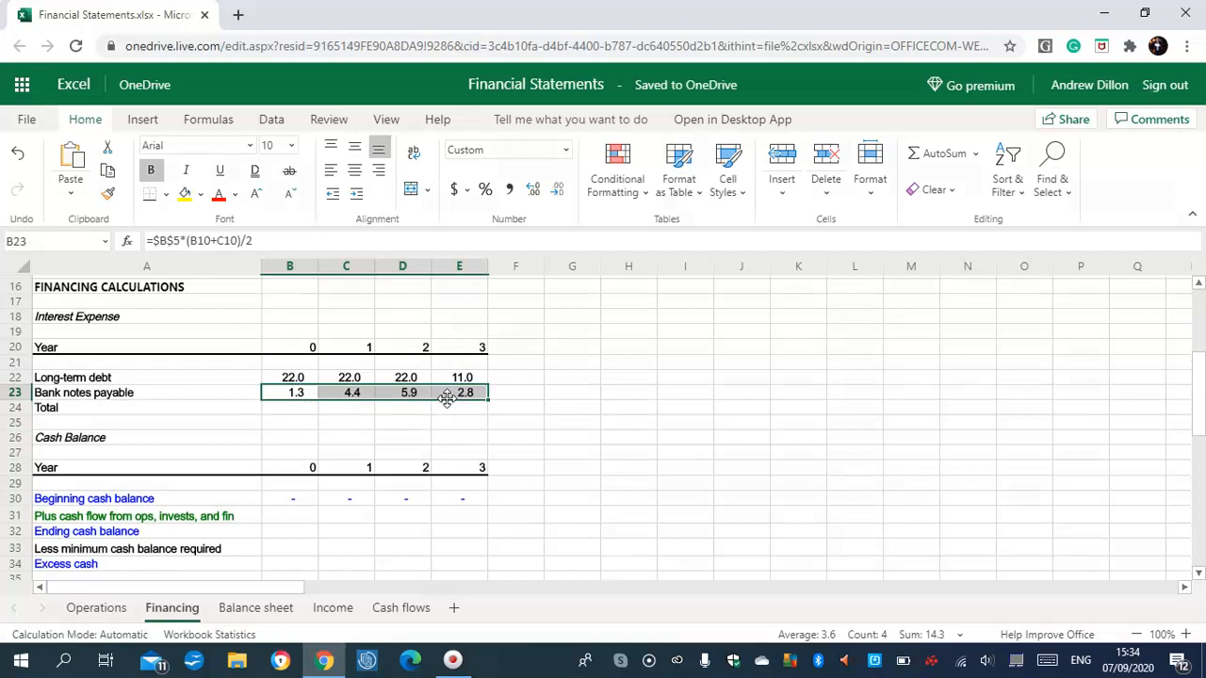
Calculate total interest expense with =C22+C23 in B24 and fill the formula across to E24
left_click(294, 409)
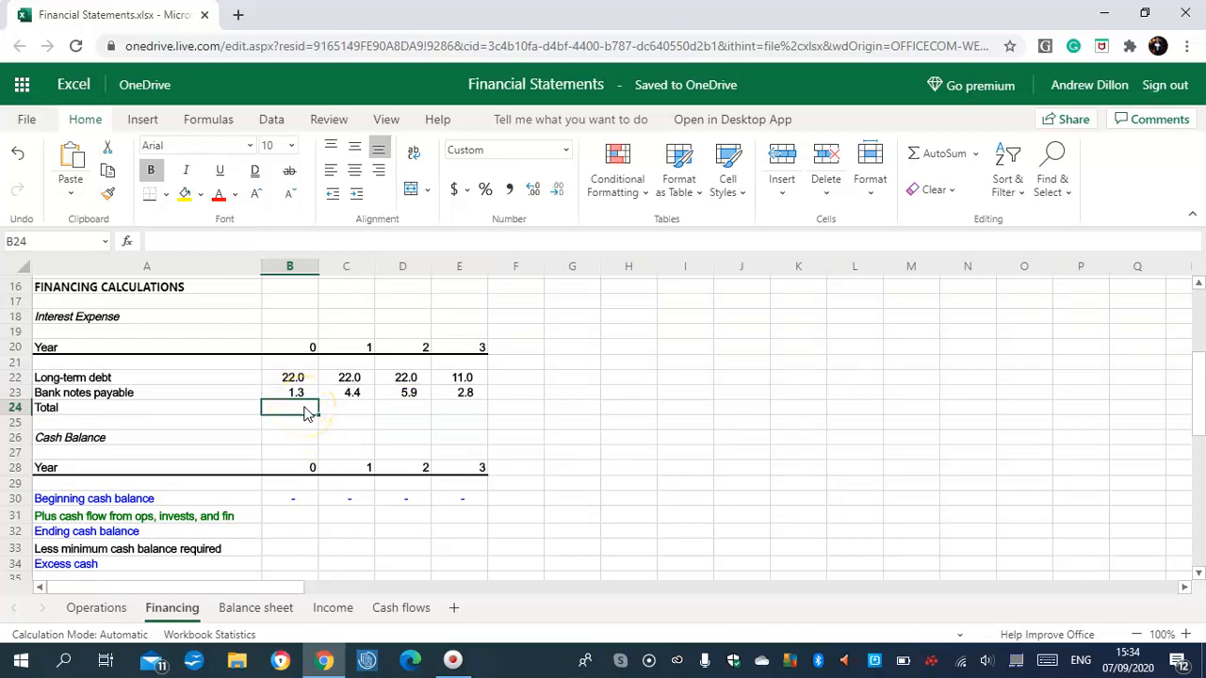
type("=C")
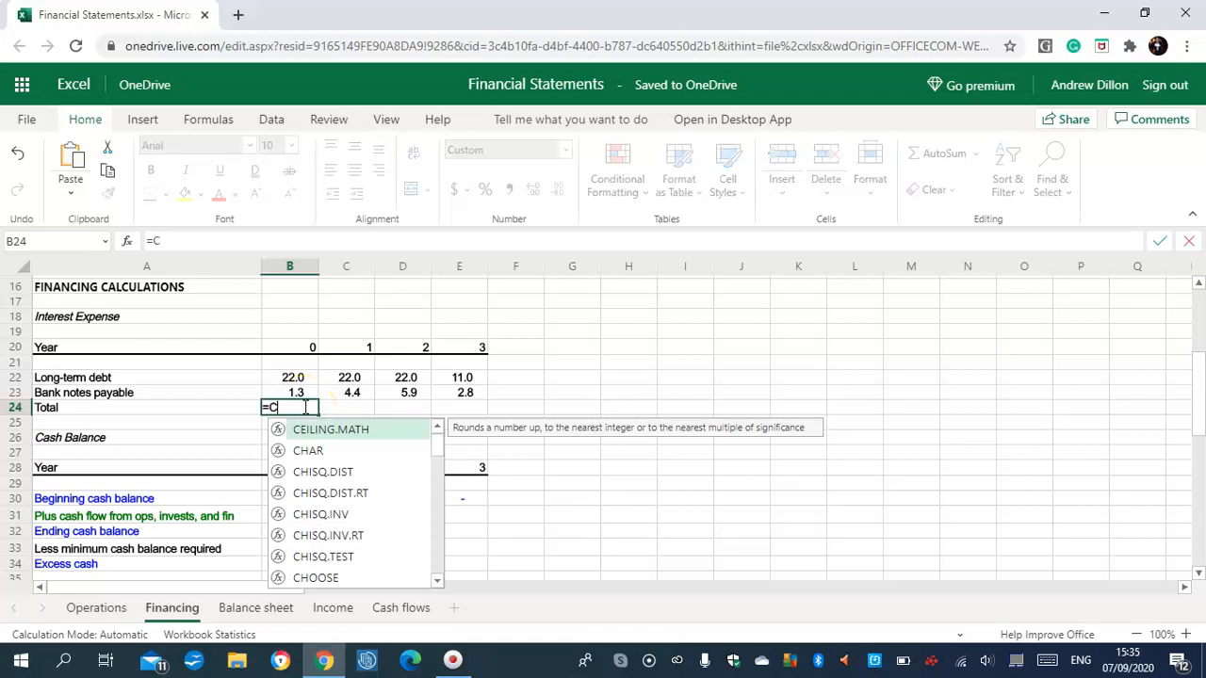
type("22+")
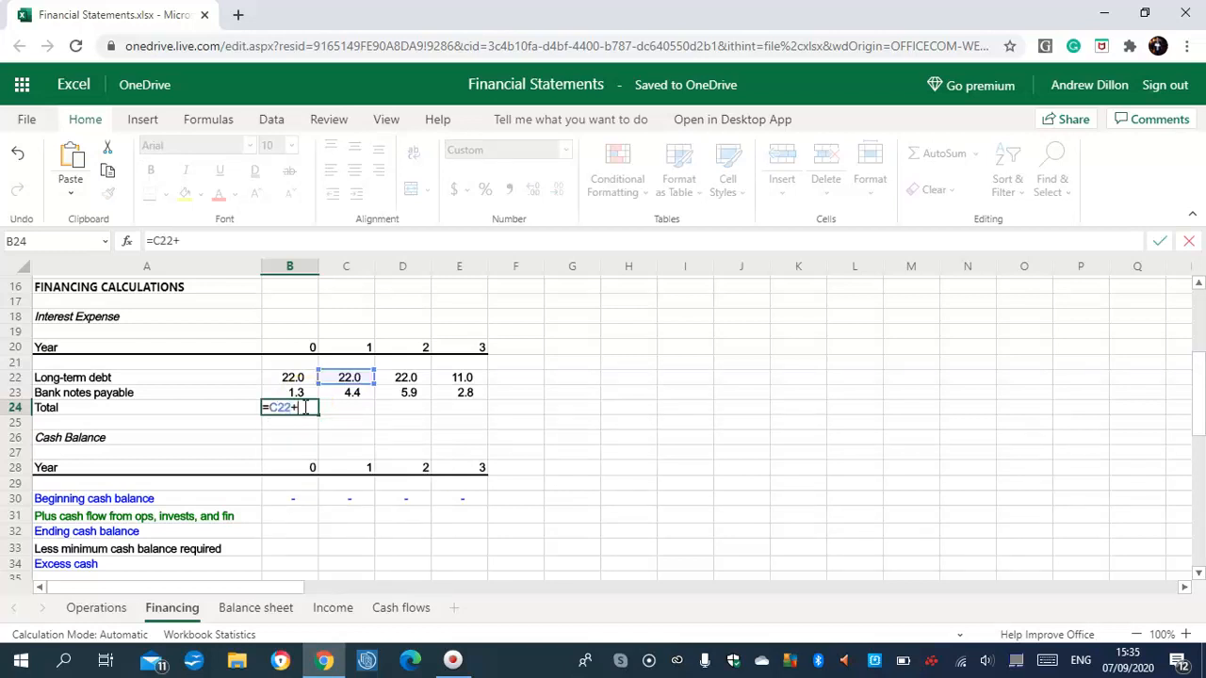
type("C23")
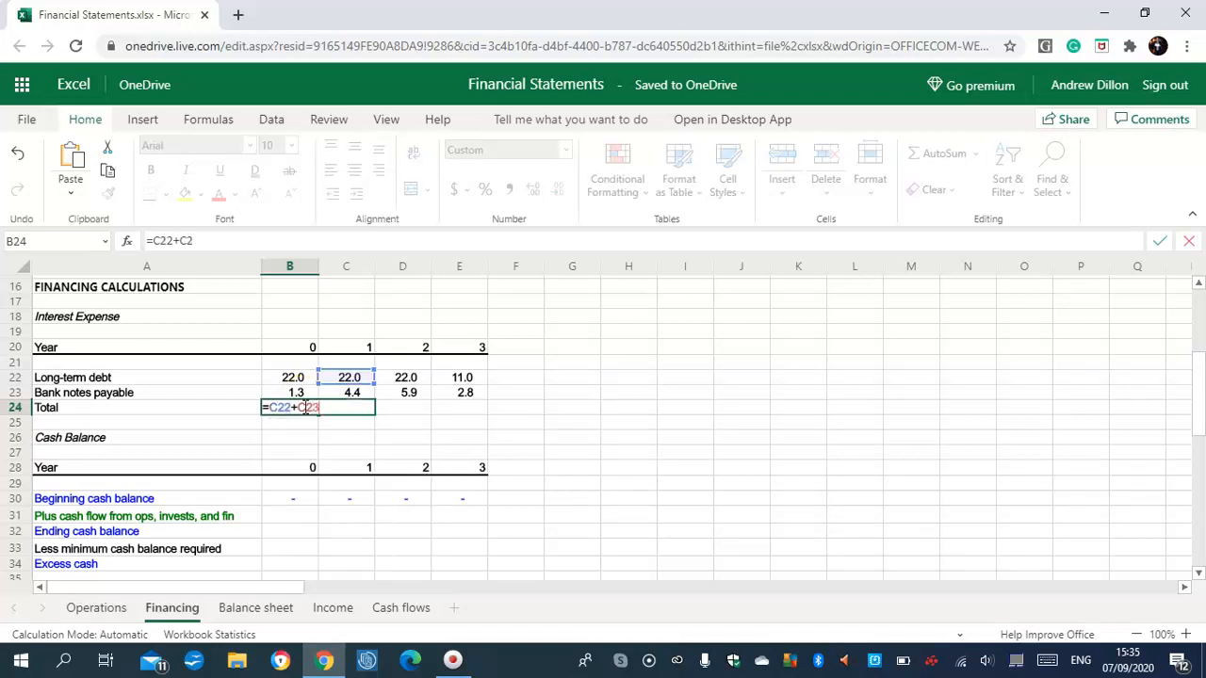
key("Return")
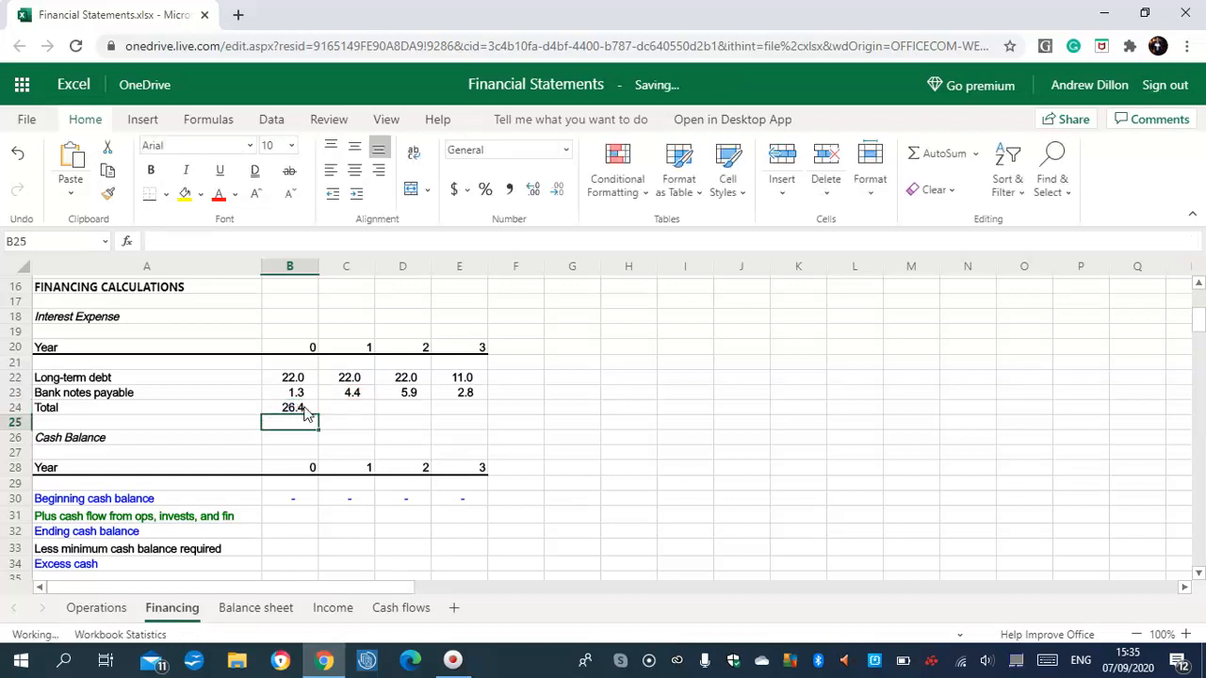
left_click(307, 408)
left_click_drag(320, 413, 454, 407)
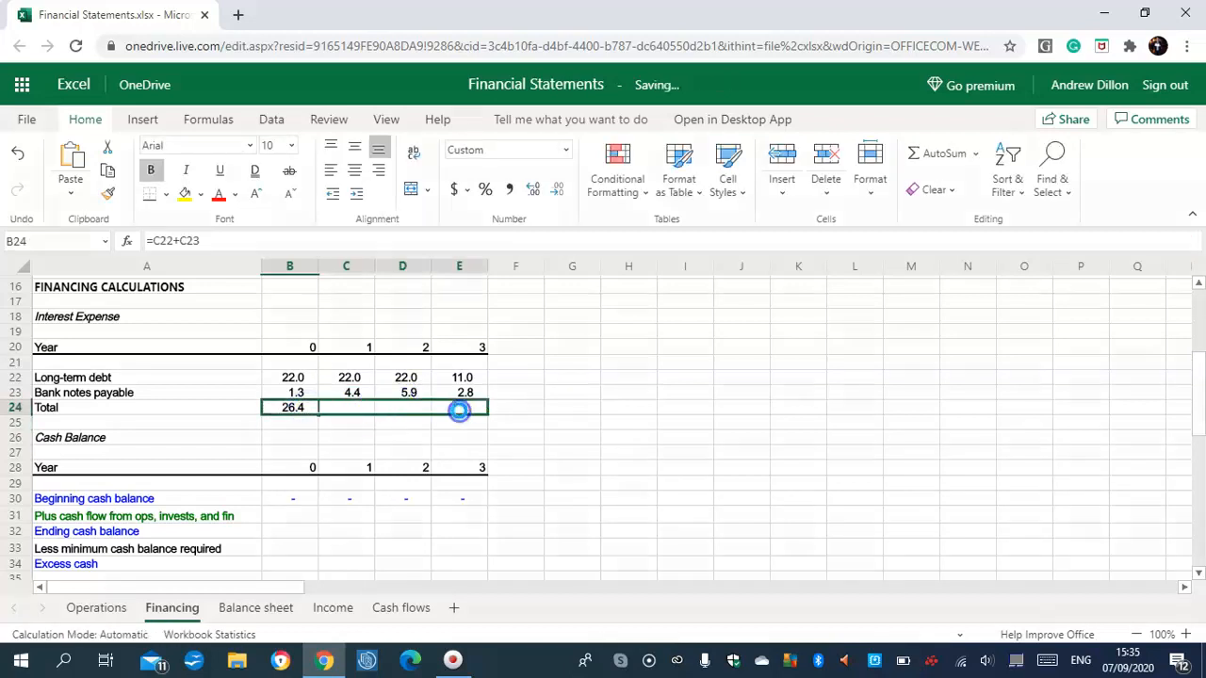
left_click(460, 412)
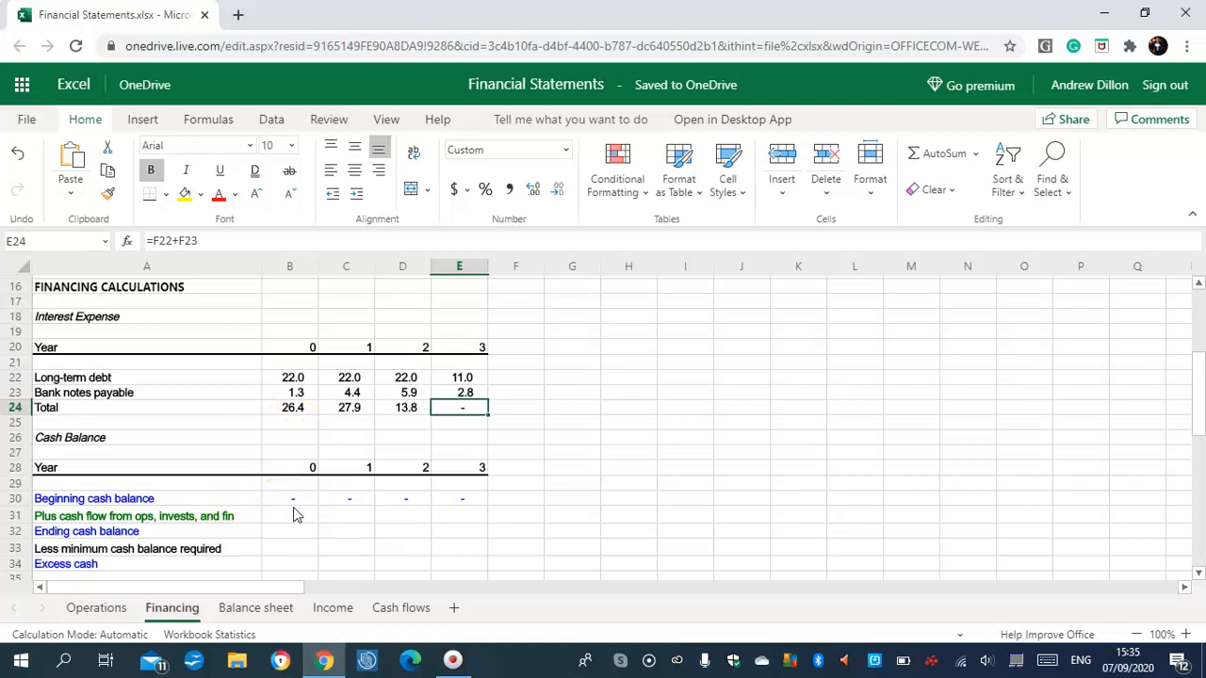
Examine the beginning cash balance entries for years 0 and 1 in row 30 and the empty rows below
left_click(343, 500)
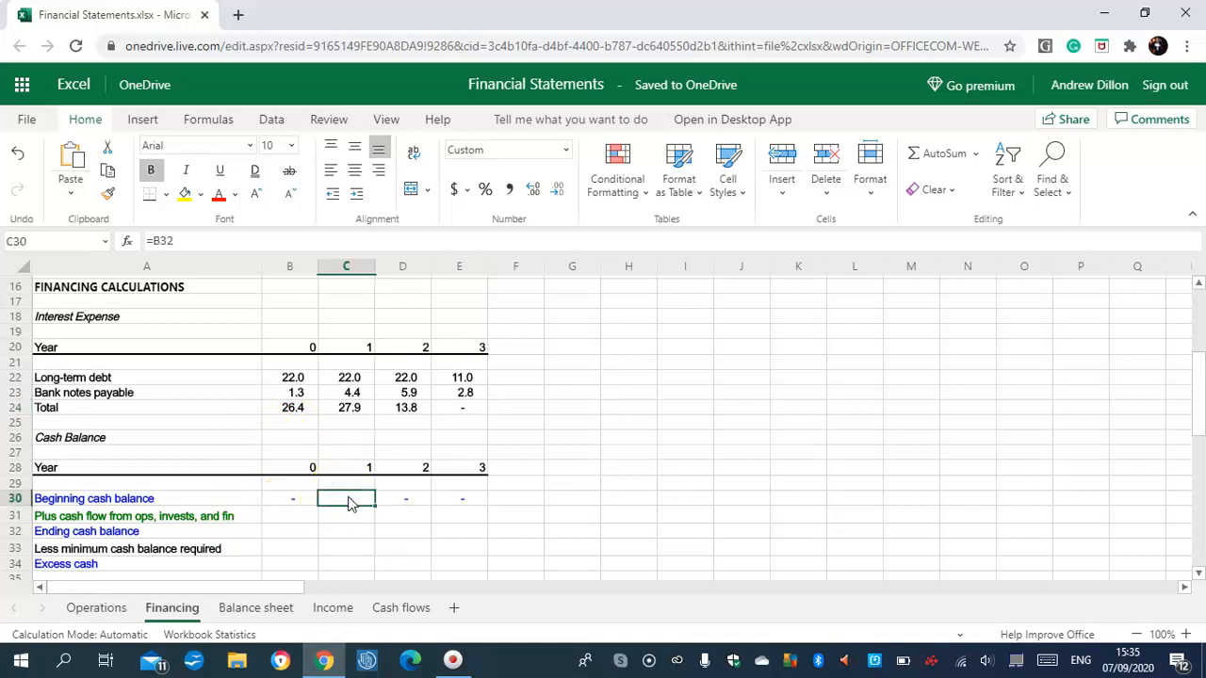
left_click(304, 501)
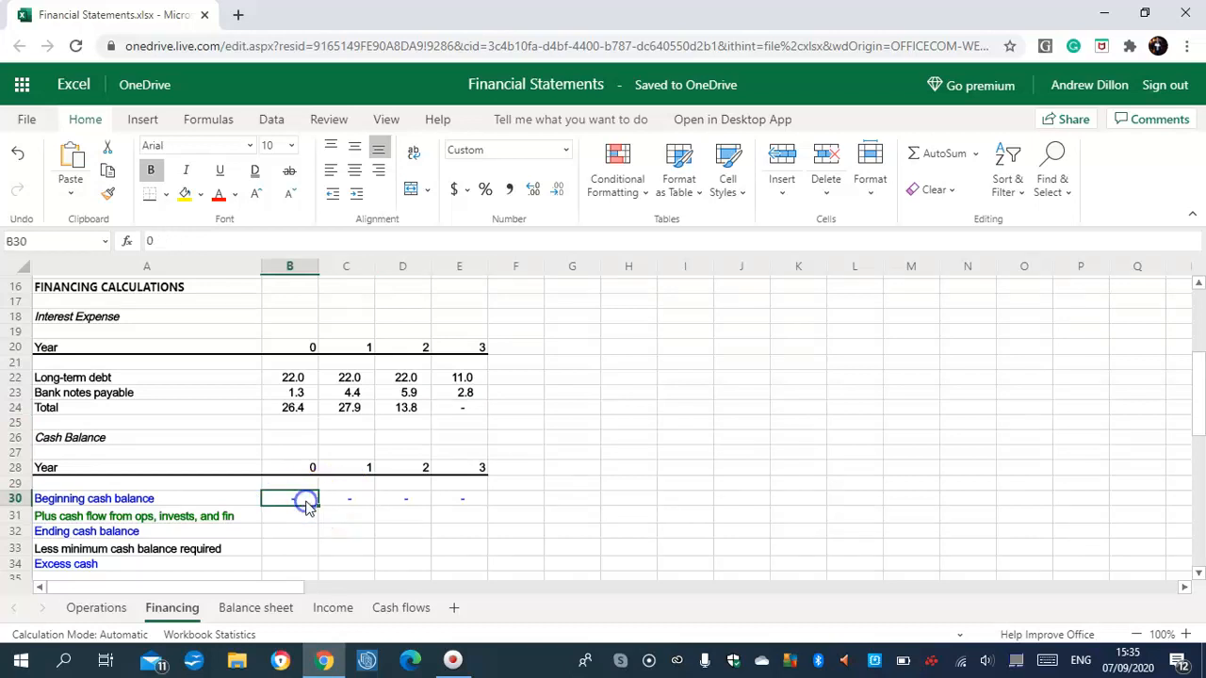
left_click(349, 503)
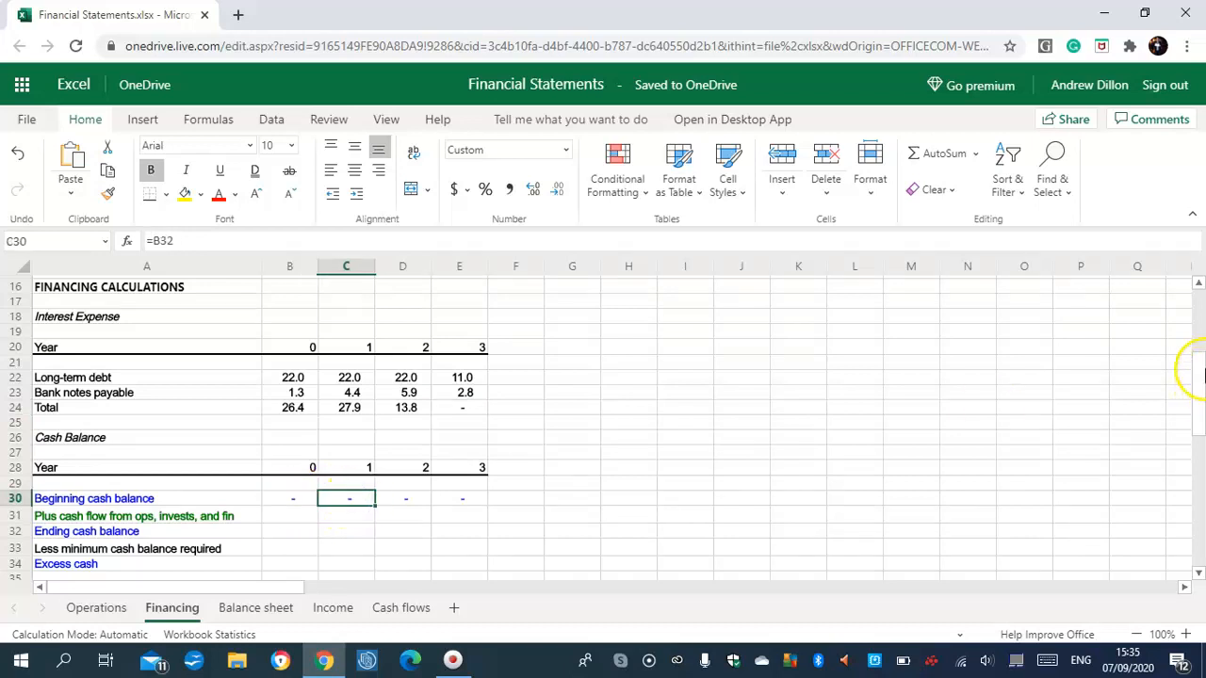
left_click_drag(1200, 367, 1200, 411)
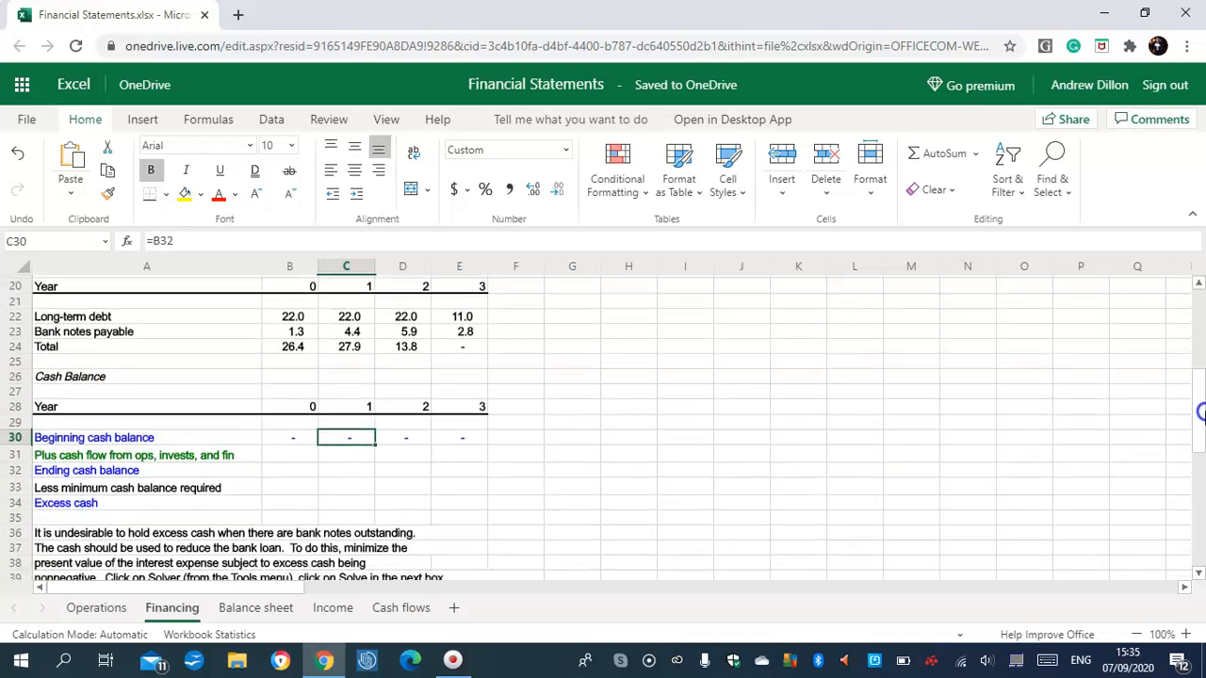
left_click(354, 460)
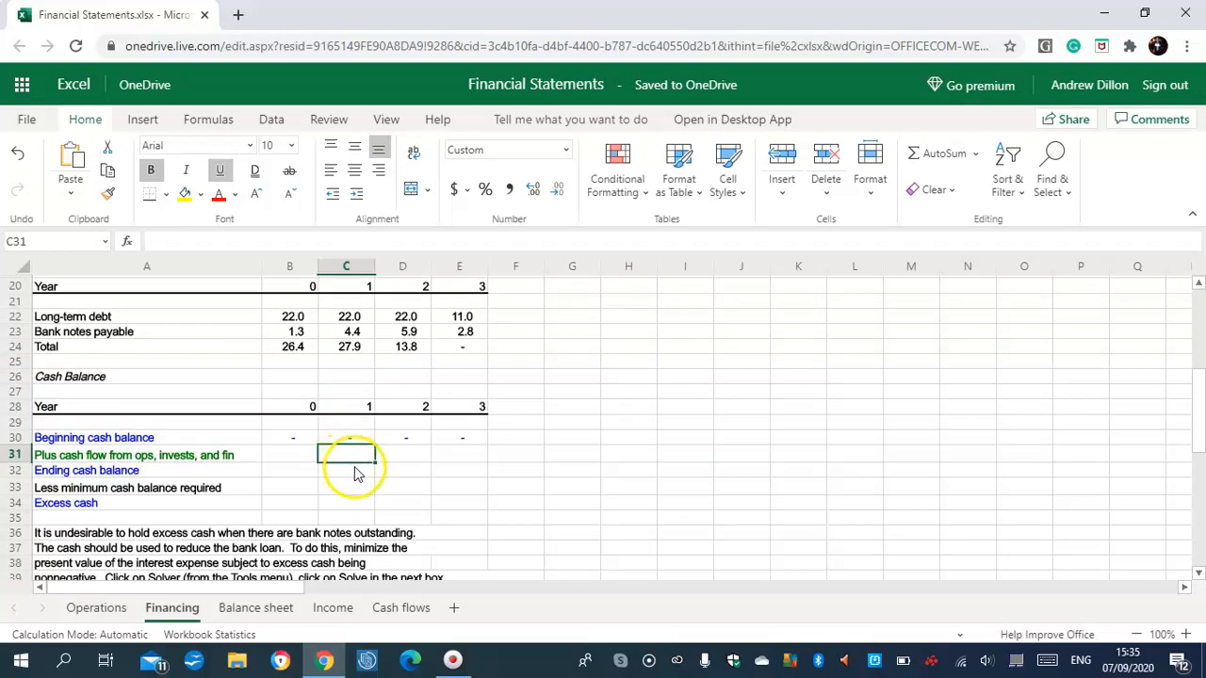
left_click(355, 468)
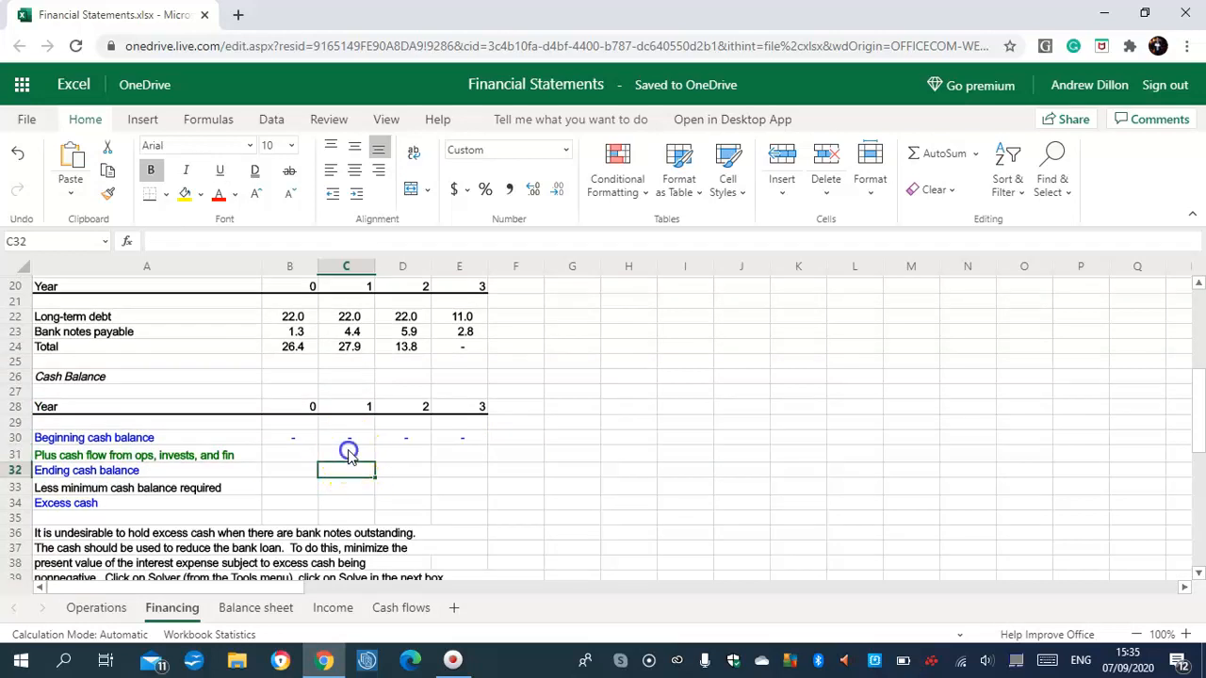
Link cash flow from operations, investments and financing with ='Cash flows'!B18 in B31 and fill the formula across to E31
left_click(302, 456)
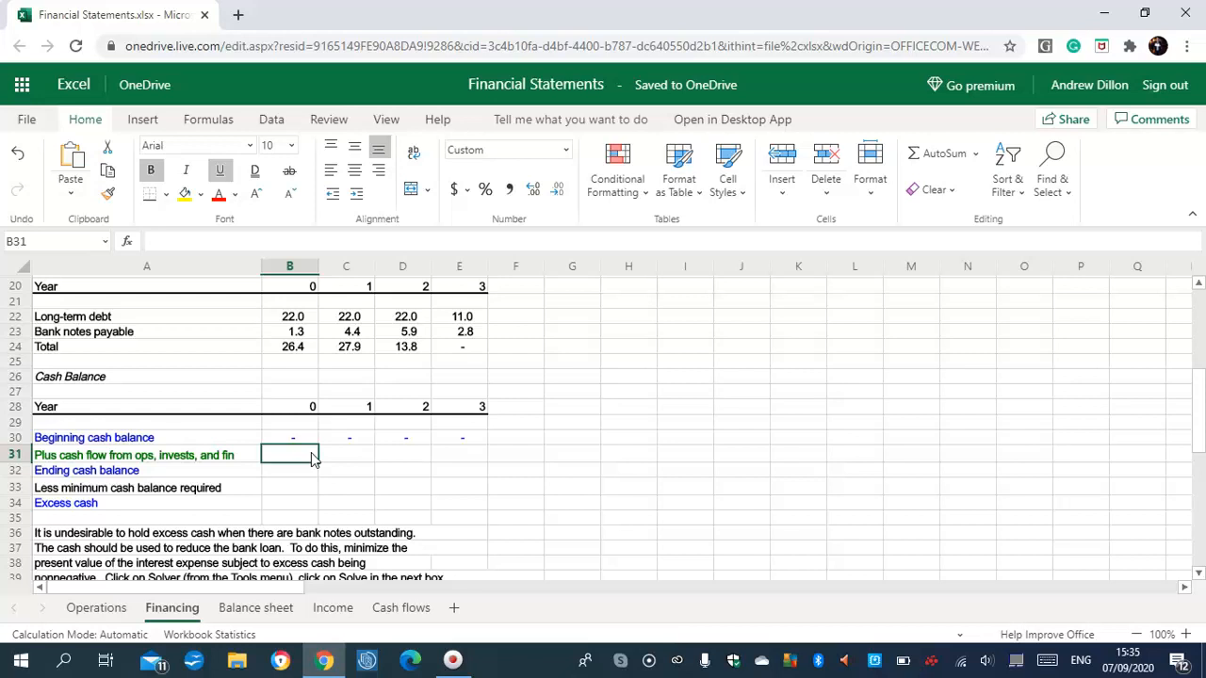
type("=")
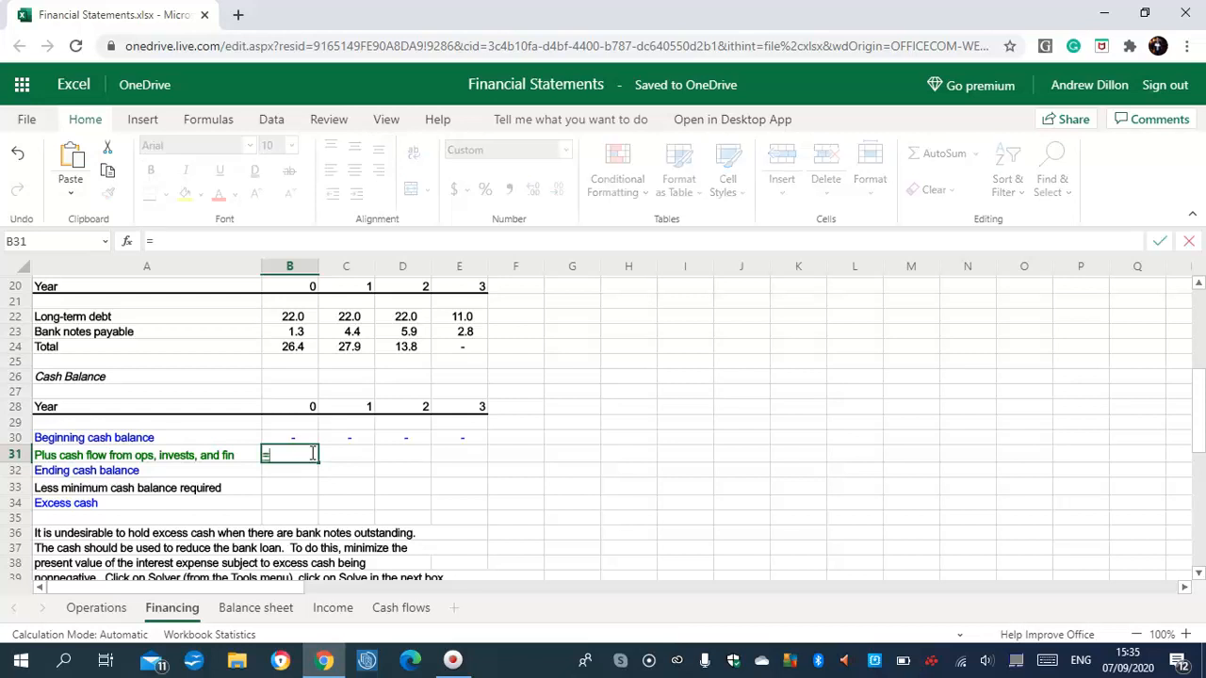
type("@")
key("BackSpace")
type("'Cash fl")
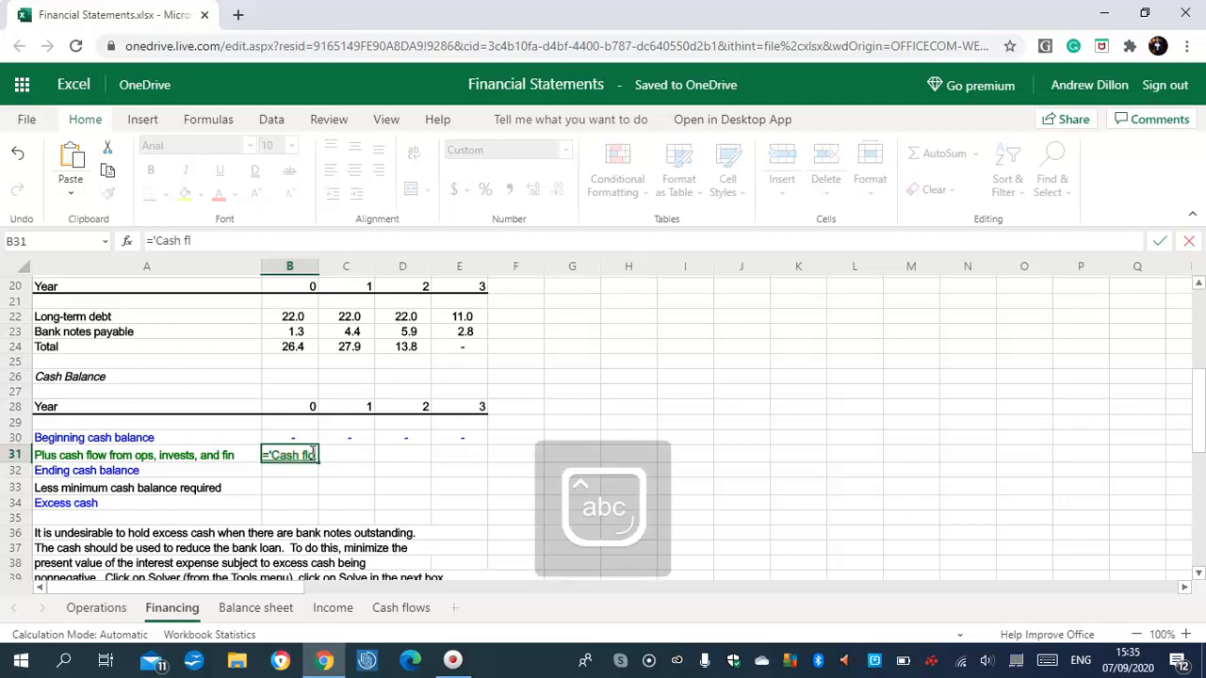
type("ows")
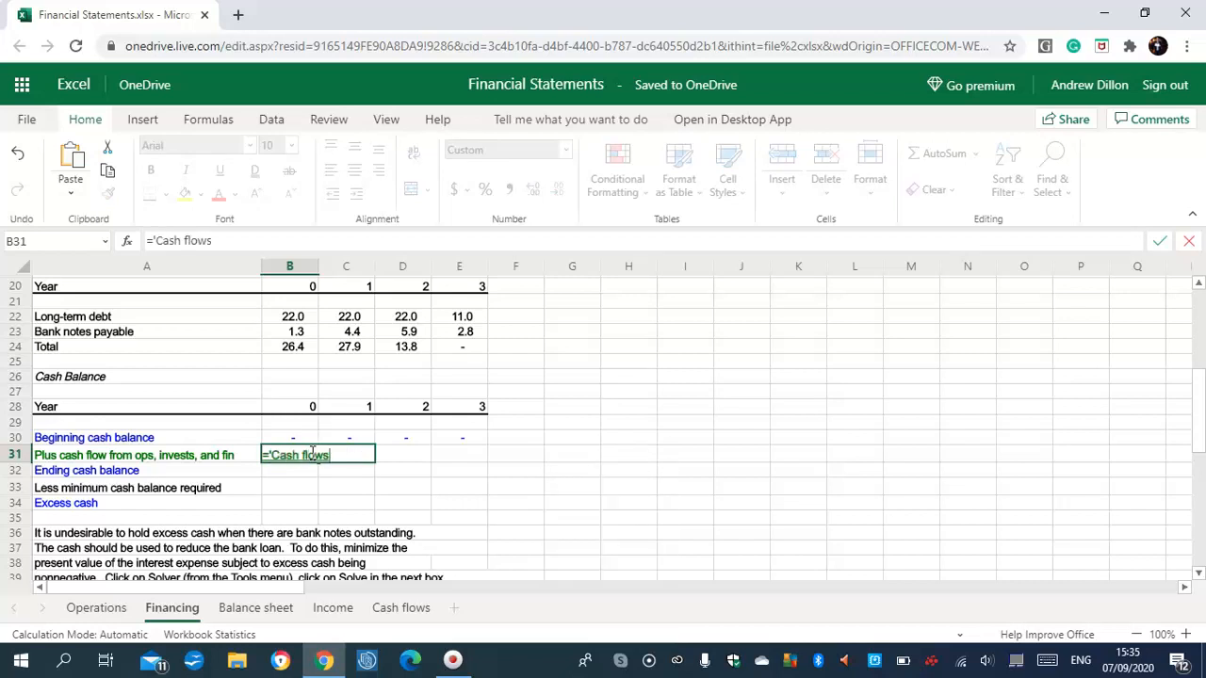
type("'!")
key("Caps_Lock")
type("!B18")
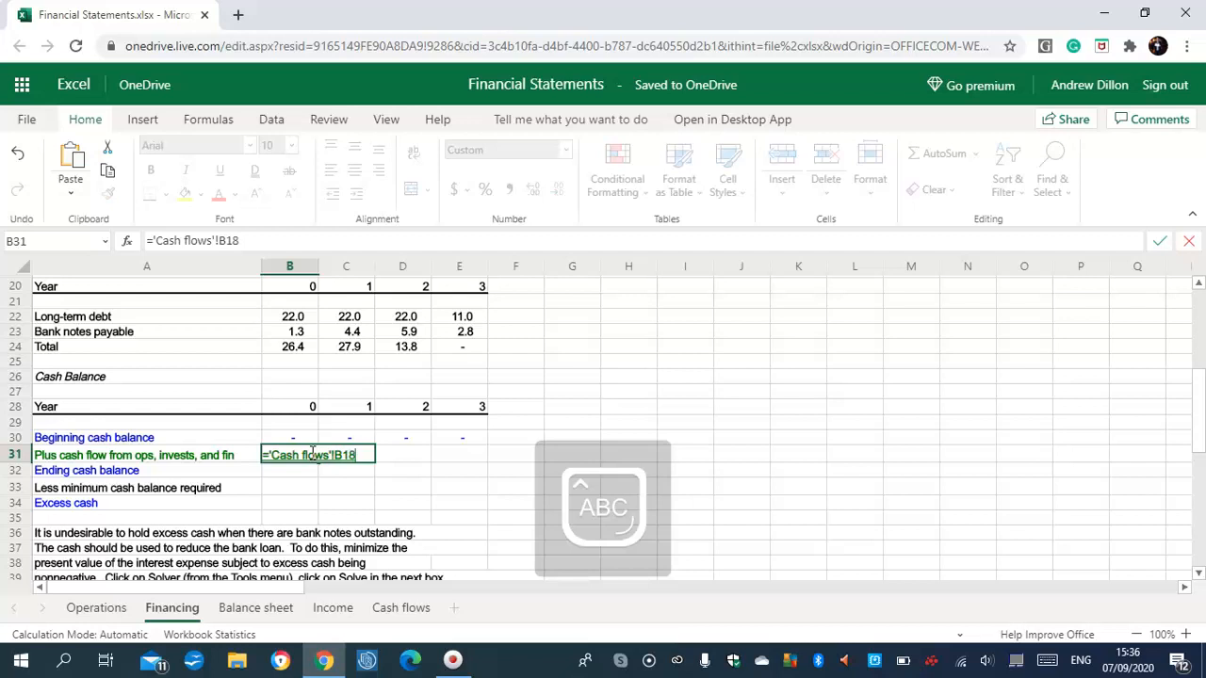
key("Return")
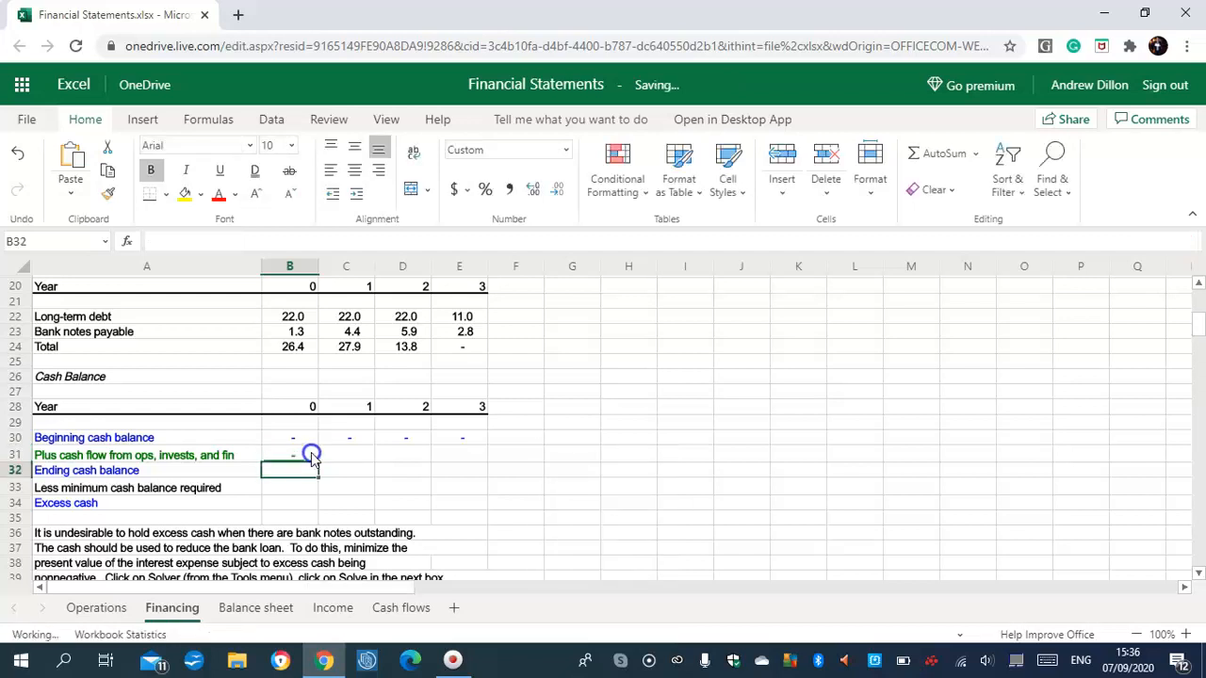
left_click(311, 456)
left_click_drag(318, 461, 453, 458)
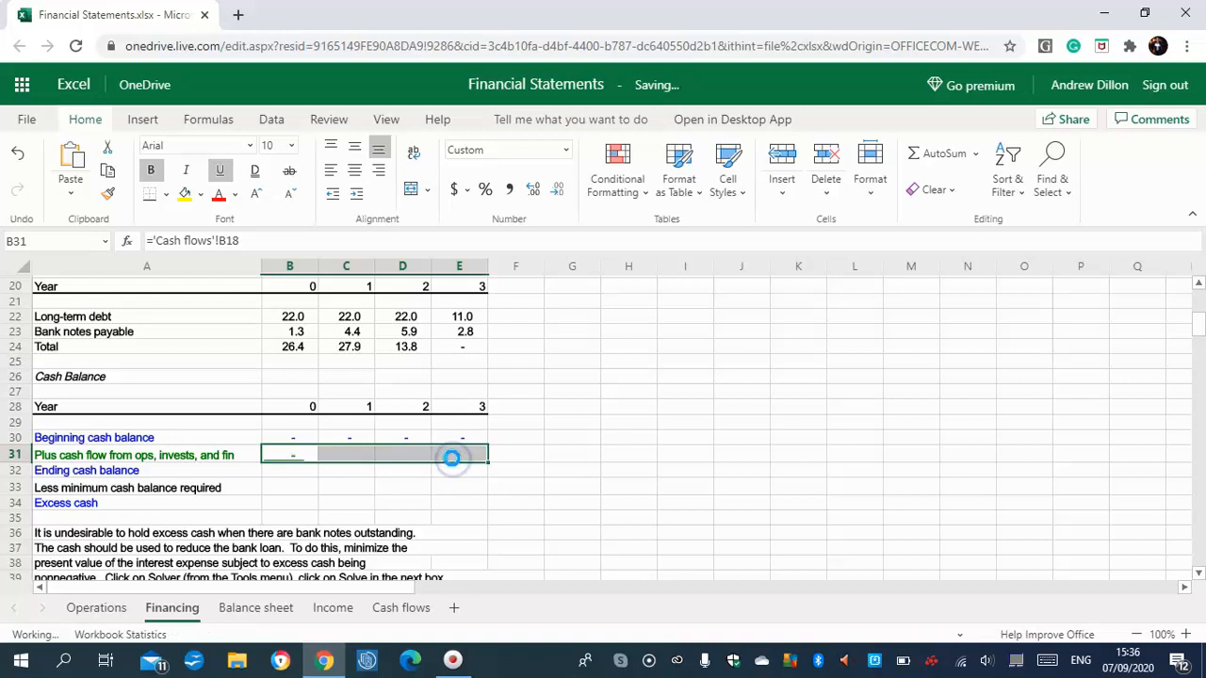
left_click(311, 457)
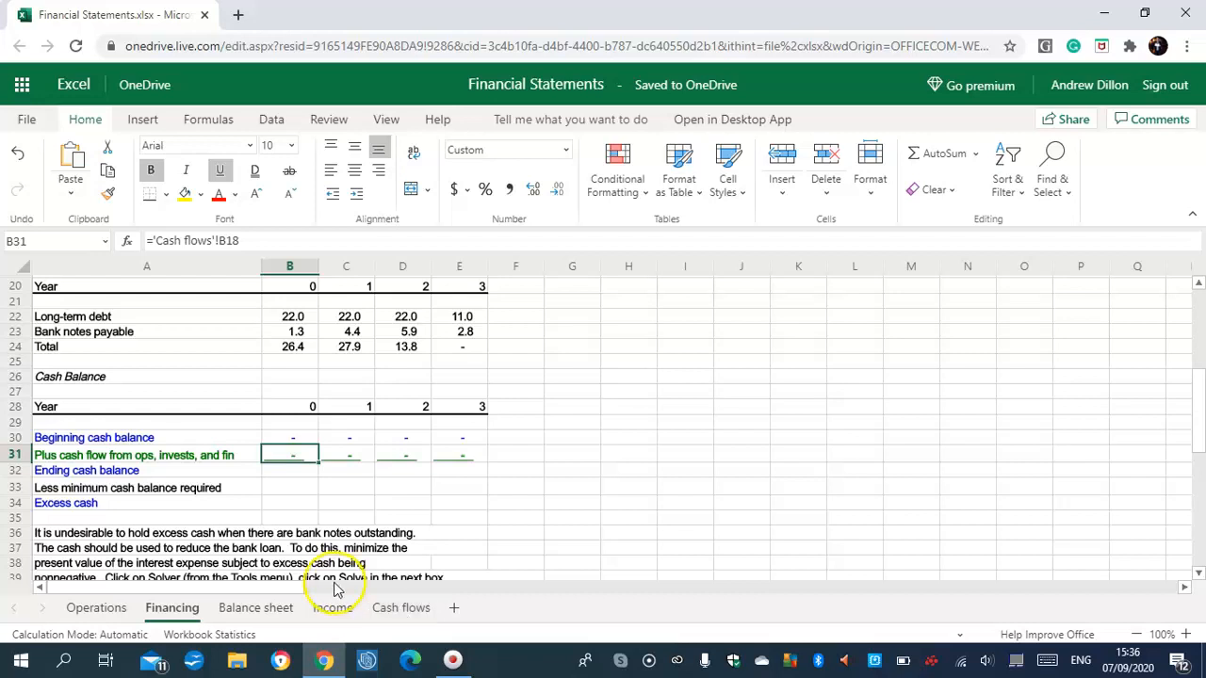
left_click(295, 458)
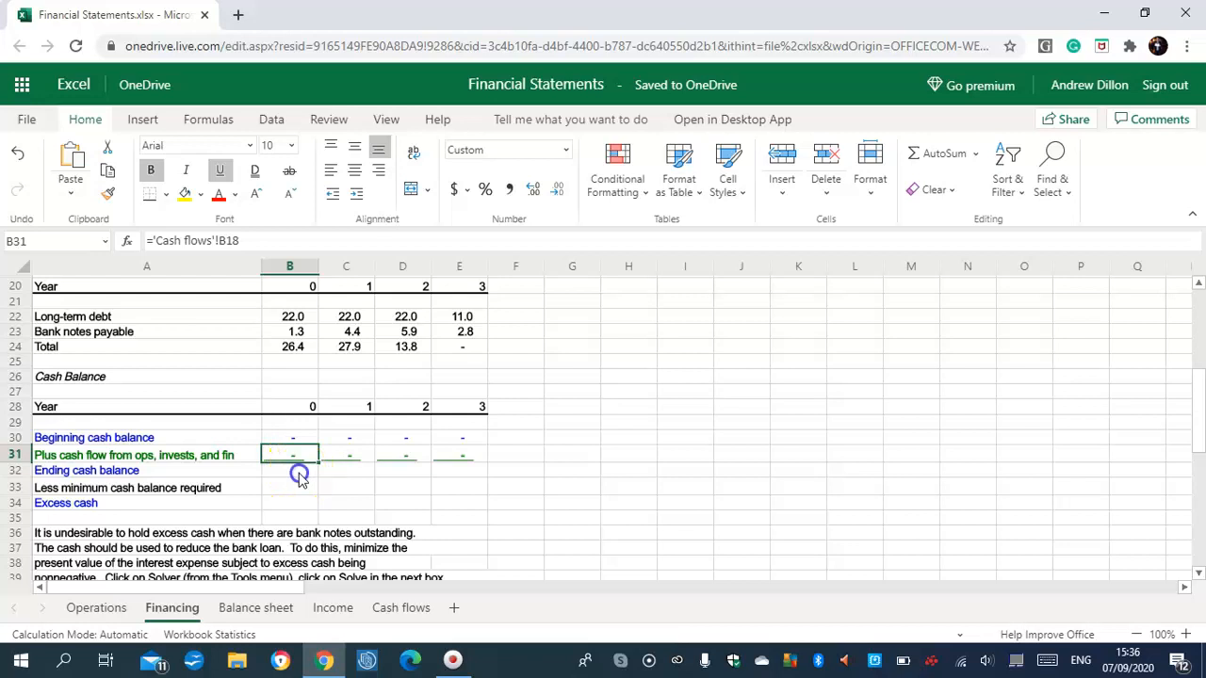
Calculate the ending cash balance with =B30+B31 in B32 and fill the formula across to E32
left_click(295, 471)
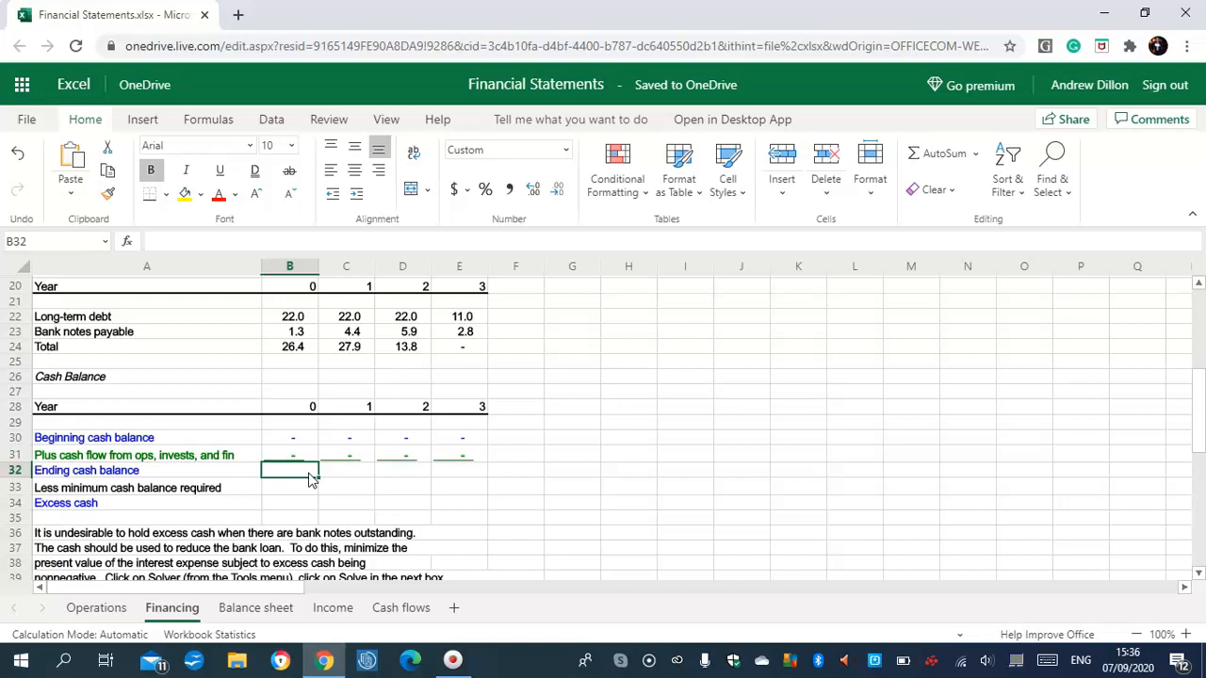
type("=B30+")
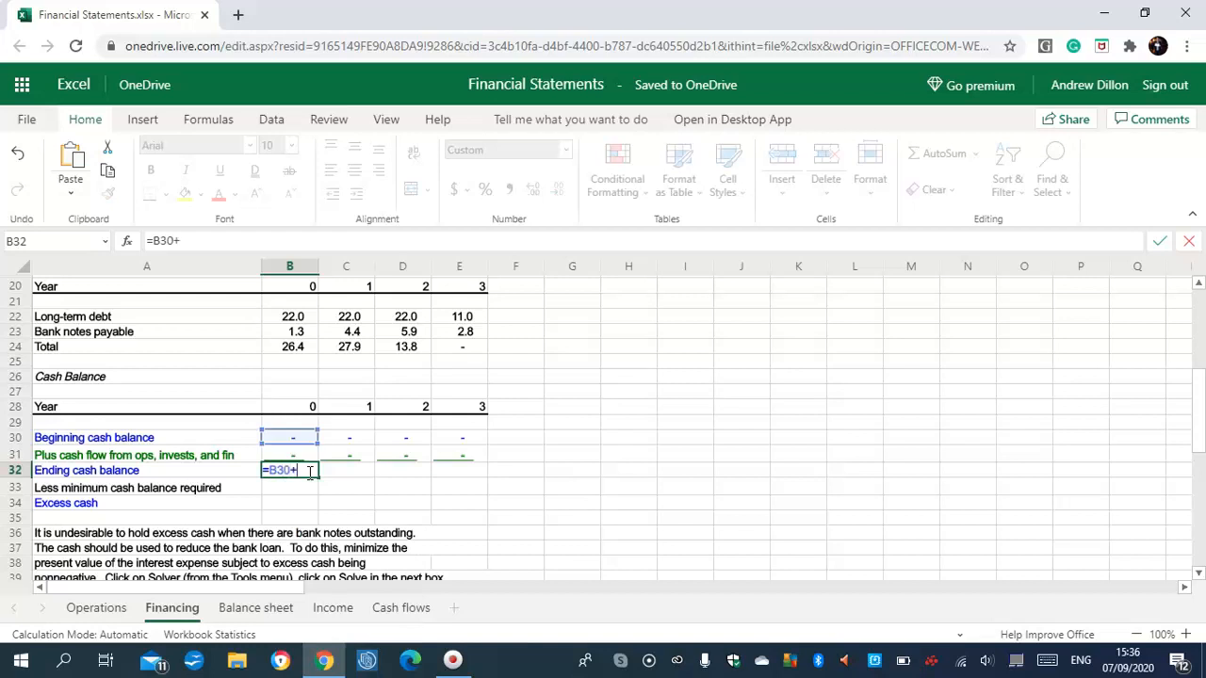
type("B31")
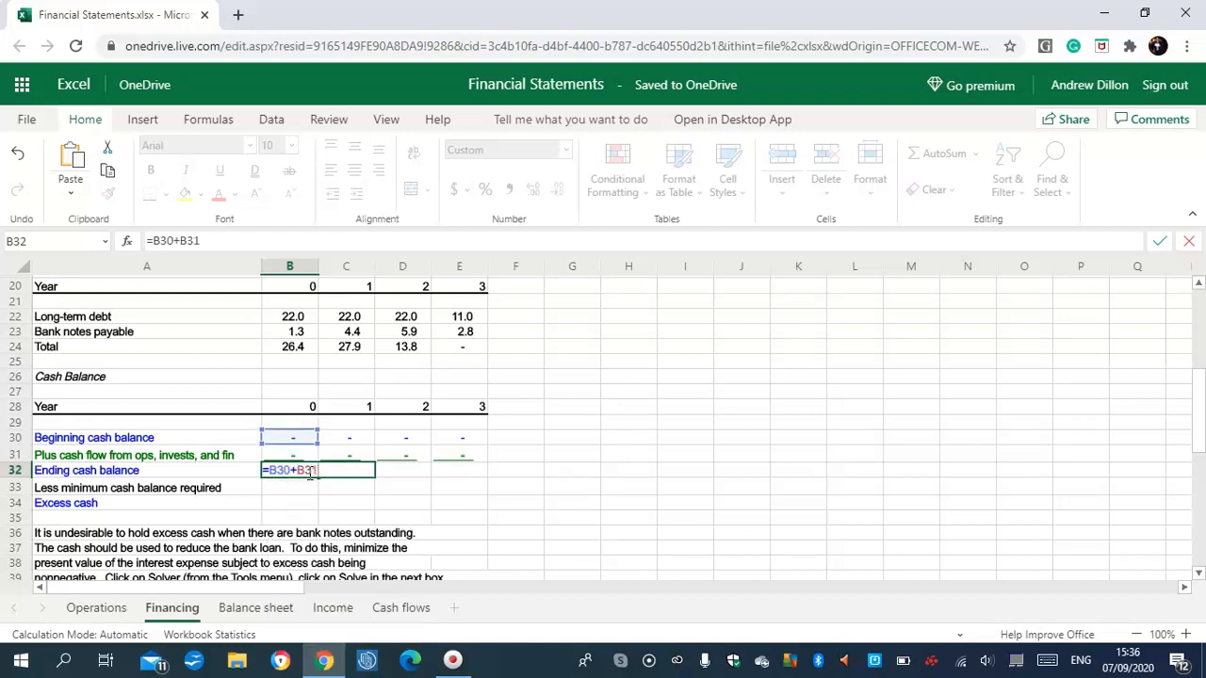
key("Return")
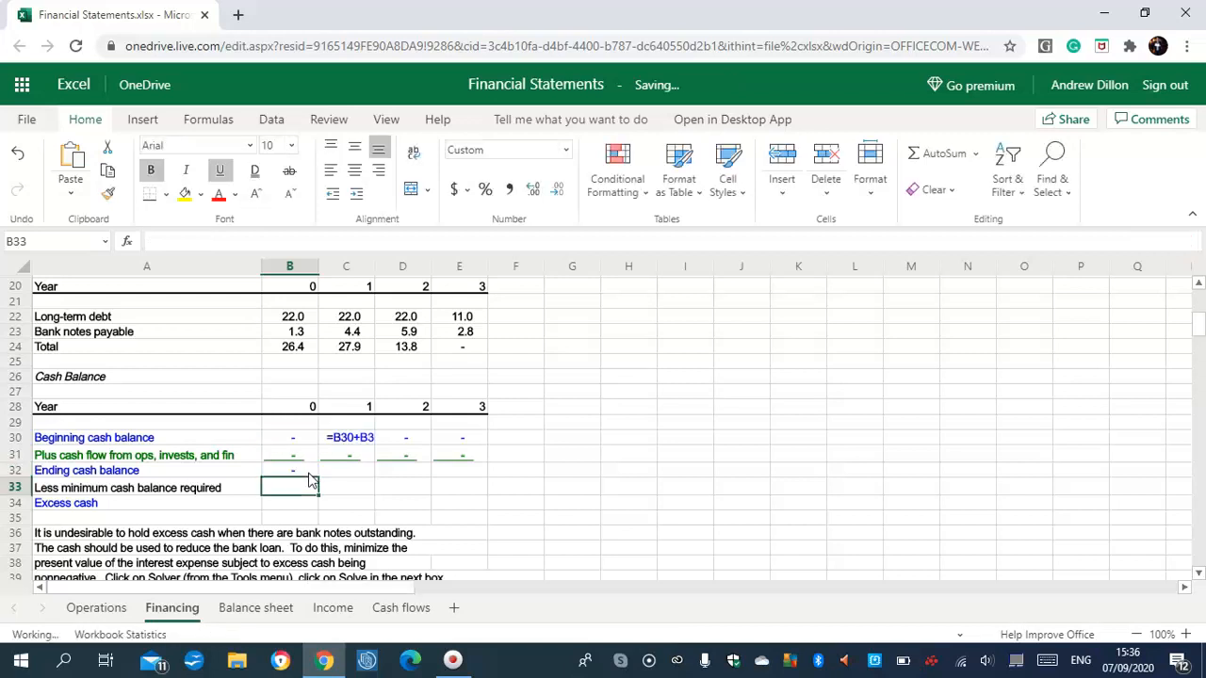
left_click(305, 474)
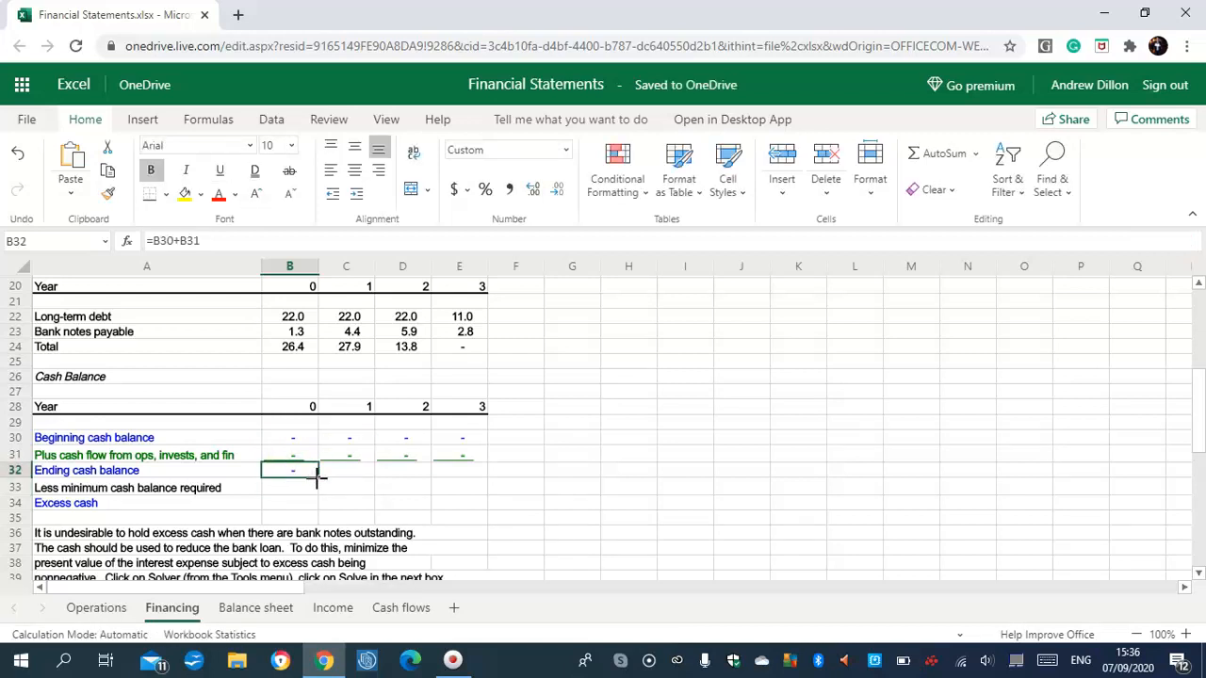
left_click_drag(318, 478, 472, 481)
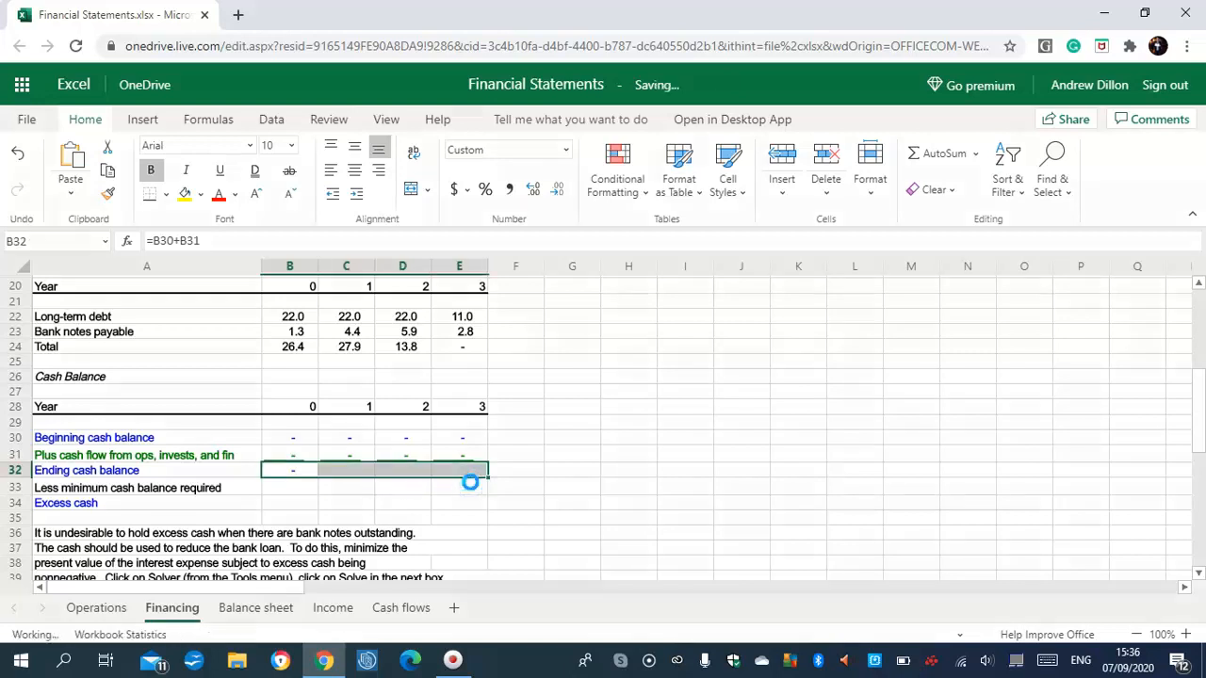
Deduct the minimum cash balance required with =-Operations!B27 in B33 and fill the formula across to E33
left_click(303, 491)
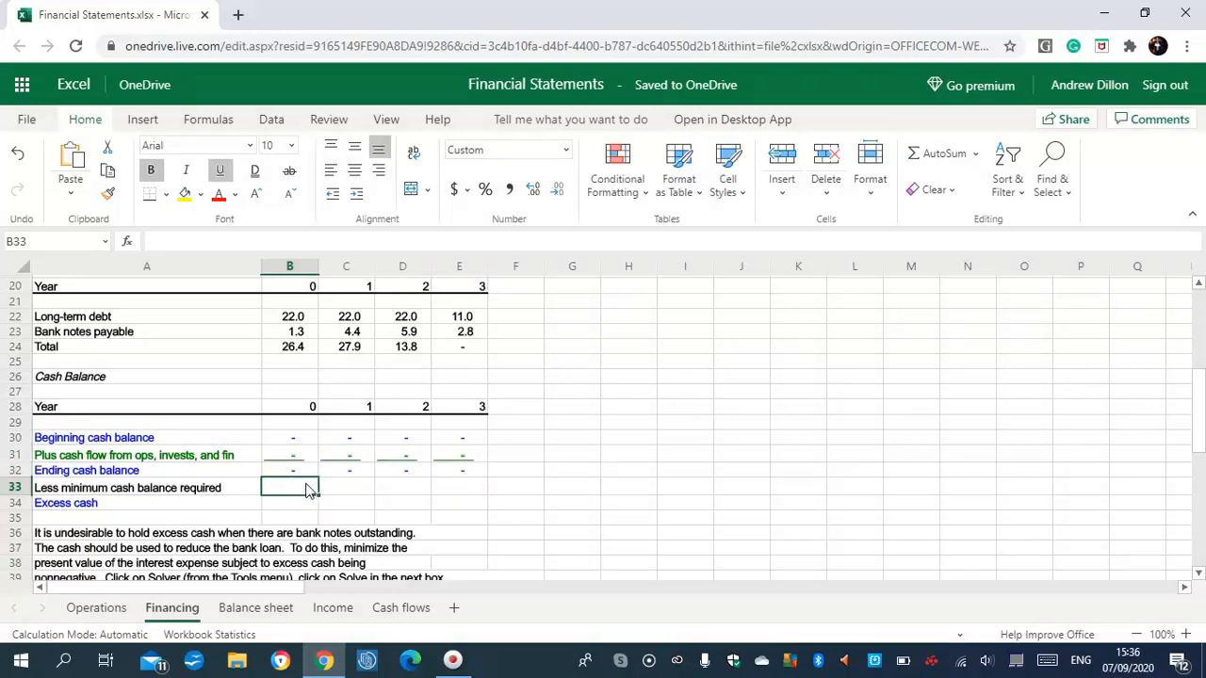
type("=-")
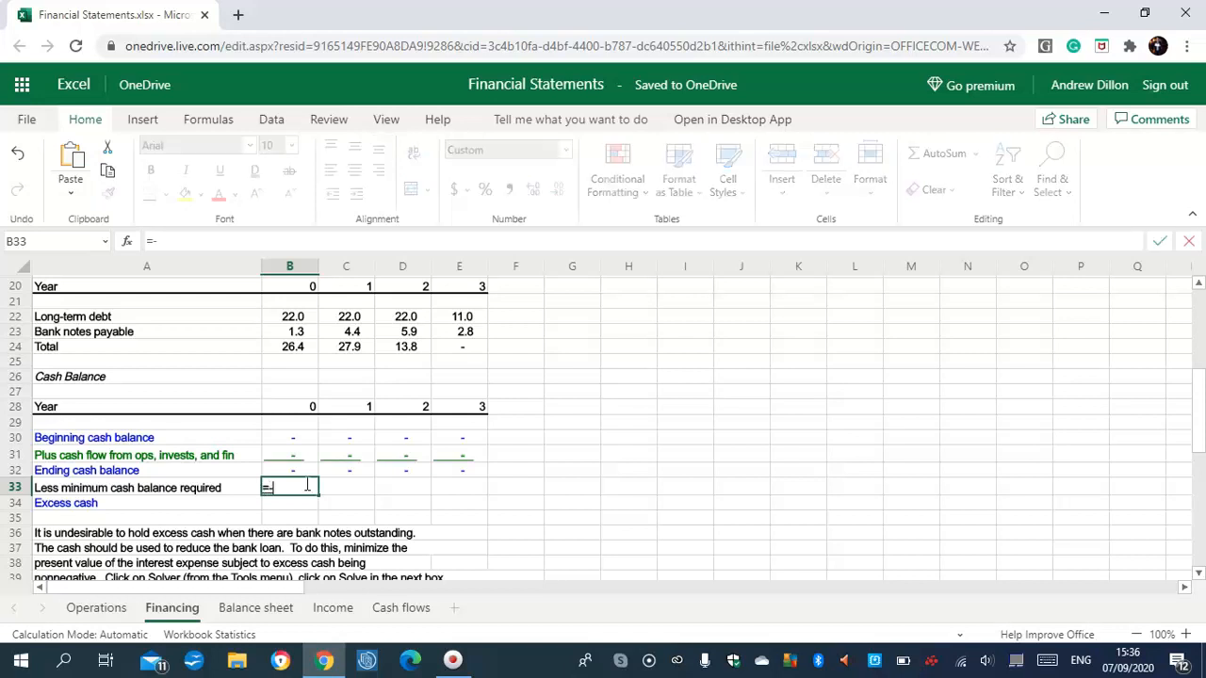
type("Op")
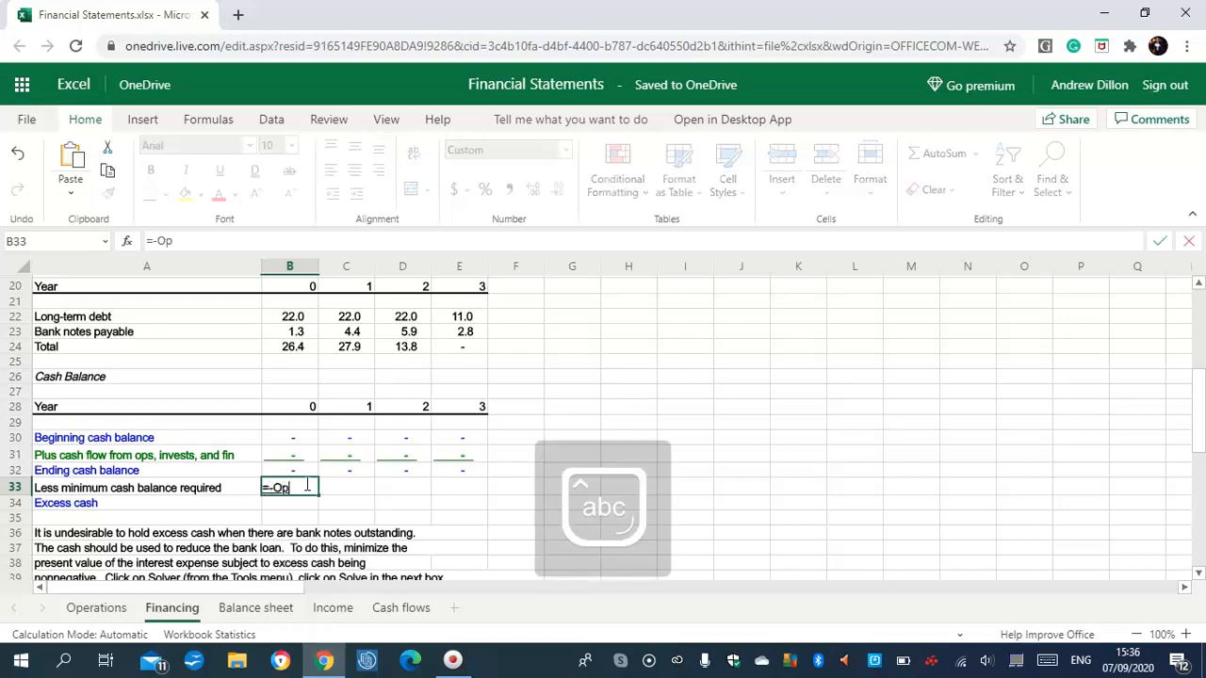
type("erat")
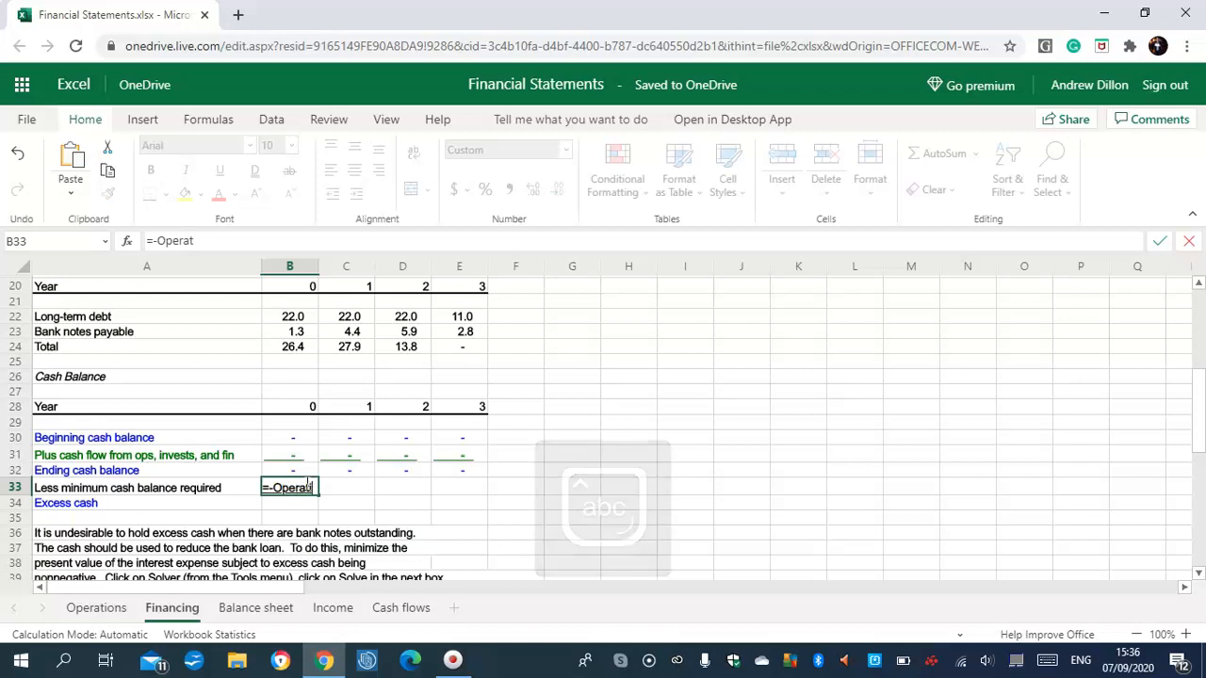
type("ions")
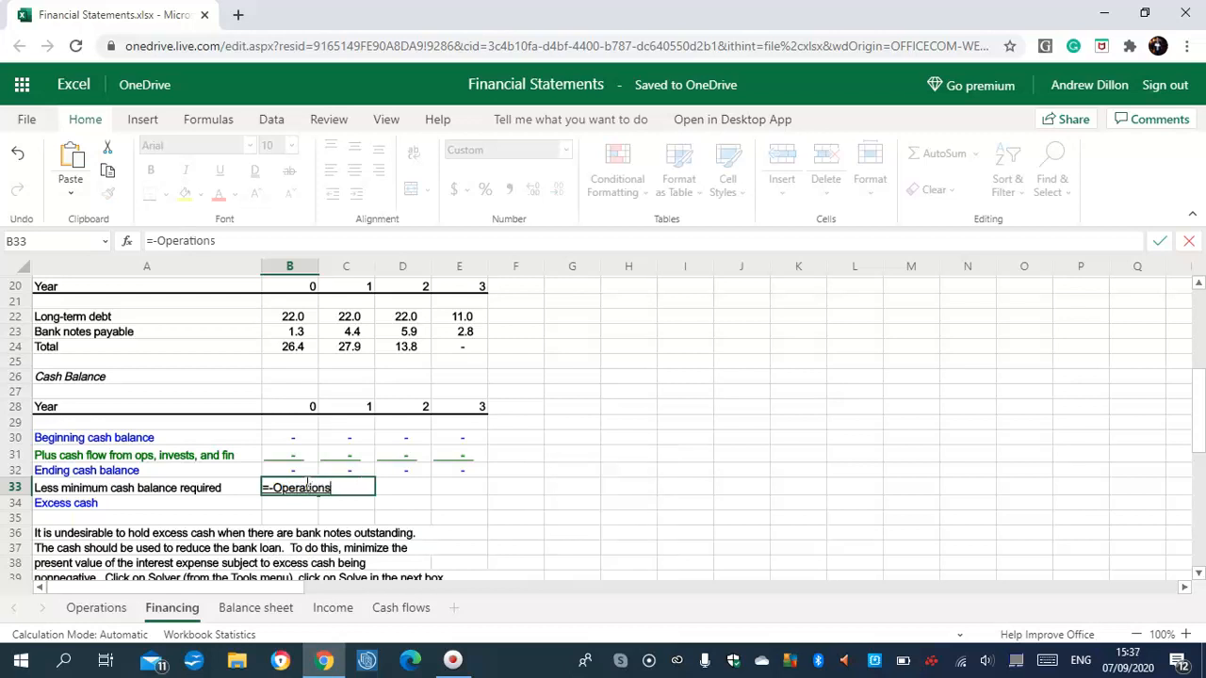
type("!")
key("Caps_Lock")
type("B27")
key("ctrl+Return")
key("Caps_Lock")
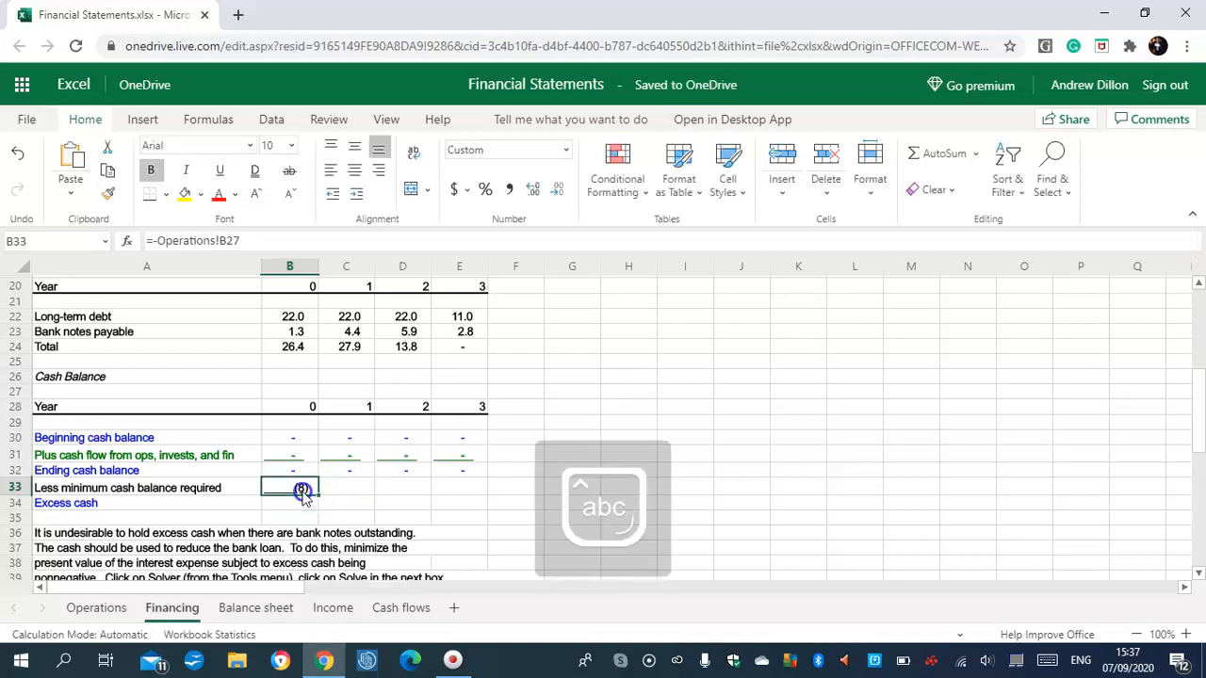
left_click_drag(315, 493, 465, 491)
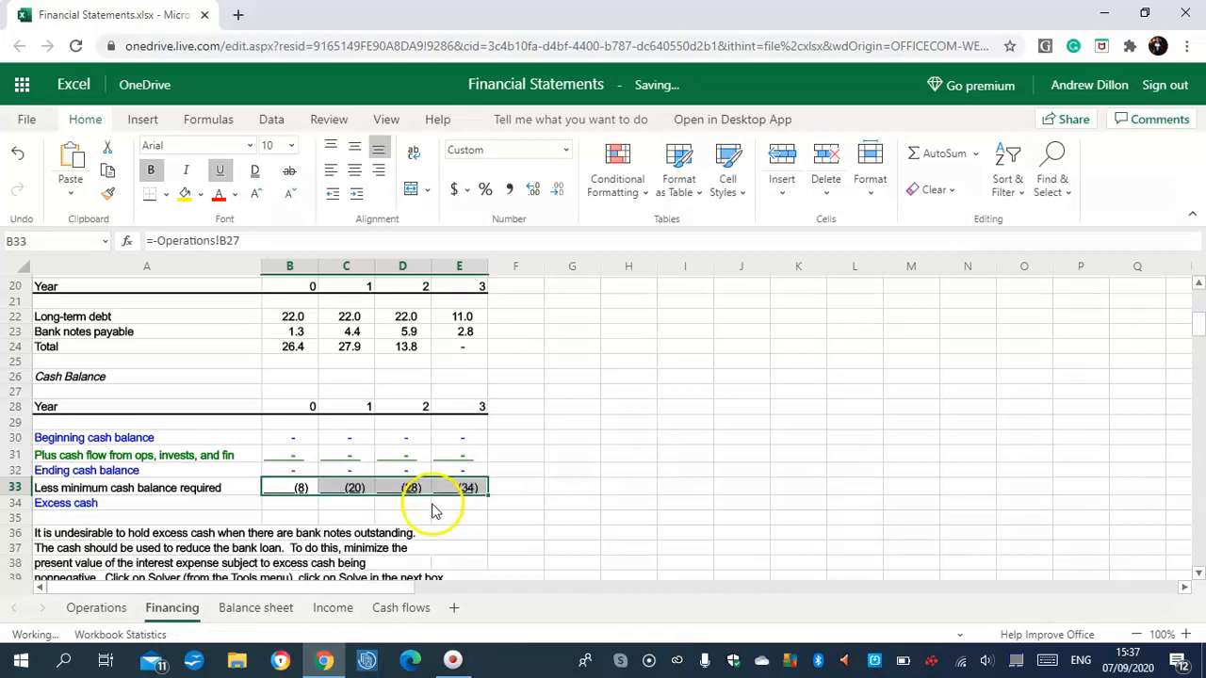
Calculate excess cash with =B32+B33 in B34 and fill the formula across to E34
key("Caps_Lock")
left_click(297, 504)
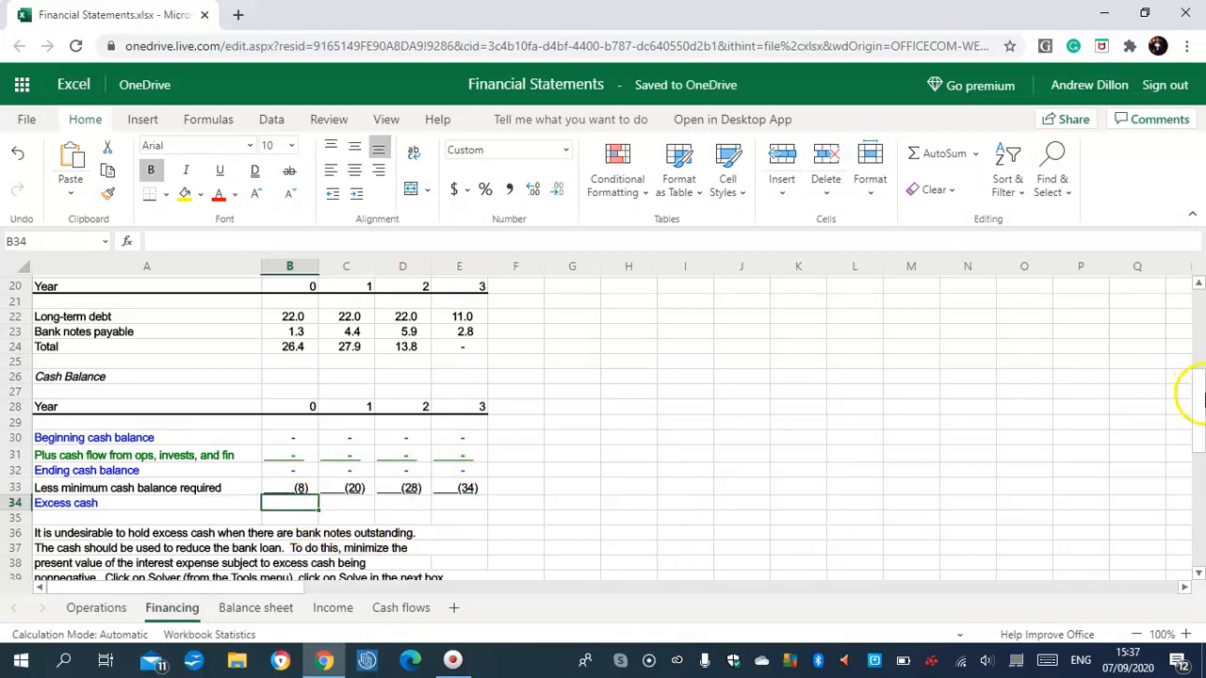
scroll(1189, 395, "down", 3)
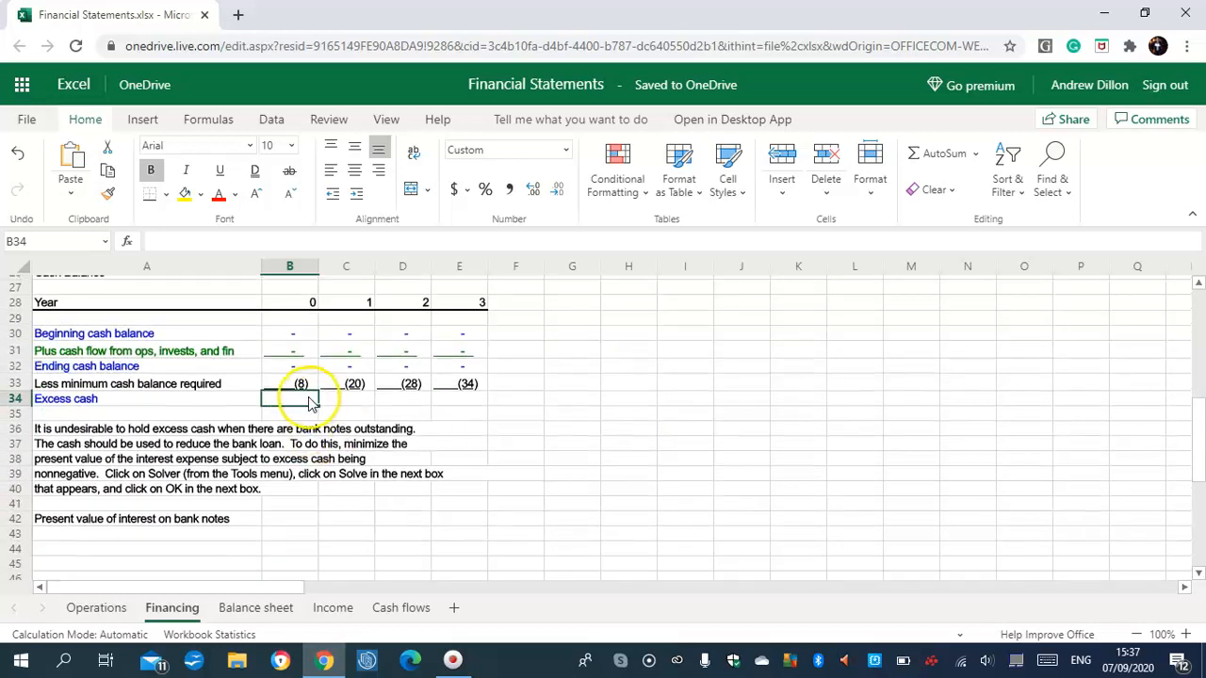
type("=")
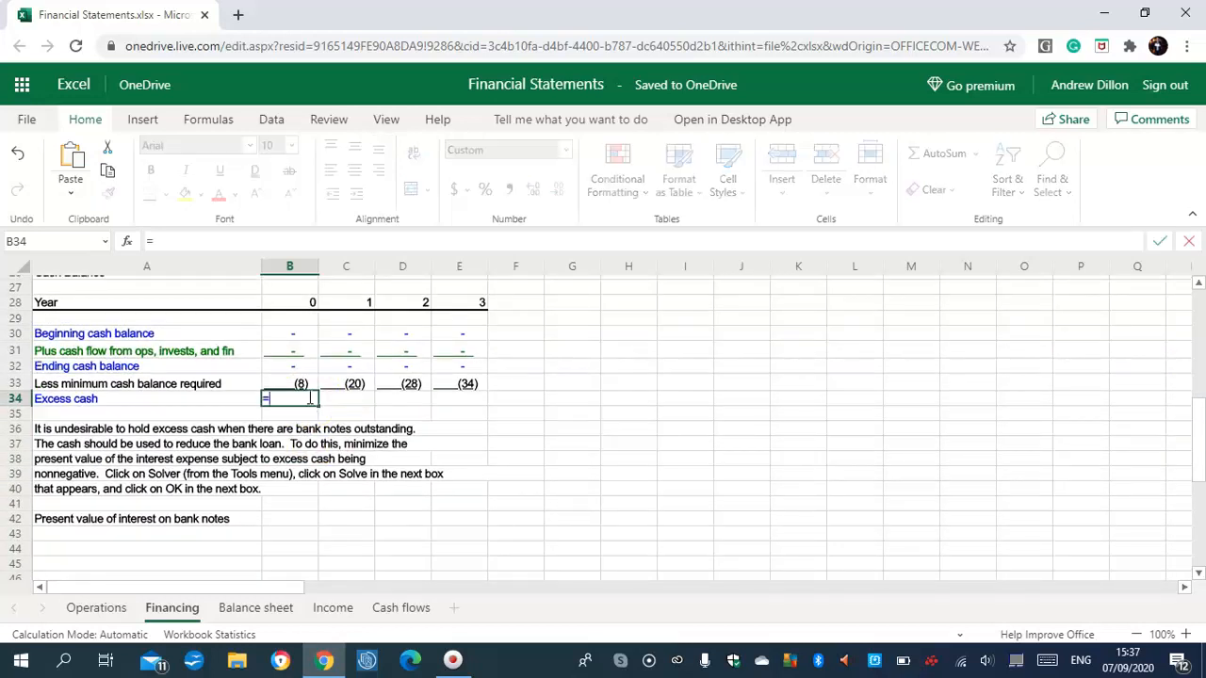
type("B32+B33")
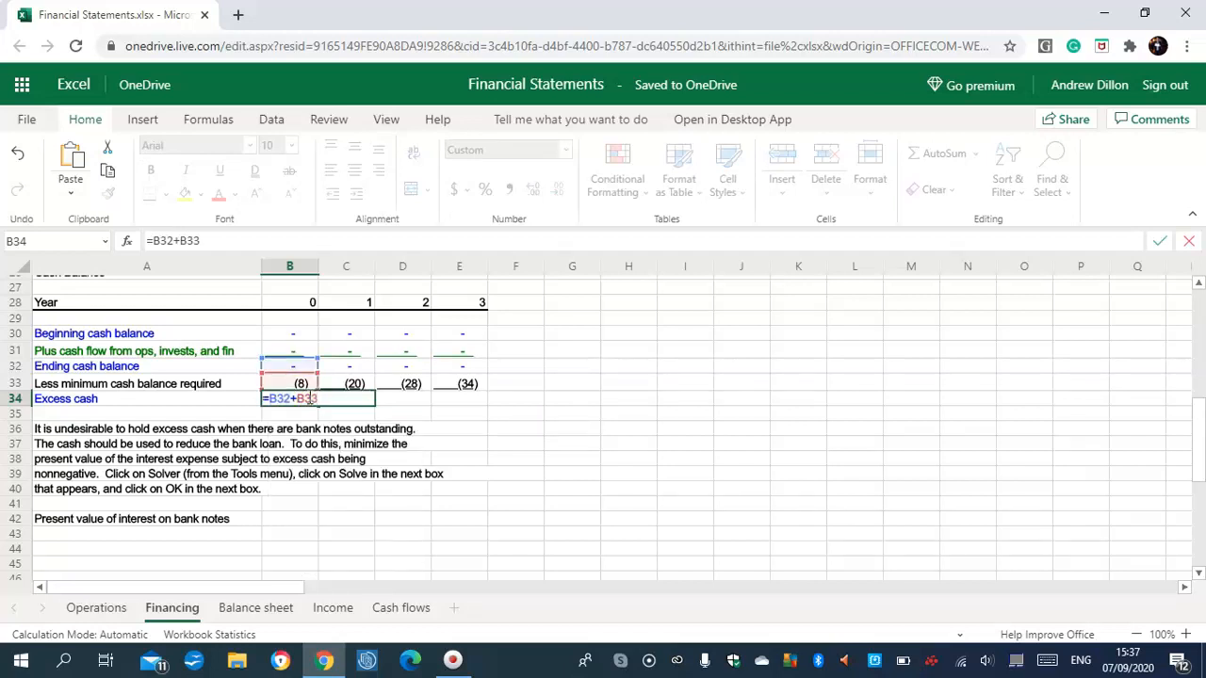
key("Return")
left_click(314, 400)
left_click_drag(313, 399, 469, 415)
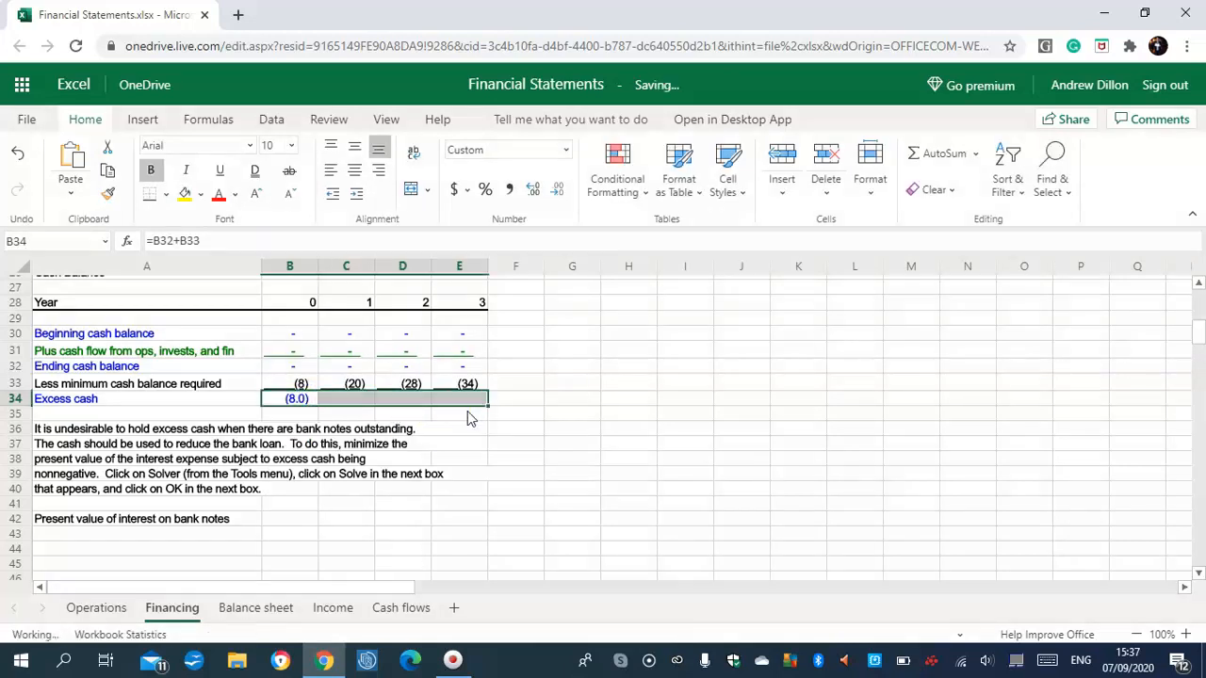
left_click(296, 401)
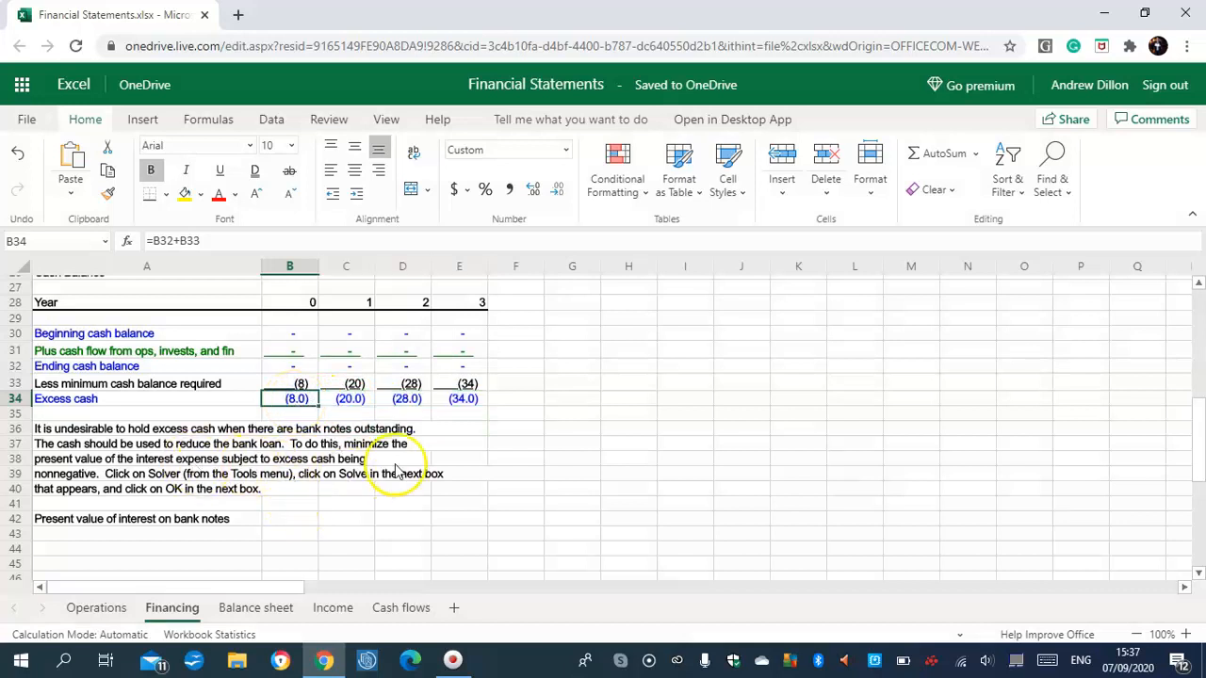
left_click(536, 445)
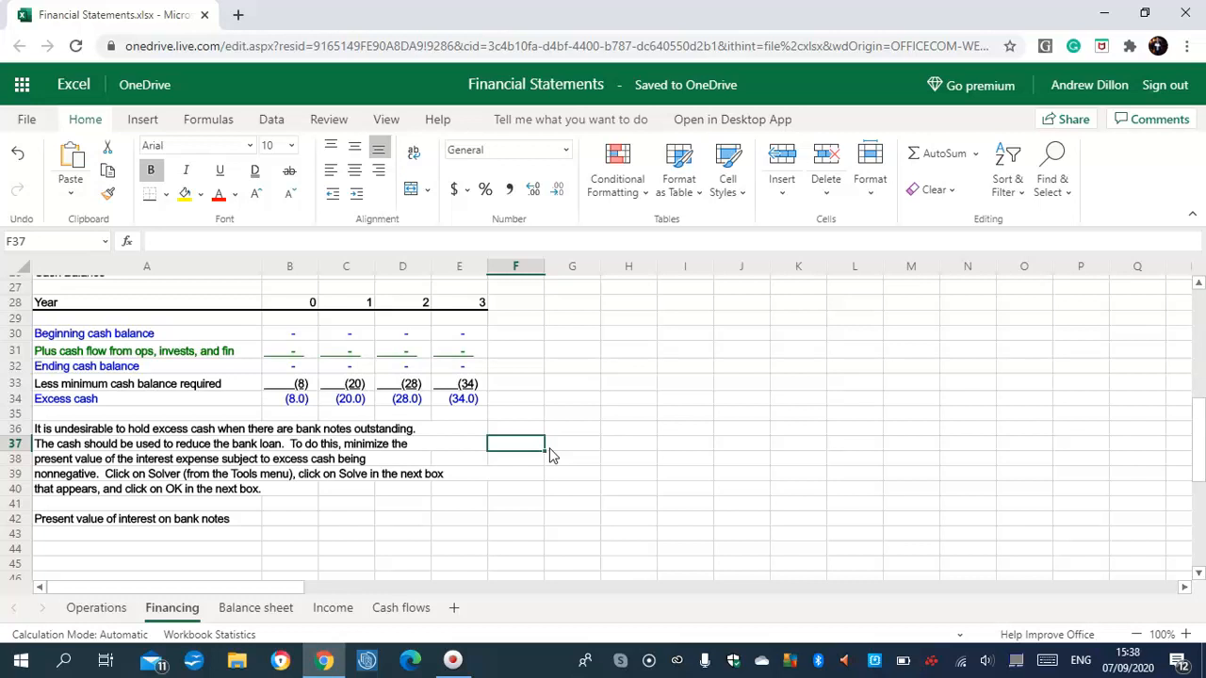
Calculate the present value of interest on bank notes in B42 with =NPV(B5,C23:E23)
left_click(314, 521)
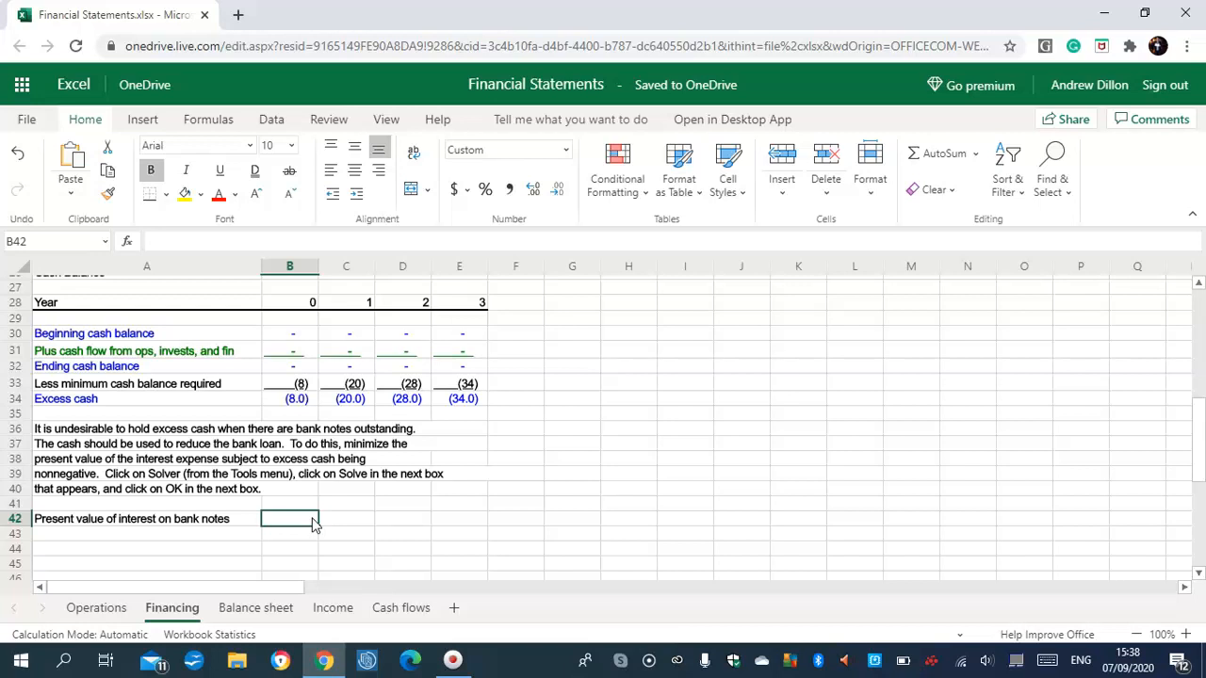
type("=")
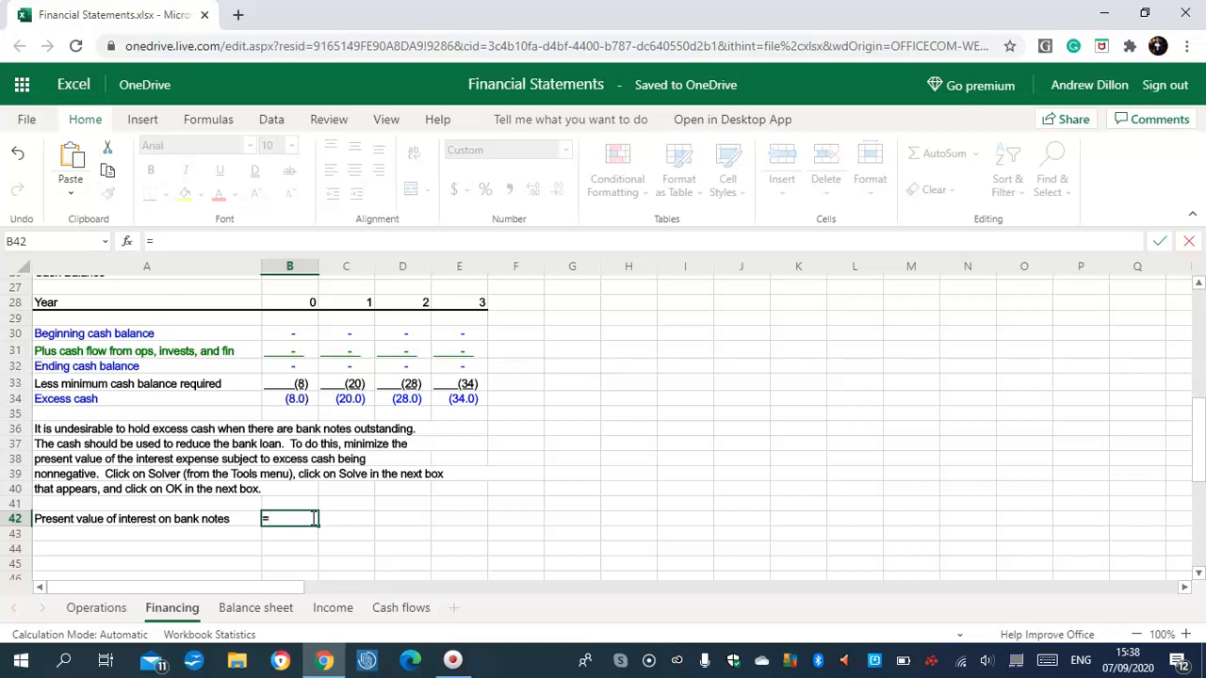
type("NP")
key("Down")
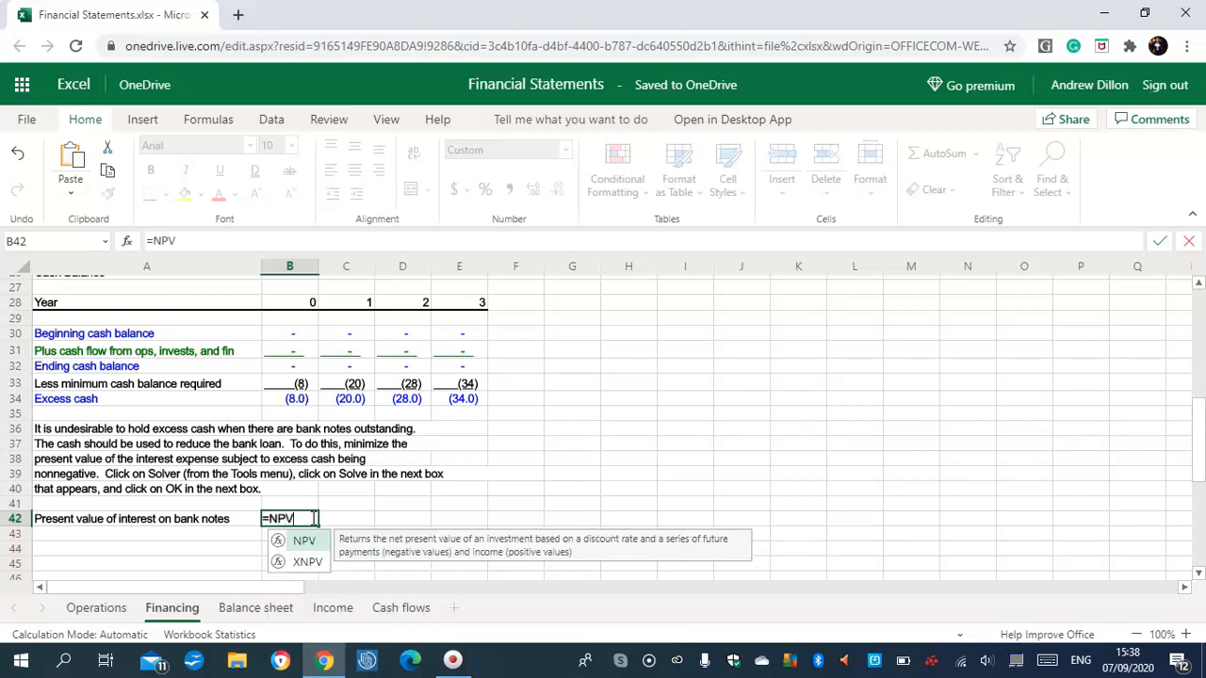
key("Tab")
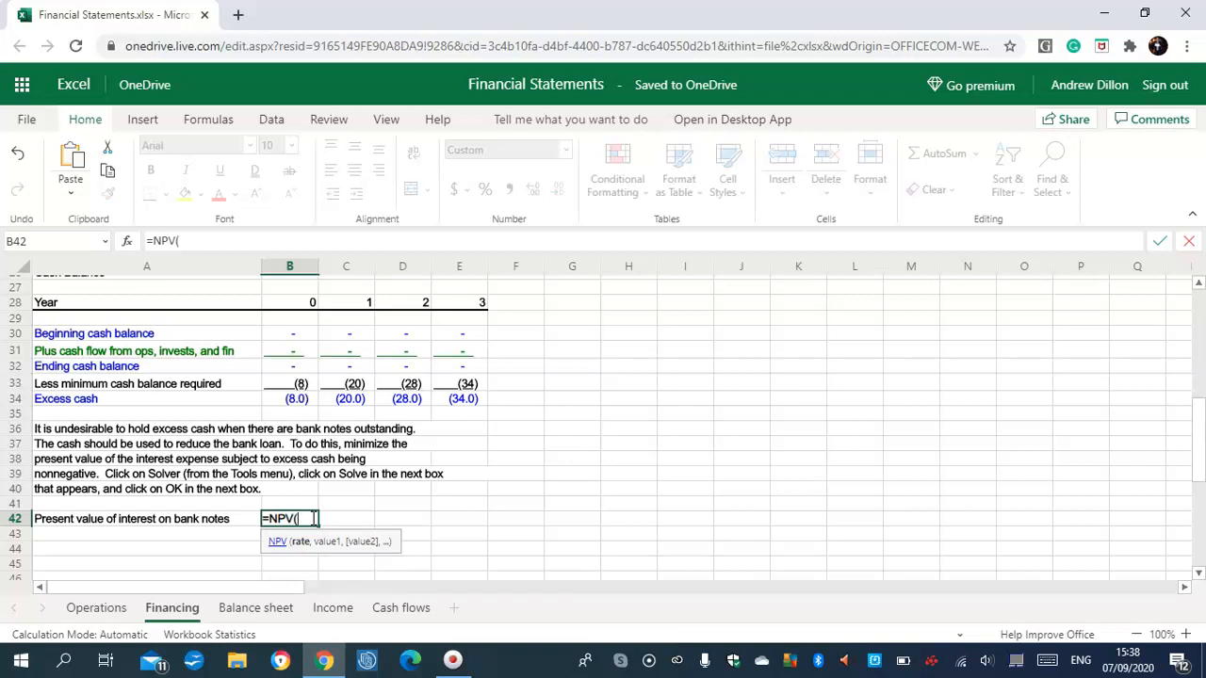
type("B")
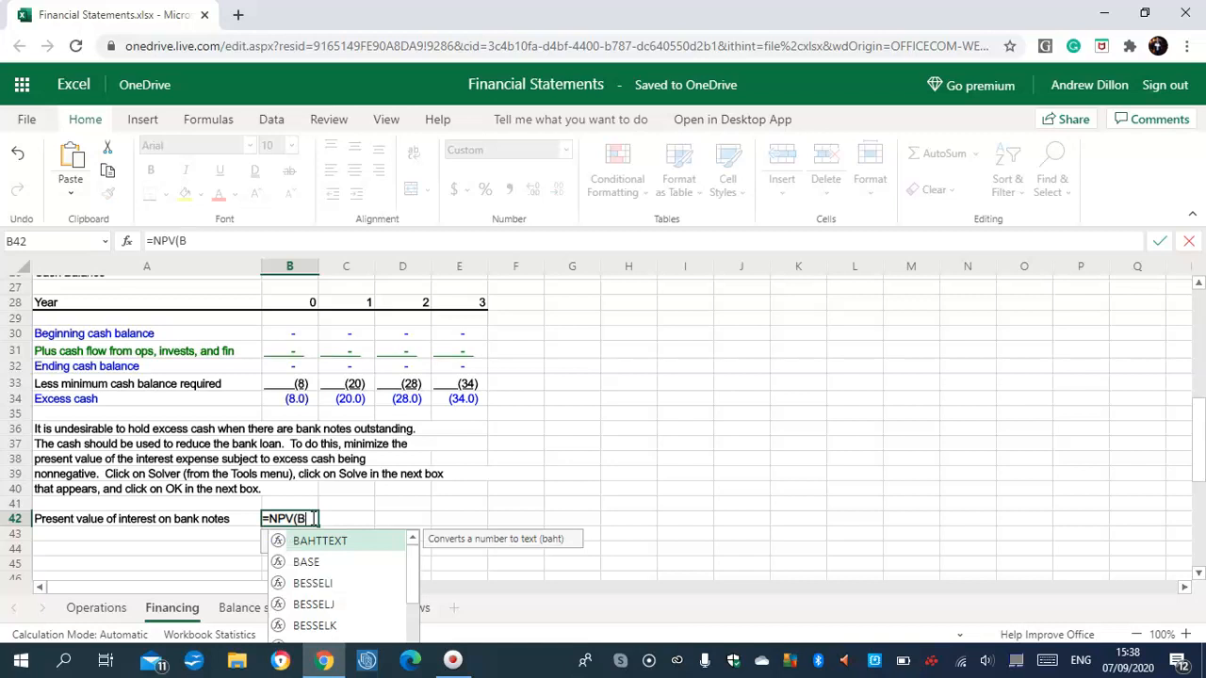
type("5,")
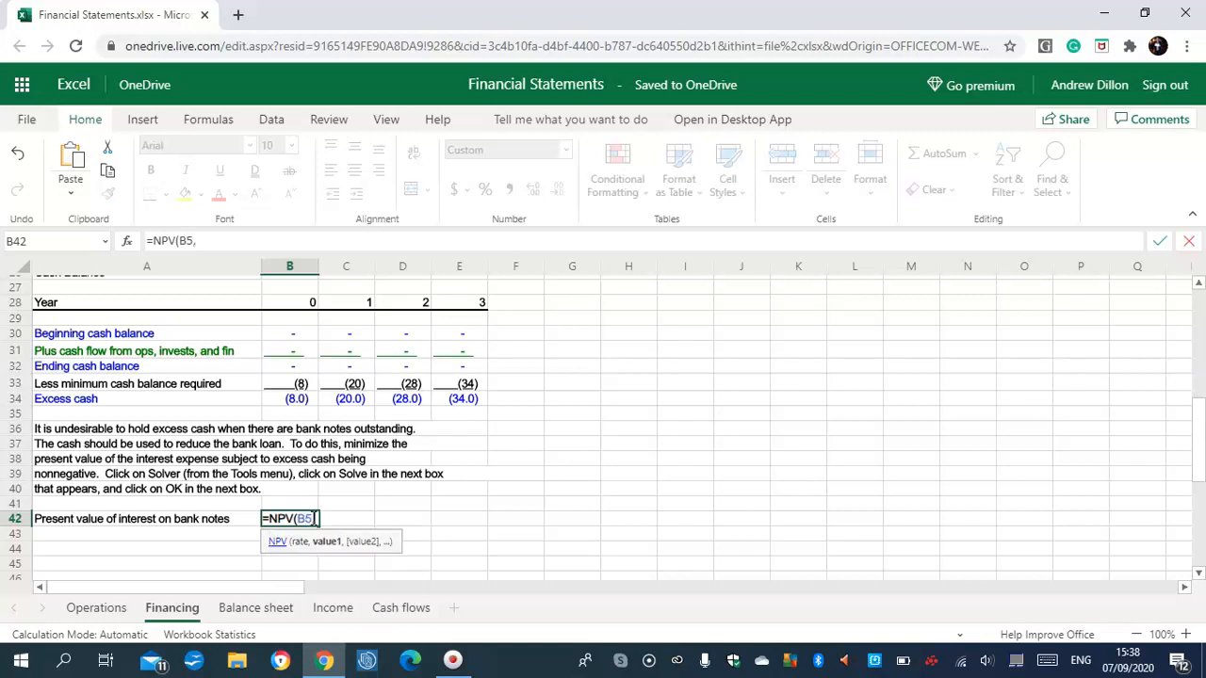
type("C23:E23)")
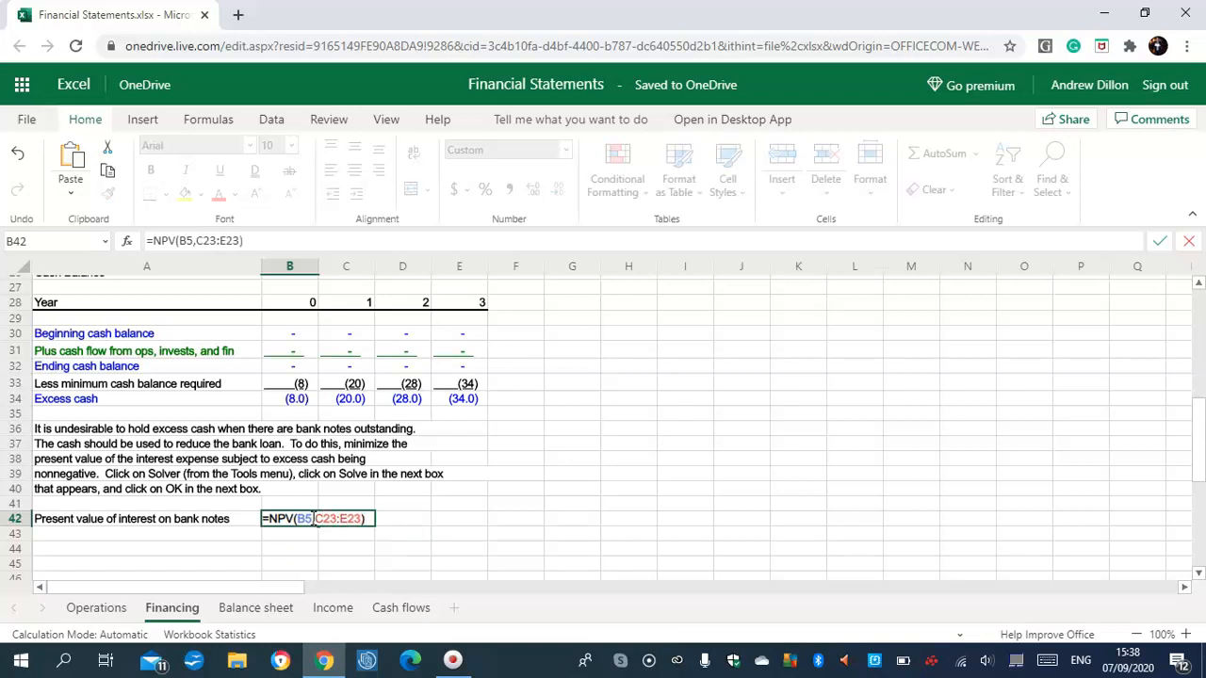
key("Return")
left_click(305, 518)
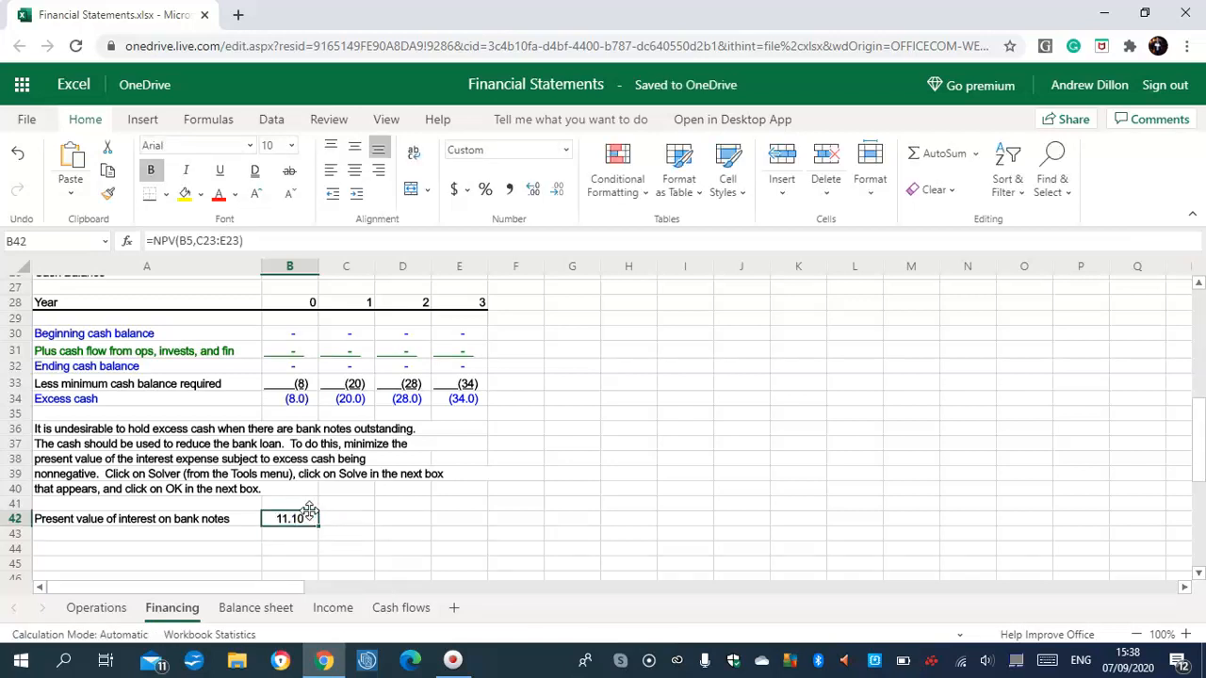
On the Balance sheet worksheet, link Cash with =Financing!B32 in B6 and fill the formula across to E6
left_click(253, 610)
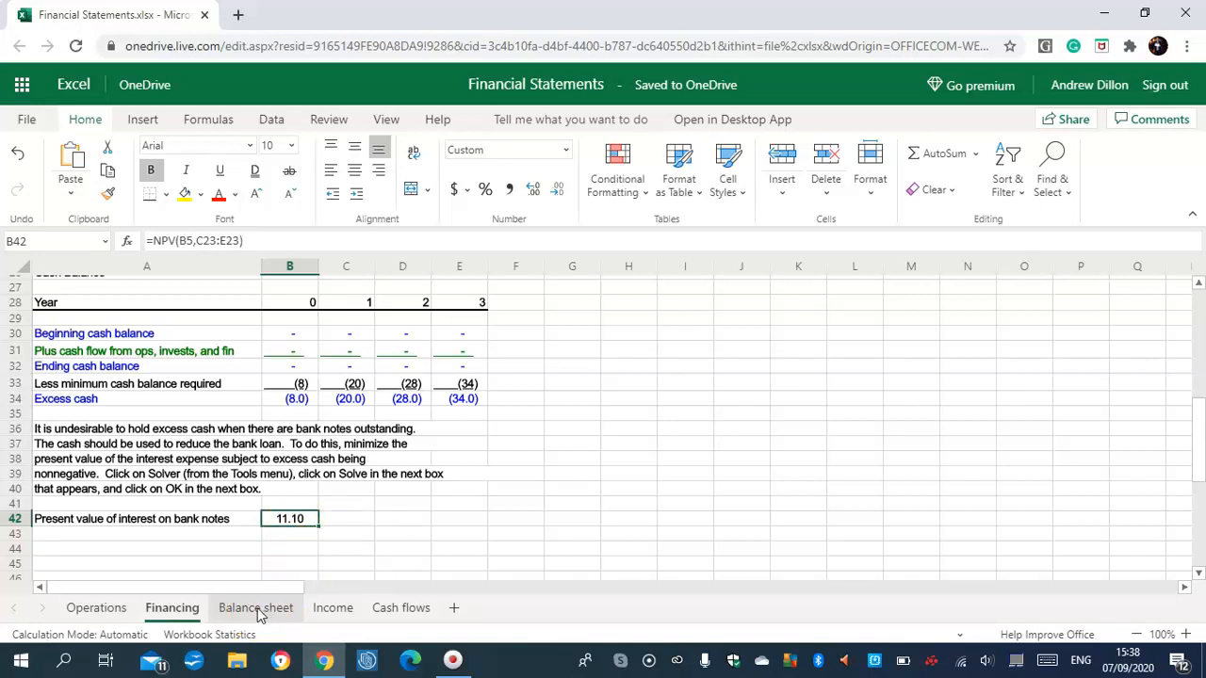
left_click(255, 612)
left_click(193, 354)
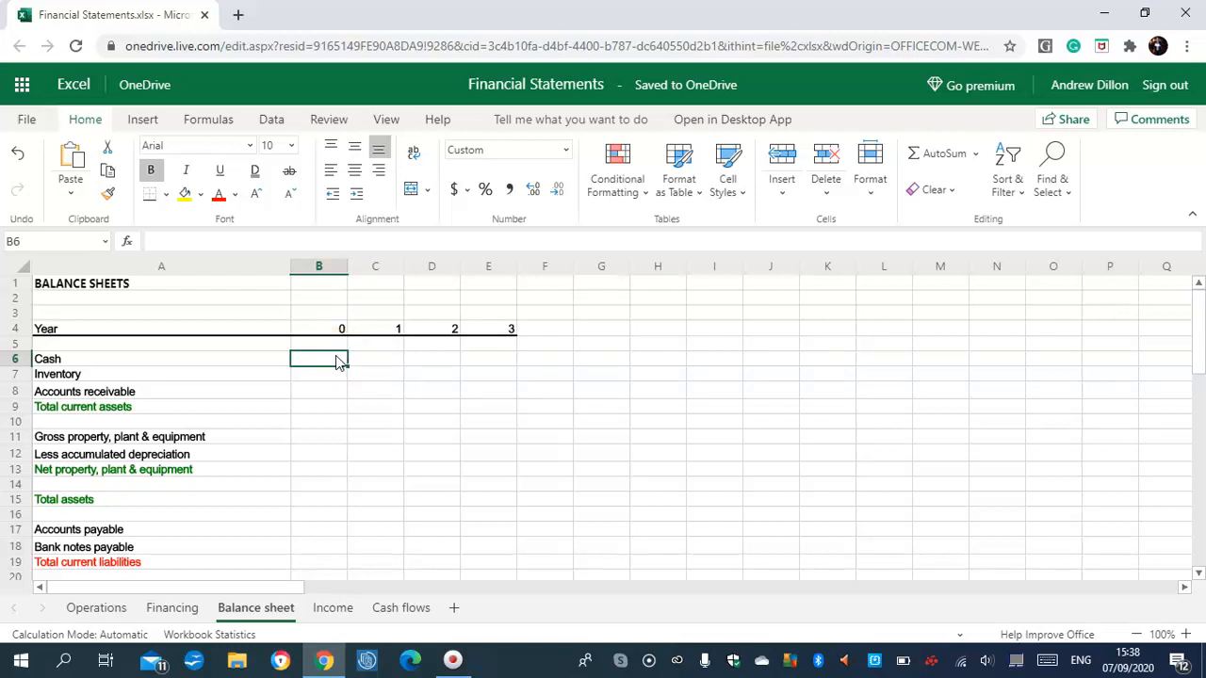
type("=")
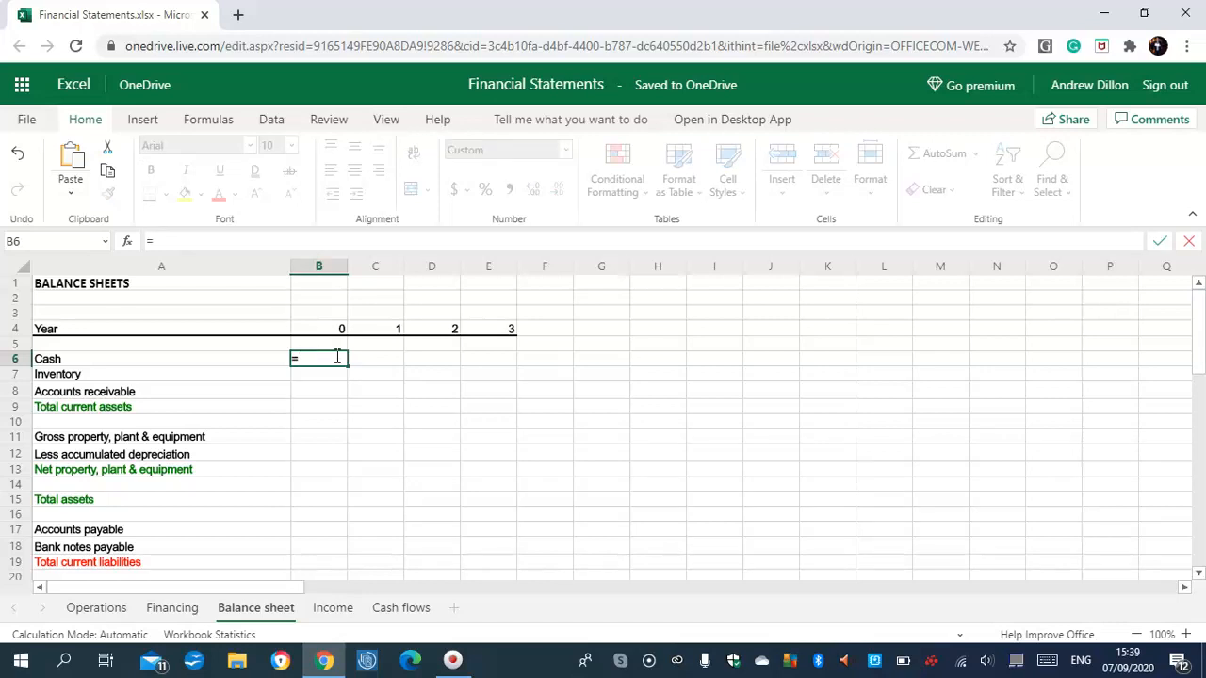
type("F")
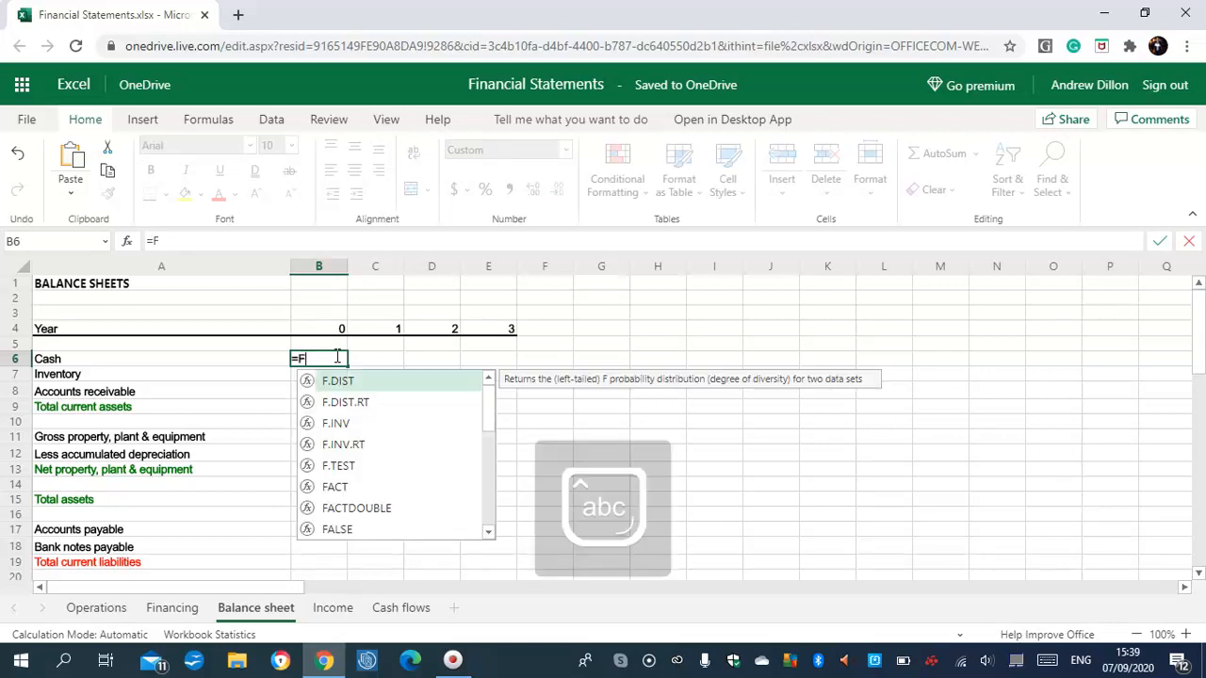
type("inan")
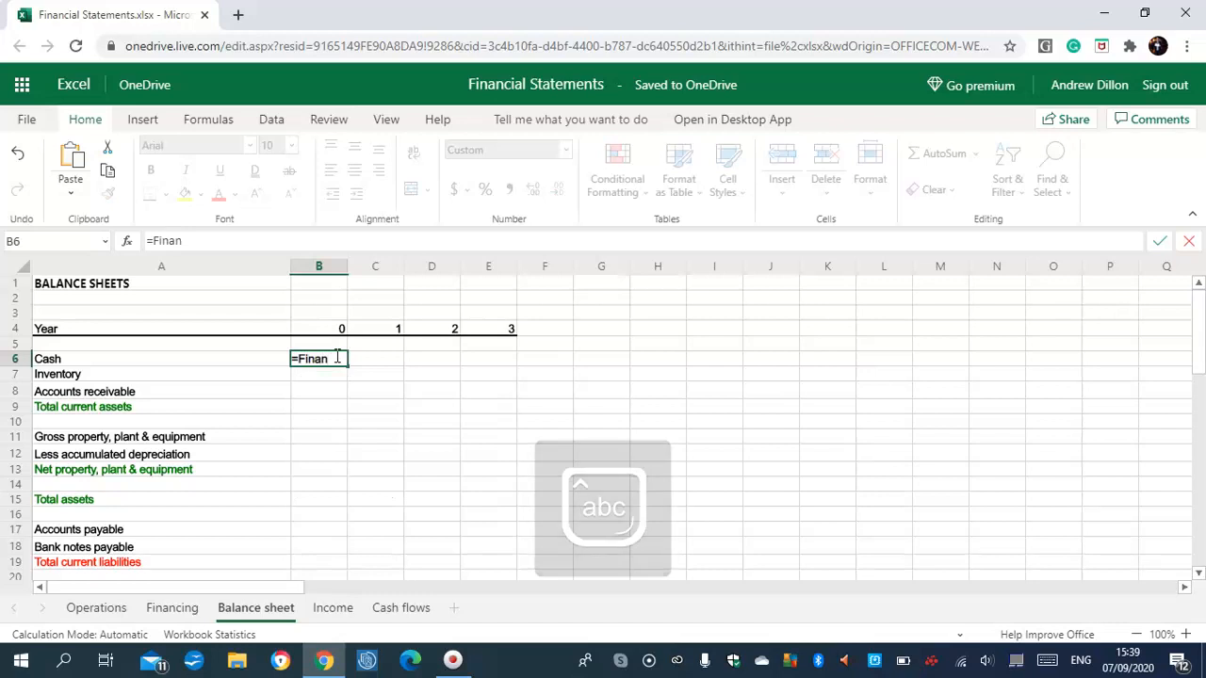
type("cing!")
key("Caps_Lock")
type("B32")
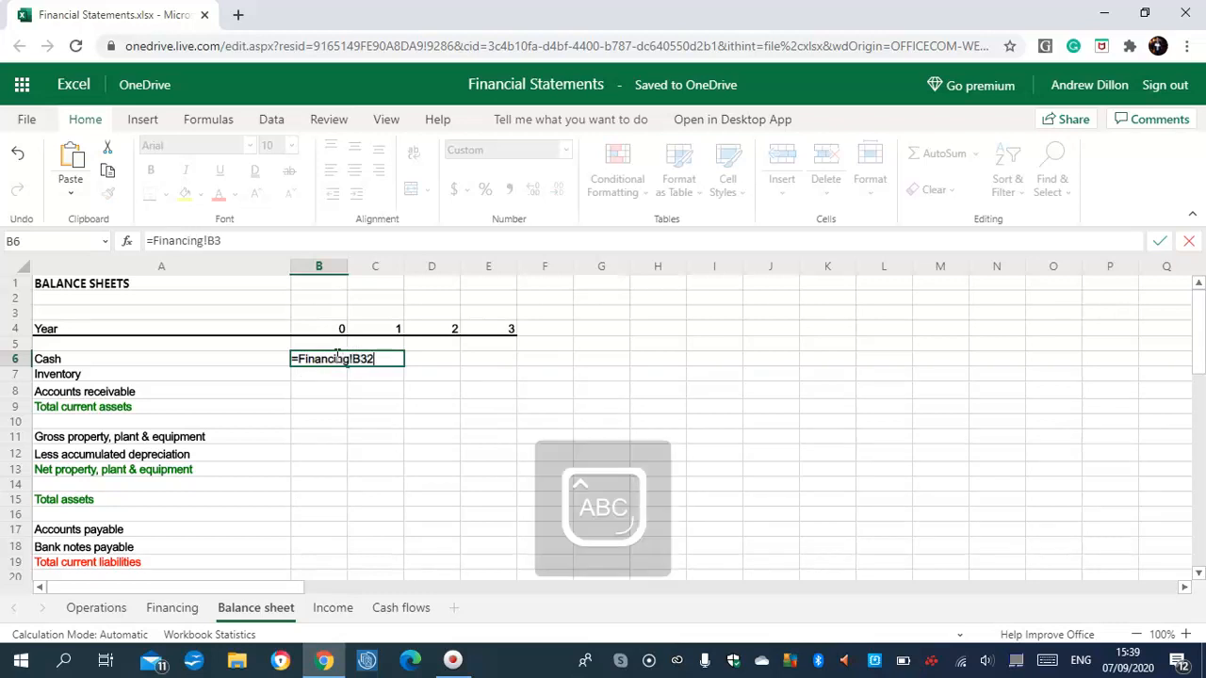
key("Return")
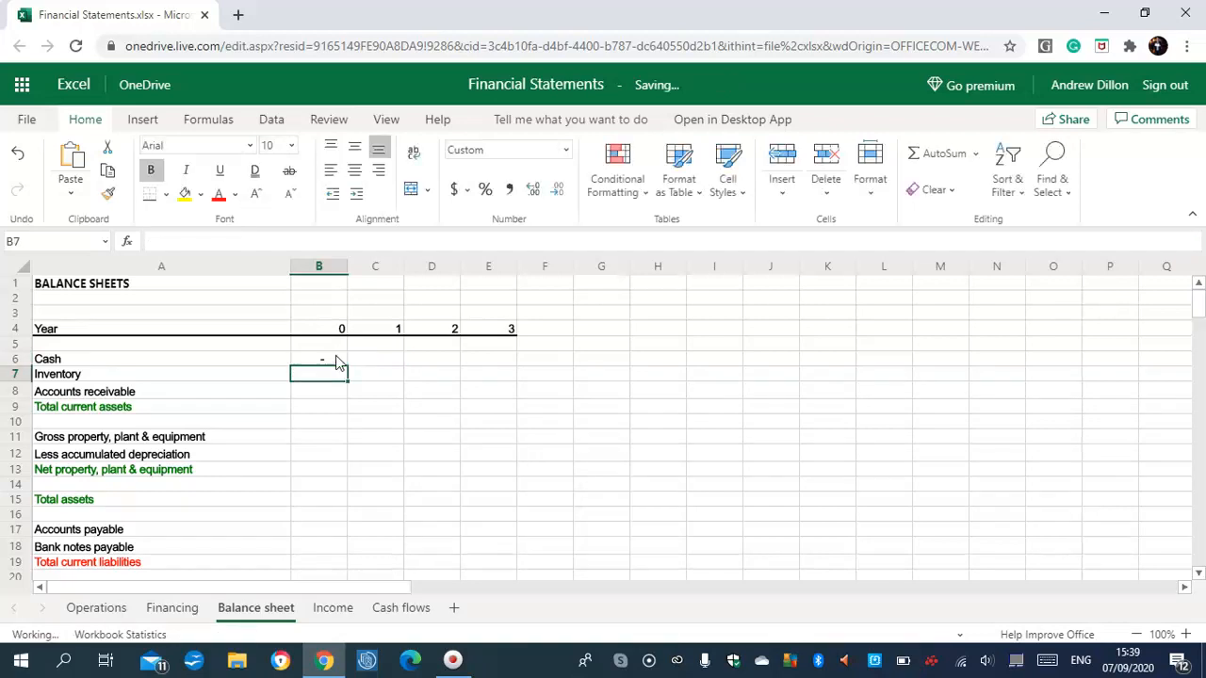
left_click(336, 362)
left_click_drag(337, 366, 482, 363)
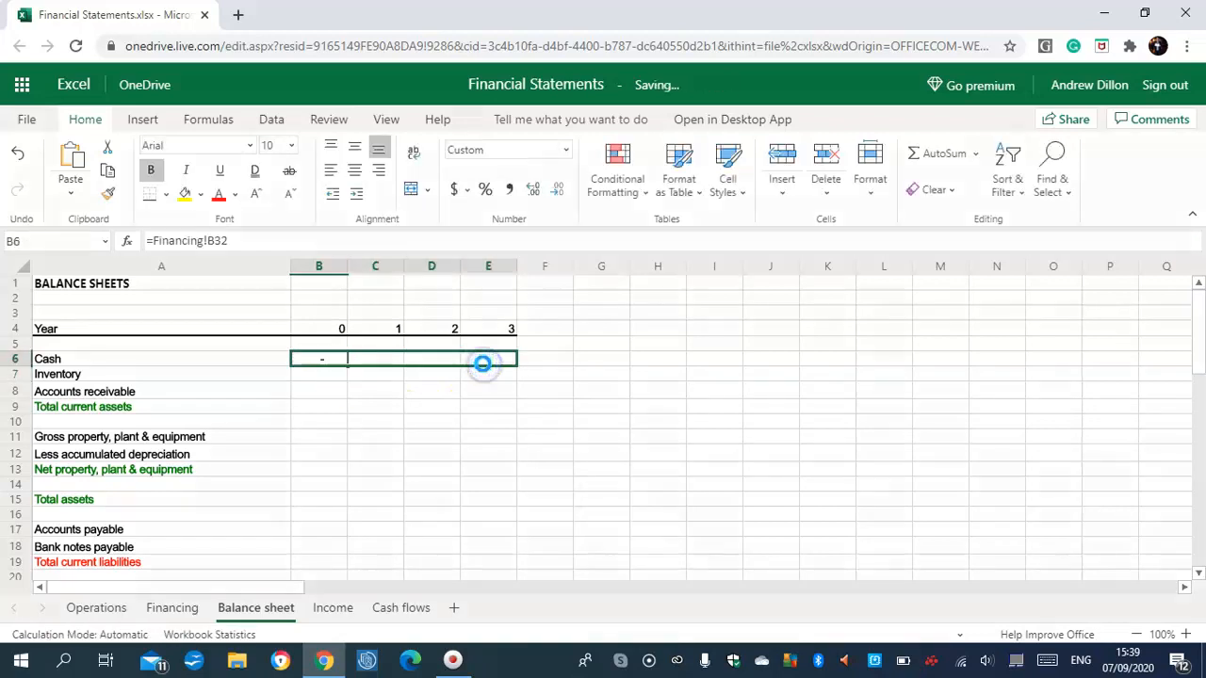
Link Inventory with =Operations!B26 in B7 and fill the formula across to E7
left_click(321, 373)
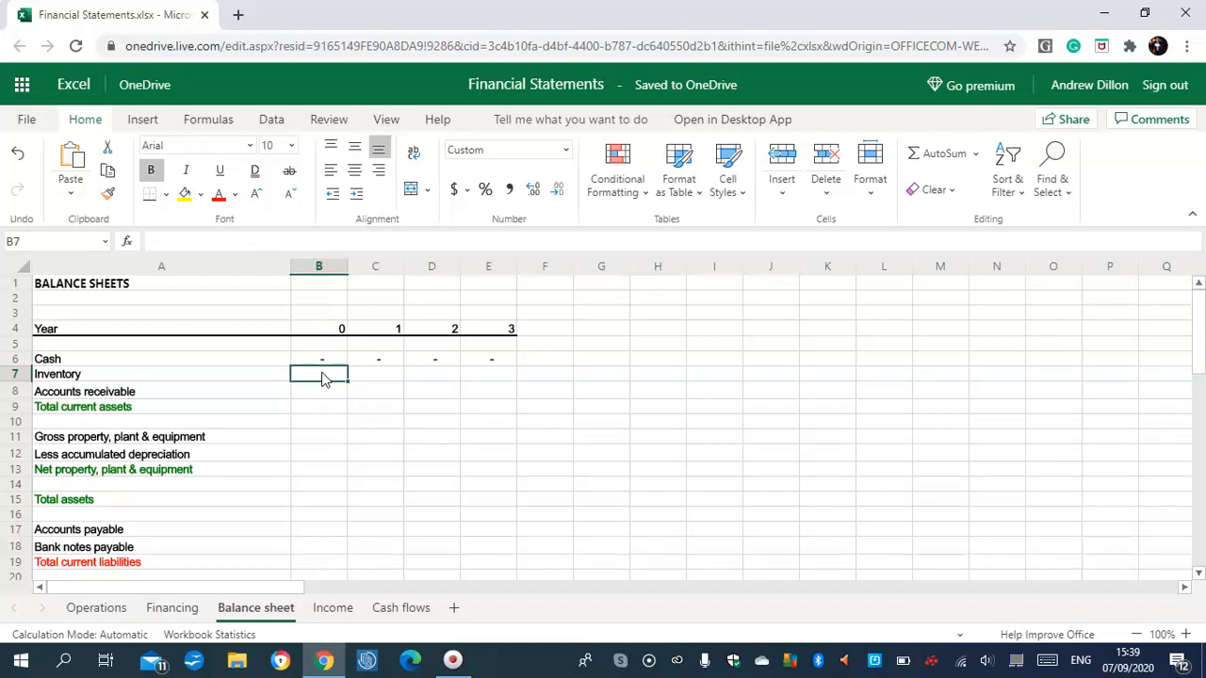
type("=O")
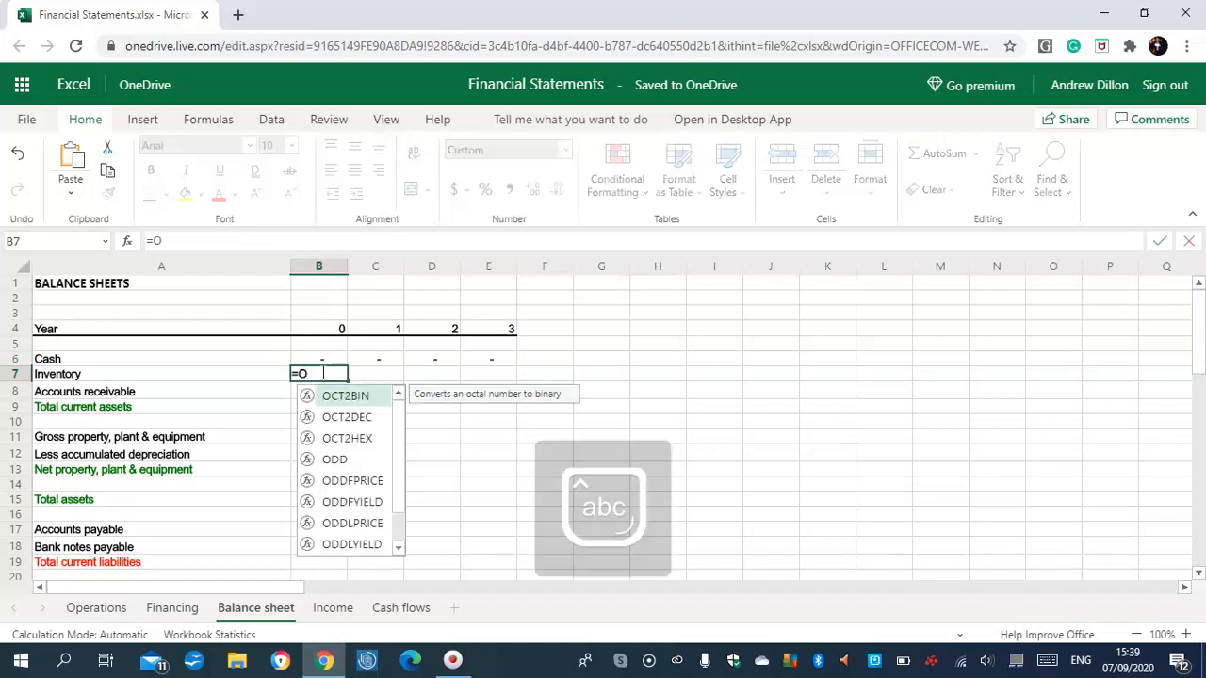
type("perat")
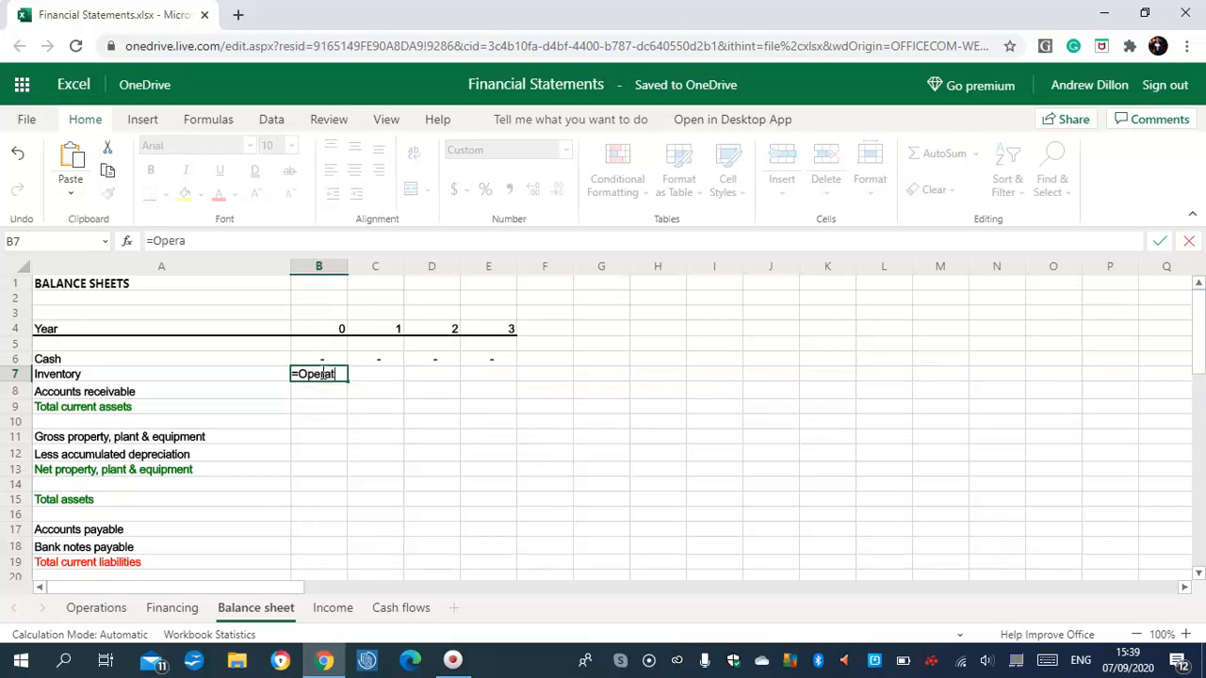
type("ions!")
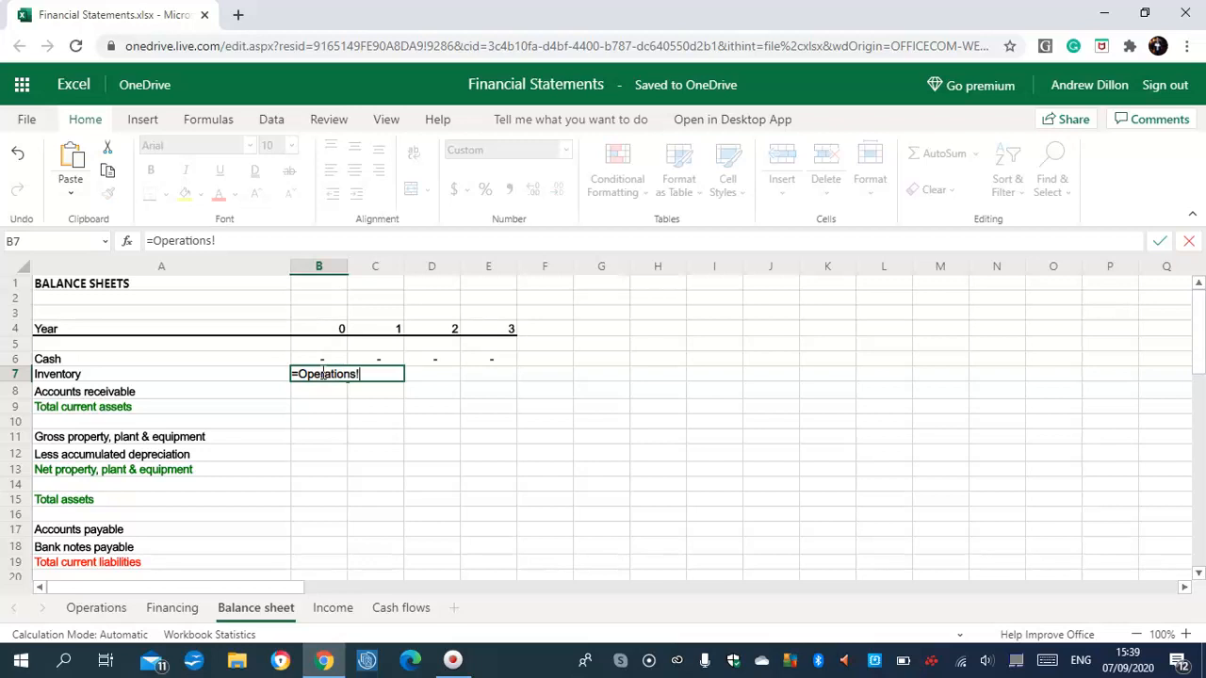
key("Caps_Lock")
type("B2")
type("0")
key("Return")
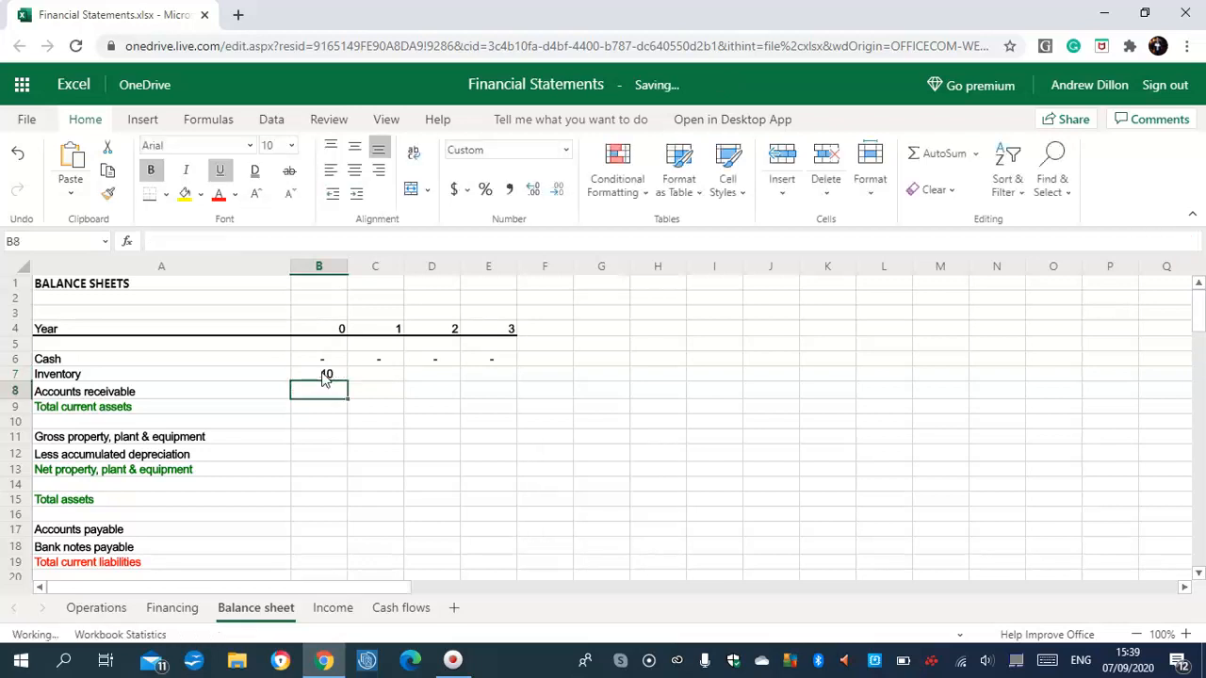
left_click(339, 377)
left_click_drag(349, 379, 493, 380)
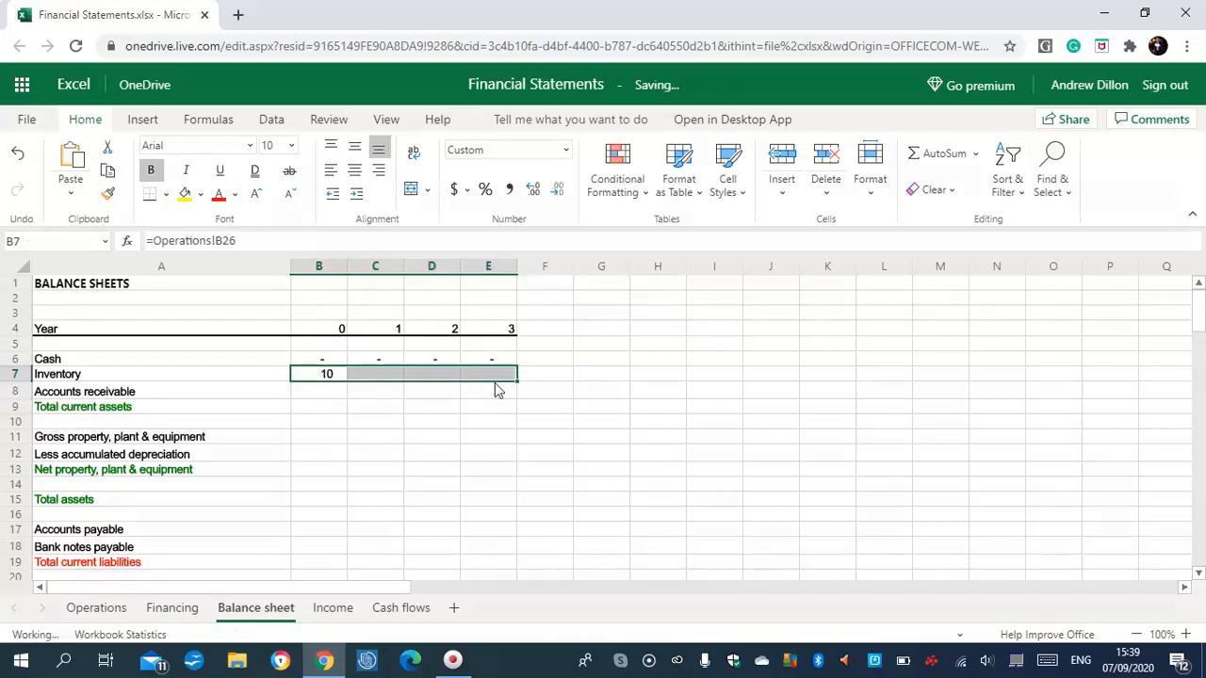
Link Accounts receivable with =Operations!B28 in B8 and fill the formula across to E8
left_click(314, 396)
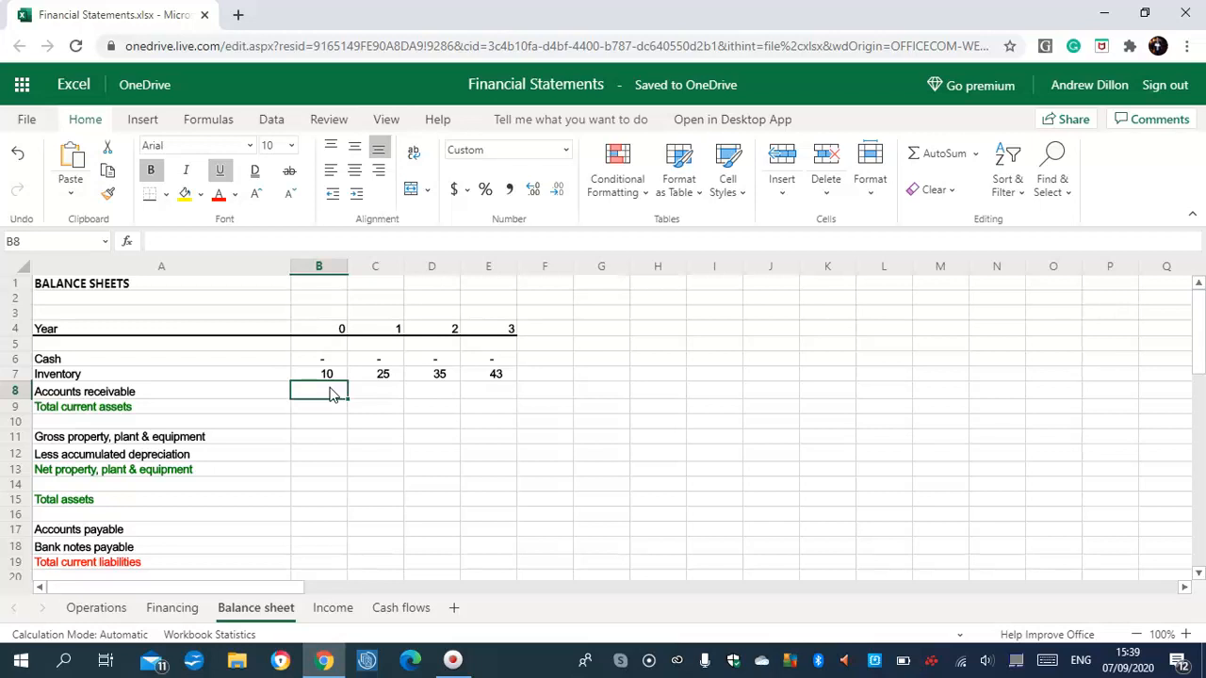
type("=")
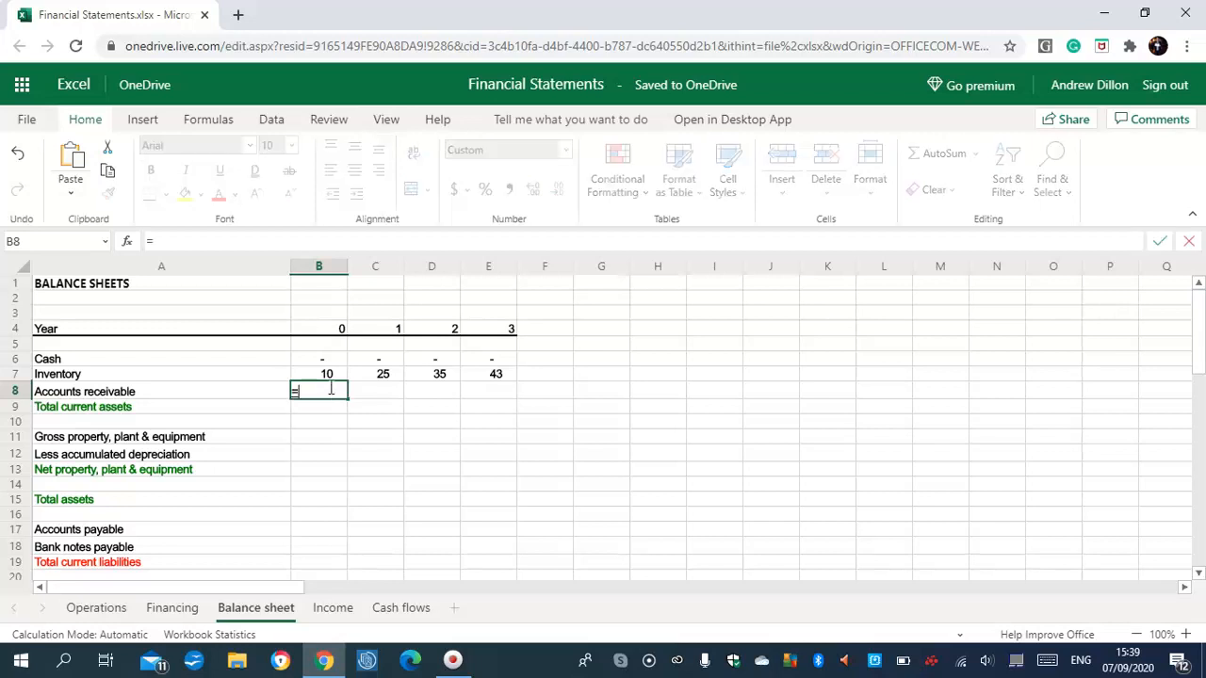
type("Oper")
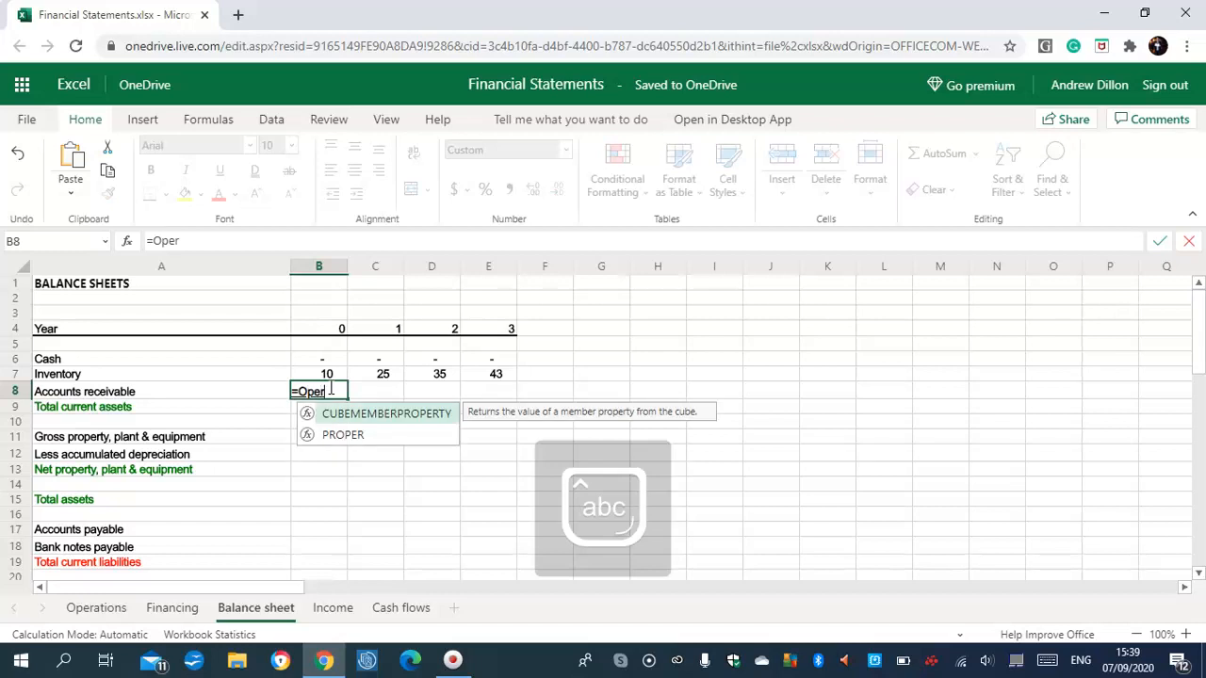
type("ations")
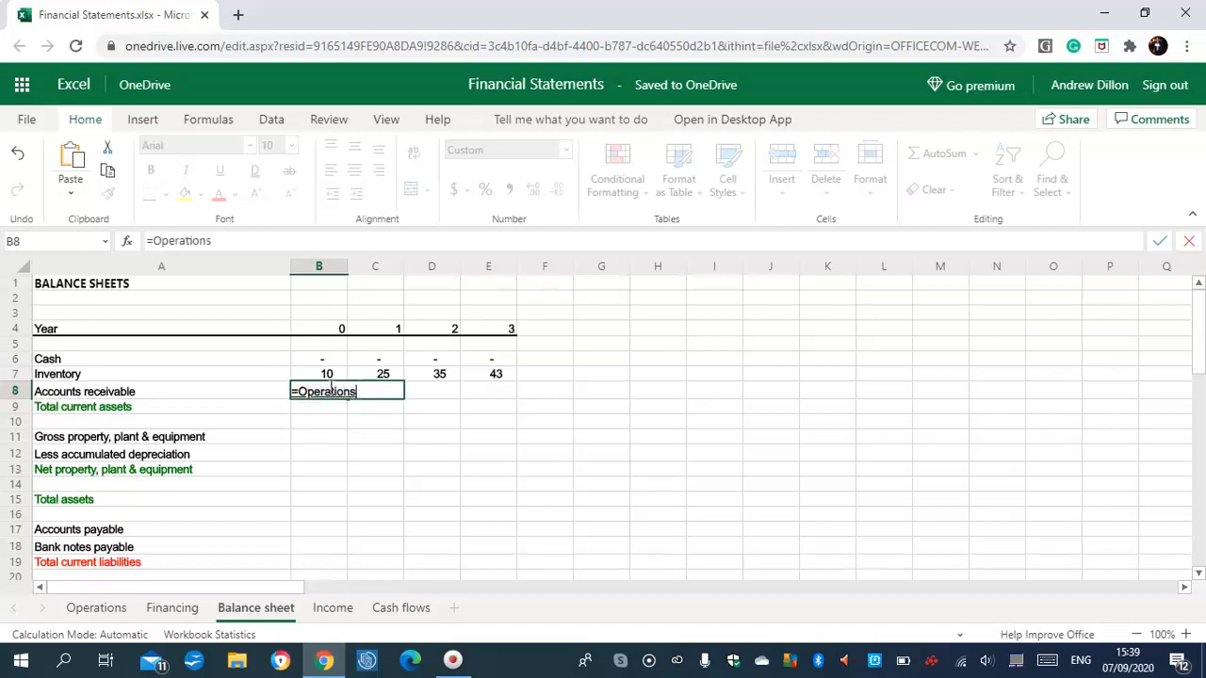
type("!")
key("Caps_Lock")
type("B28")
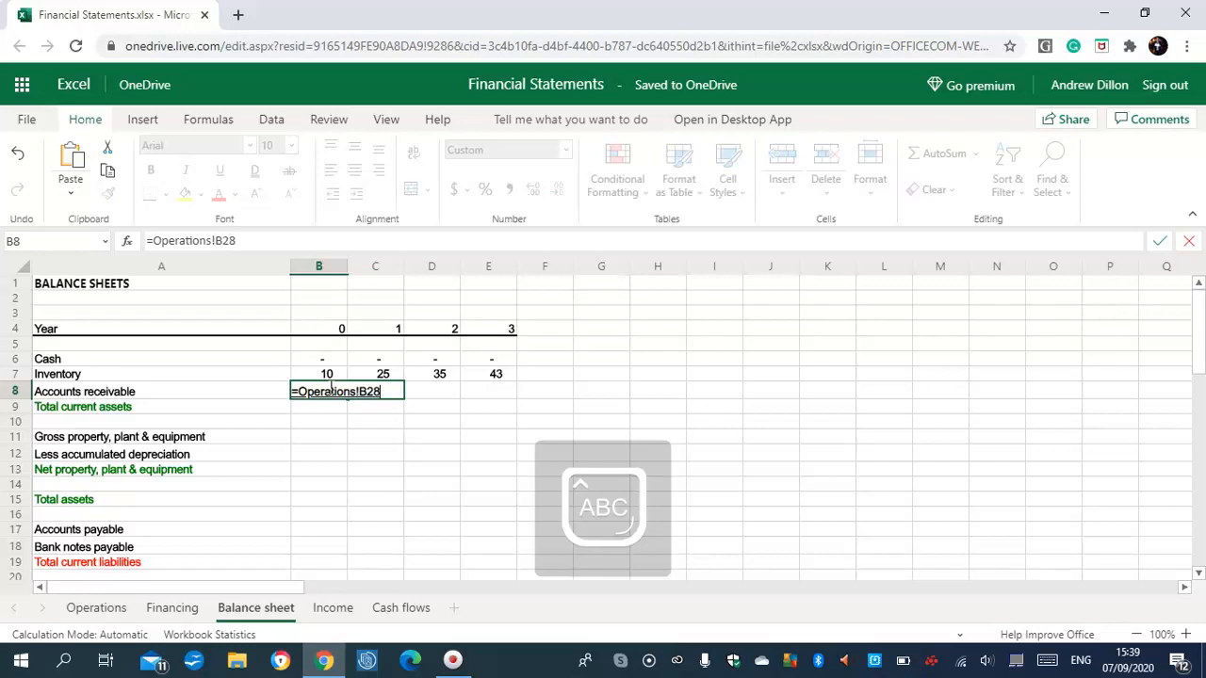
key("Return")
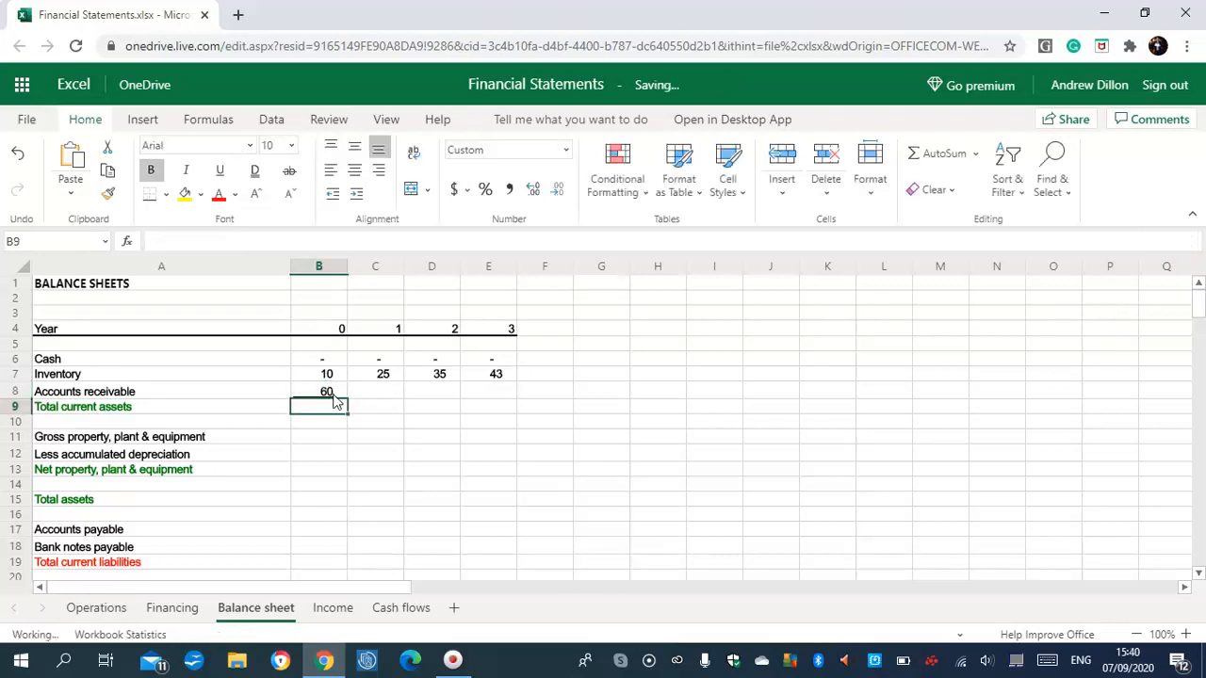
left_click(342, 396)
left_click_drag(347, 395, 473, 396)
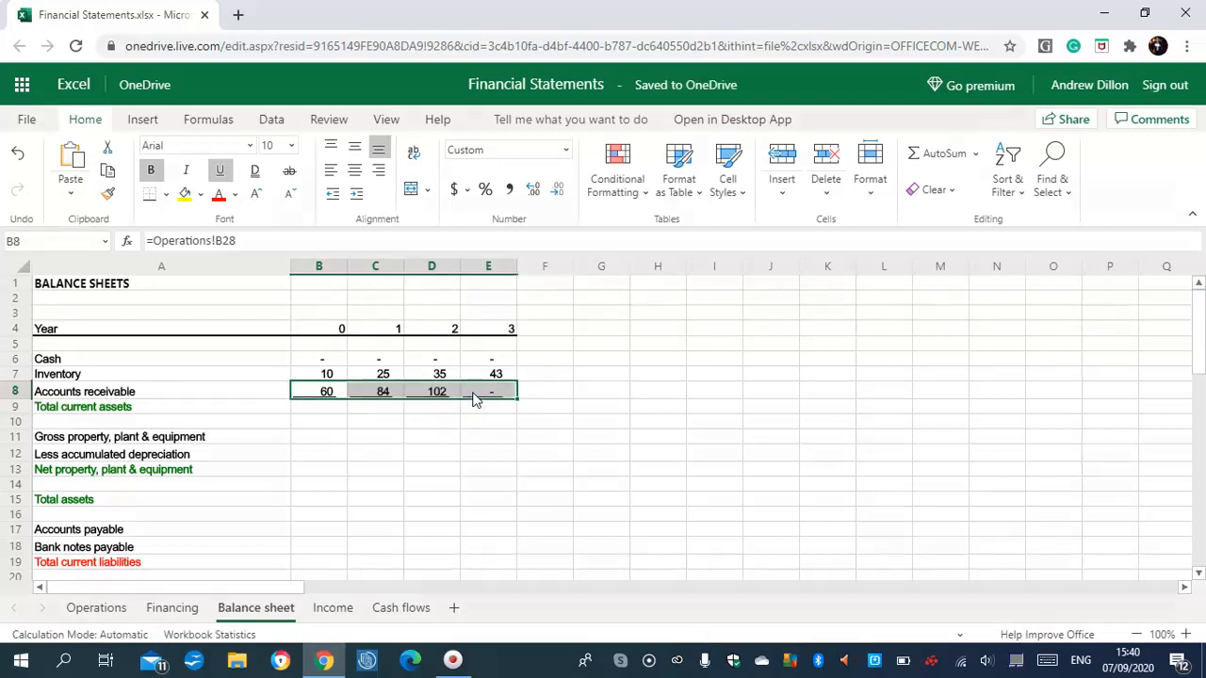
left_click(332, 392)
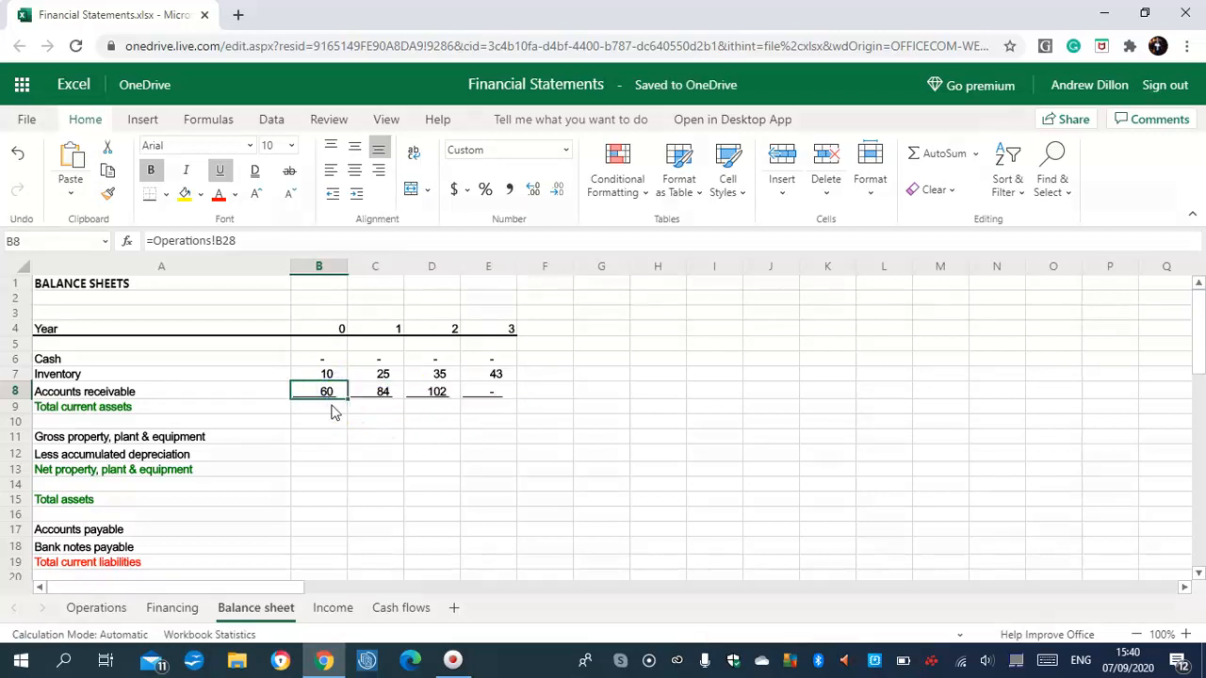
Calculate Total current assets with =SUM(B6:B8) in B9 and fill the formula across to E9
left_click(334, 410)
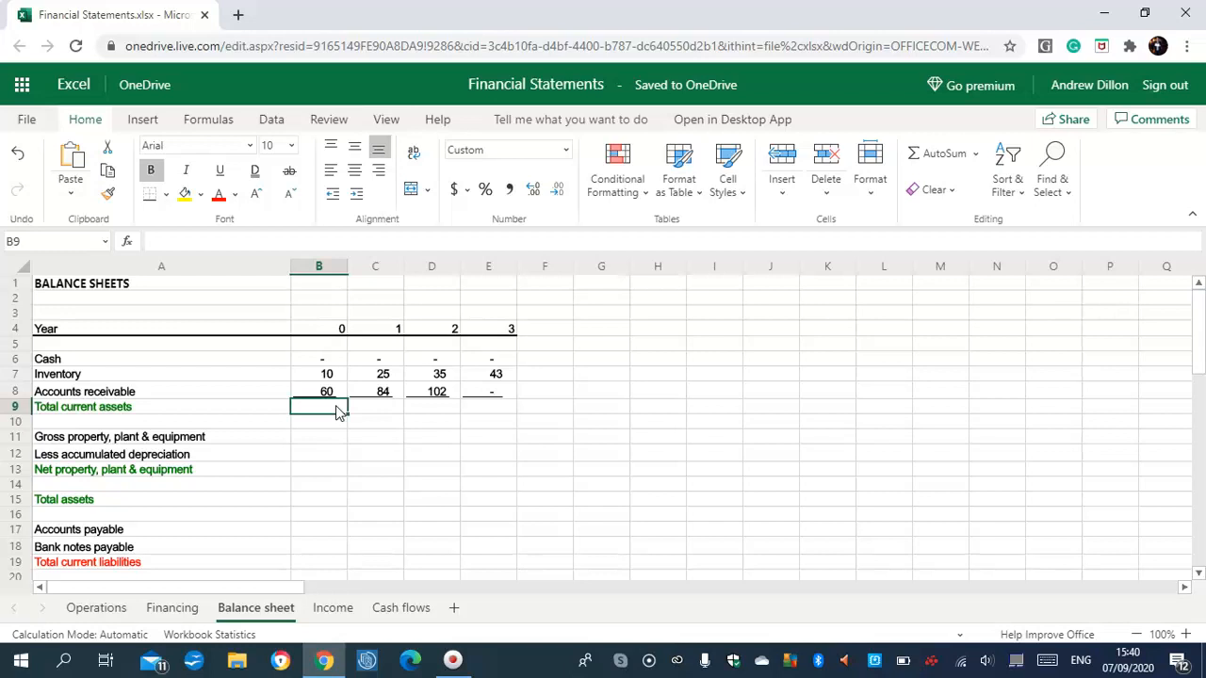
type("=SU")
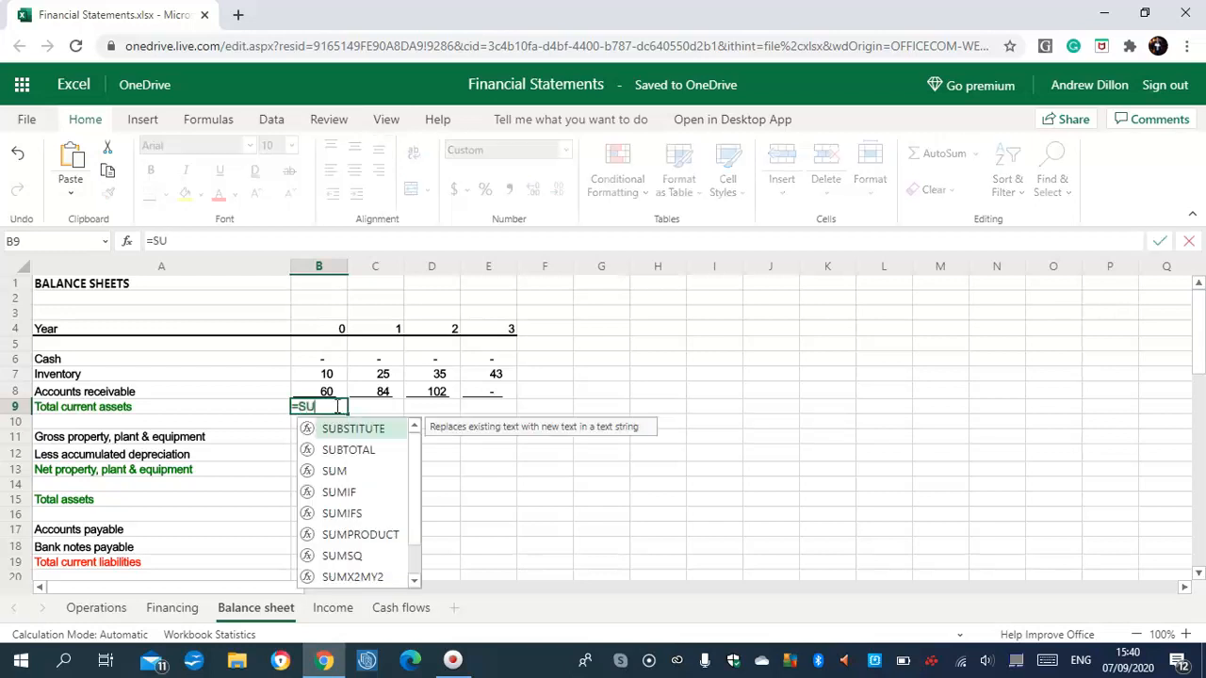
type("M(")
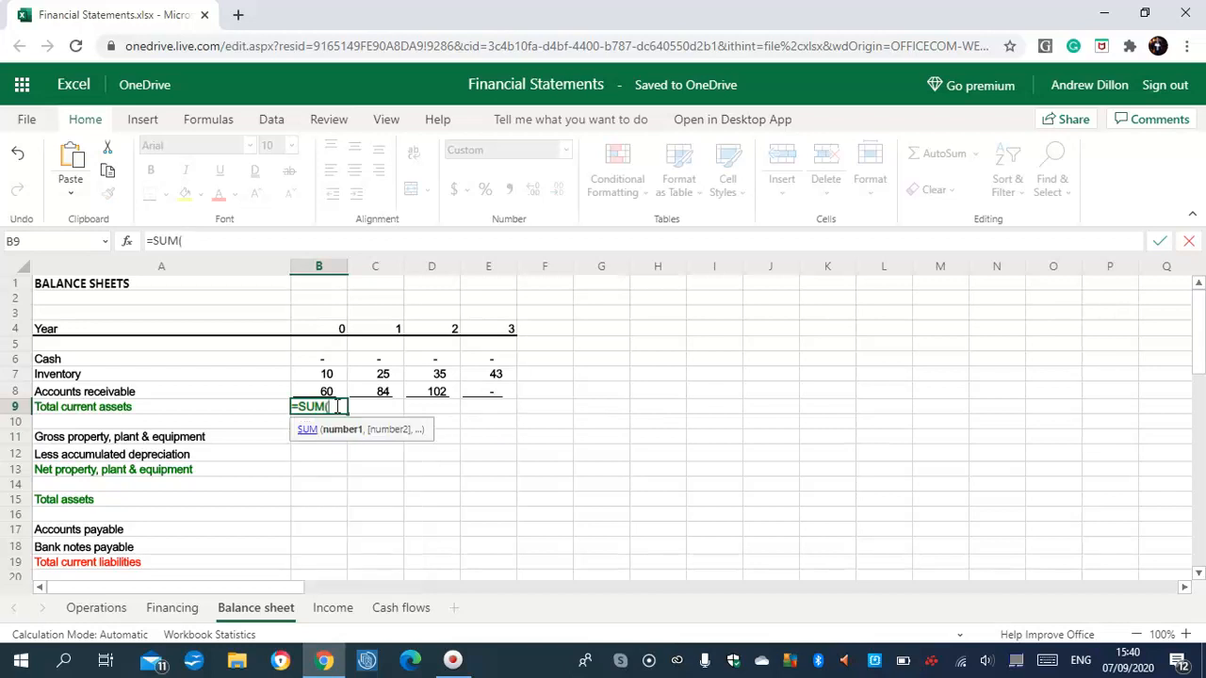
key("Up")
key("Up")
key("Up")
key("shift+Down")
key("shift+Down")
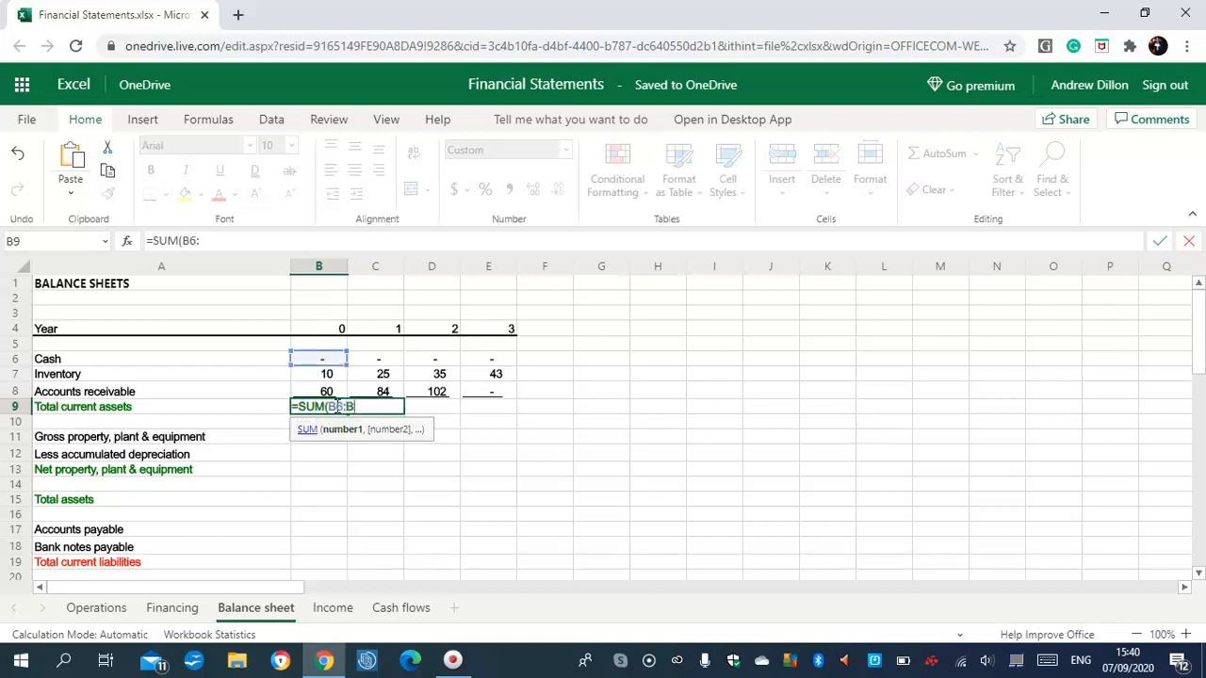
type(")")
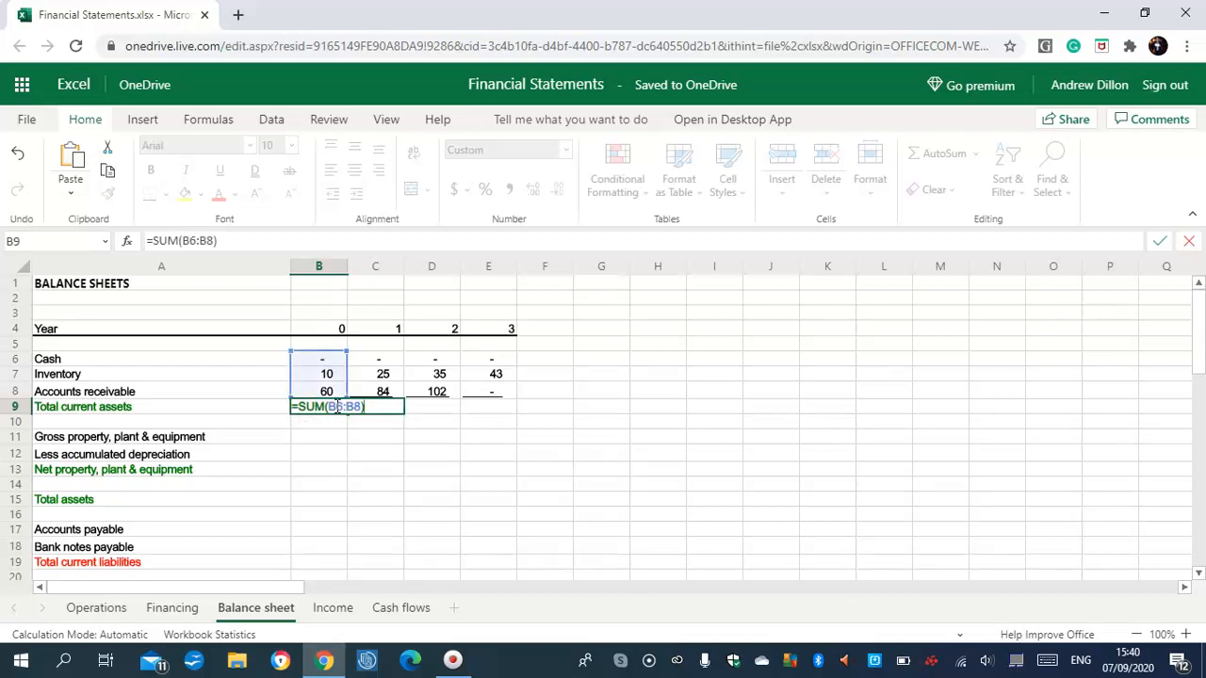
key("Return")
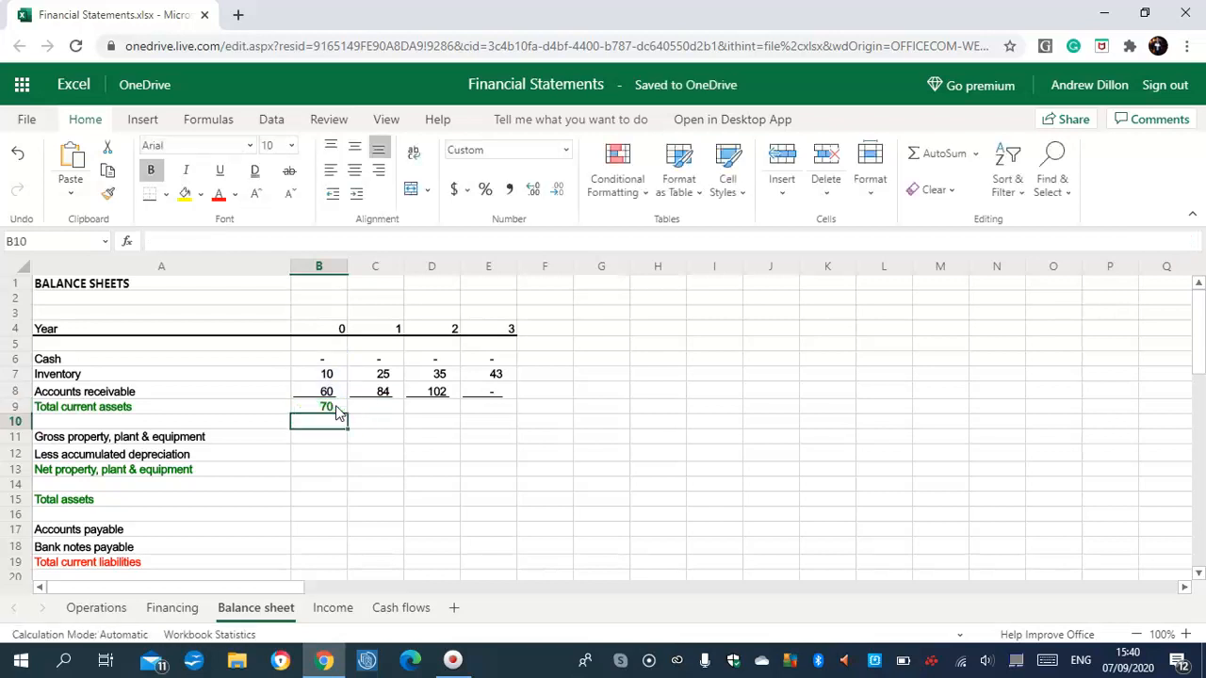
left_click(334, 409)
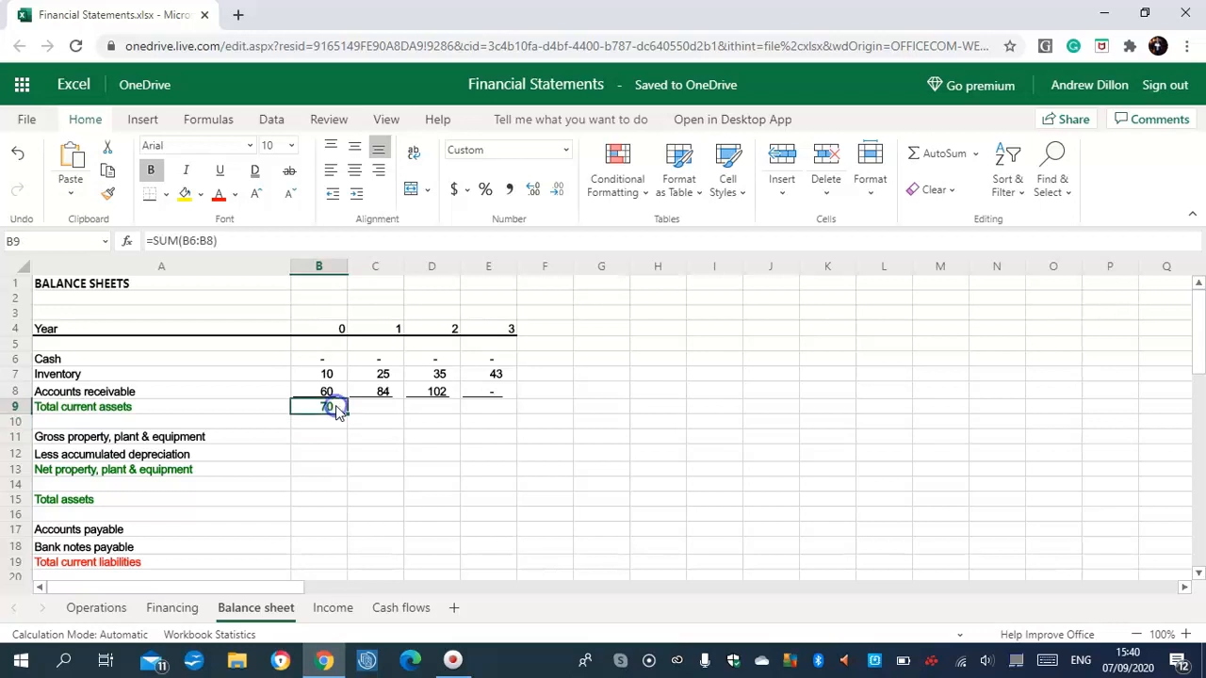
left_click_drag(347, 415, 478, 418)
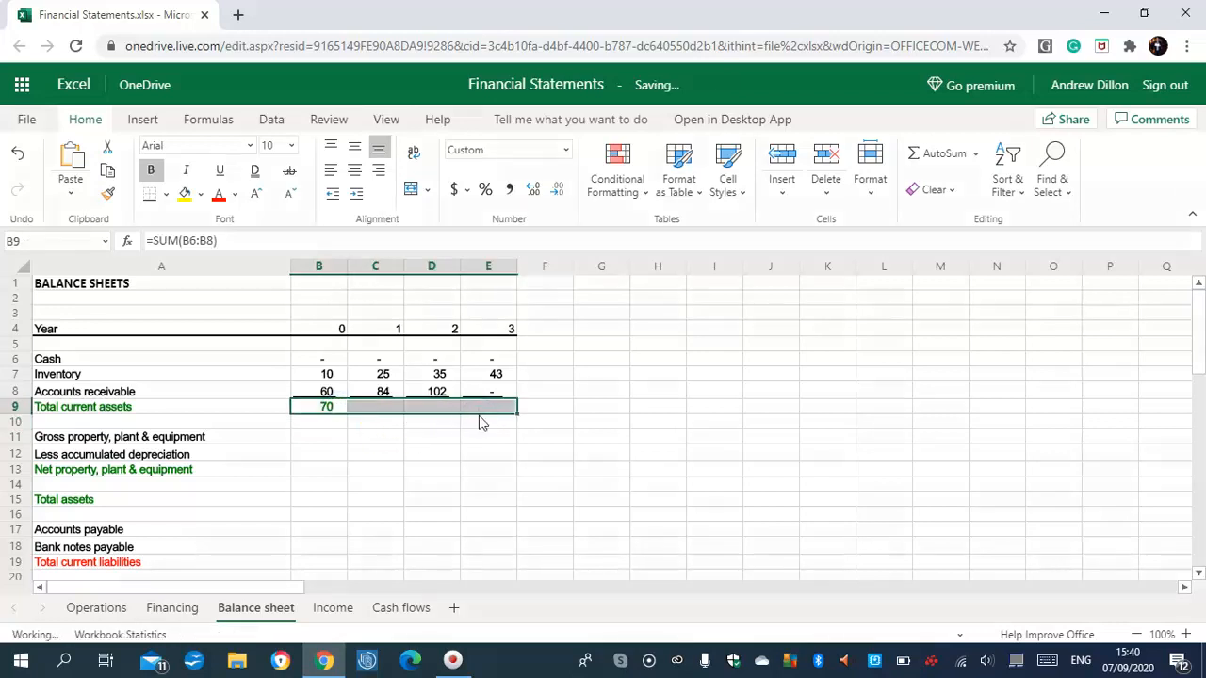
Link year 0 Gross property, plant & equipment with =Operations!B16 in B11
left_click(323, 438)
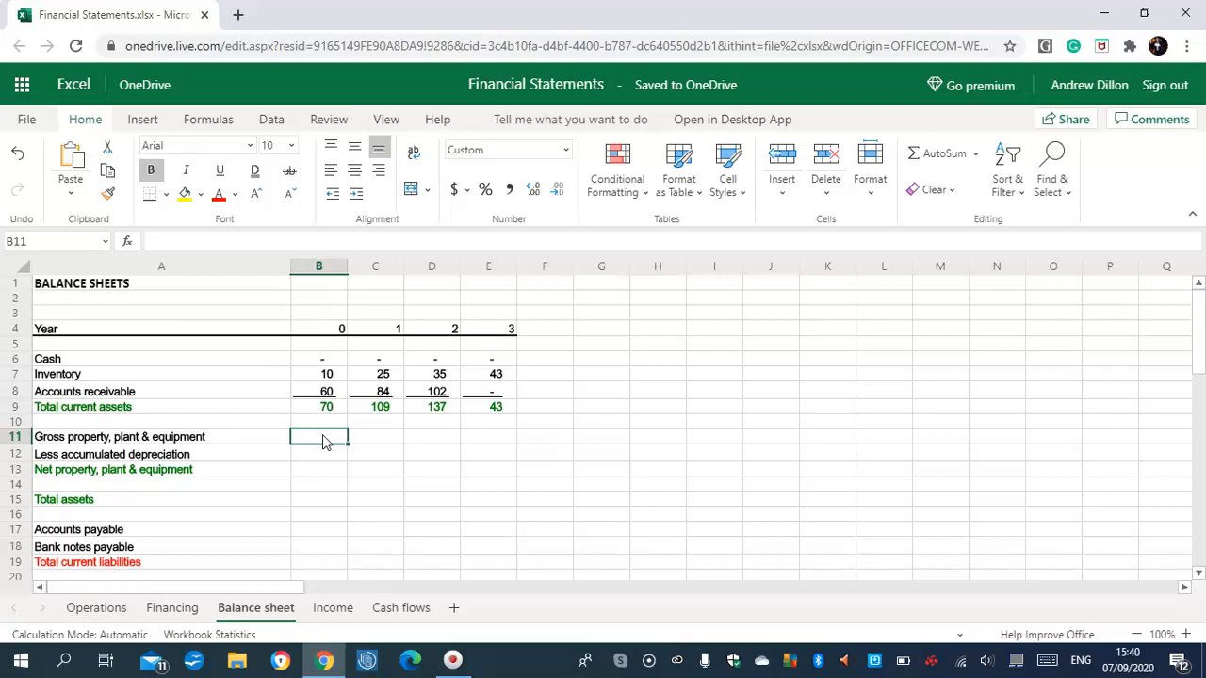
type("=")
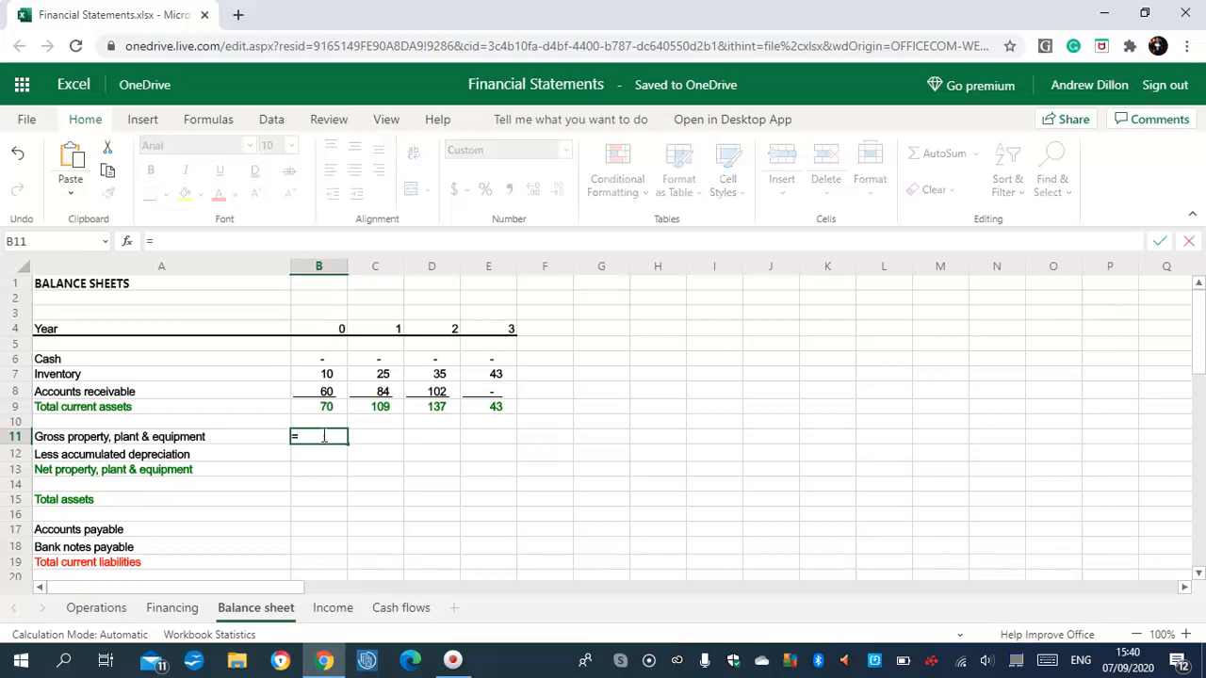
type("Operation")
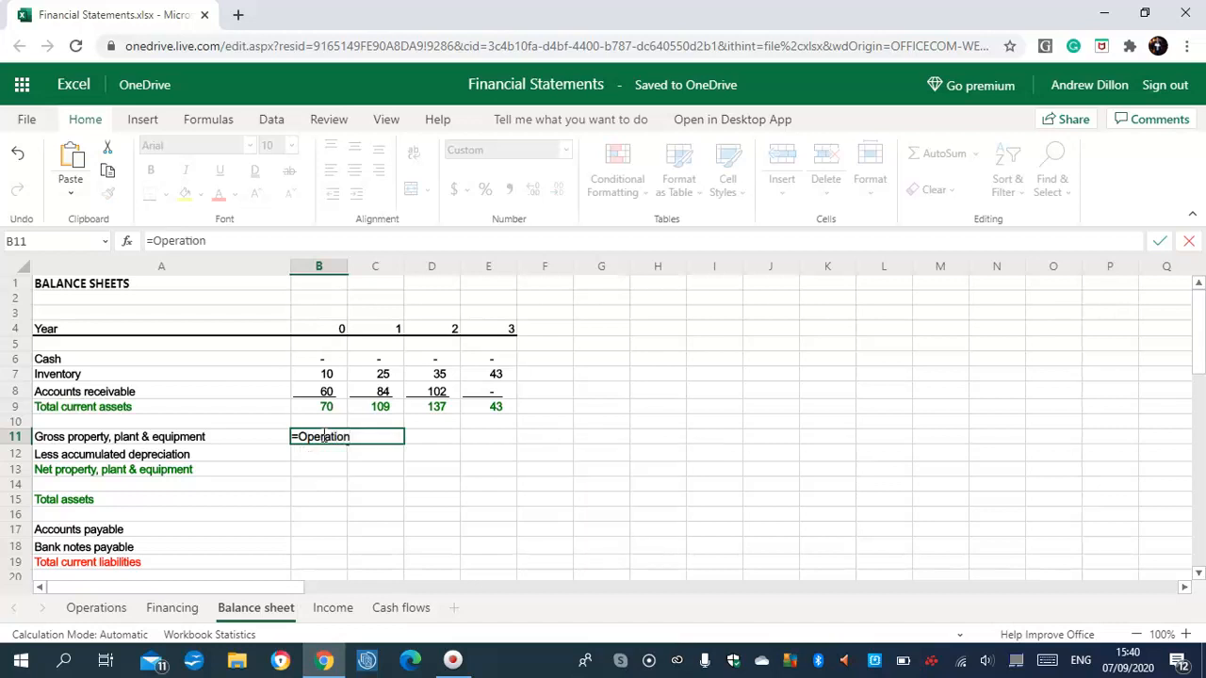
type("s!")
key("Caps_Lock")
type("B")
key("Caps_Lock")
type("16")
key("Return")
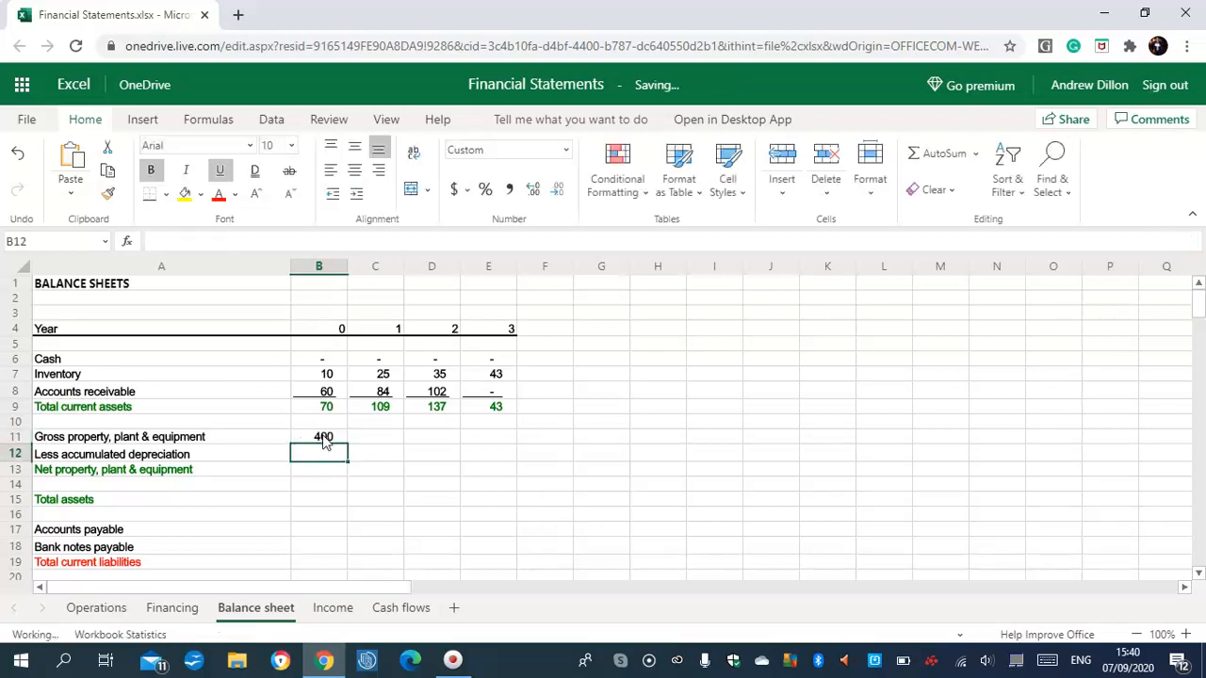
Calculate year 1 Gross property, plant & equipment with =B11+Operations!C16 in C11
left_click(369, 437)
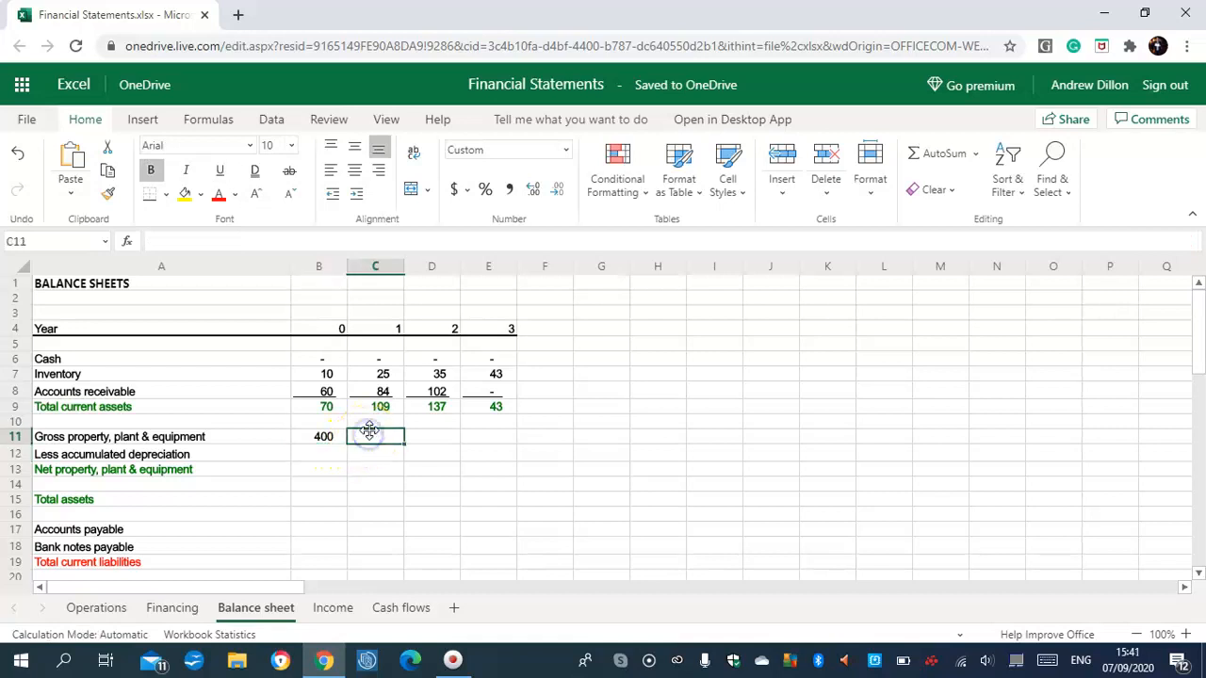
key("Caps_Lock")
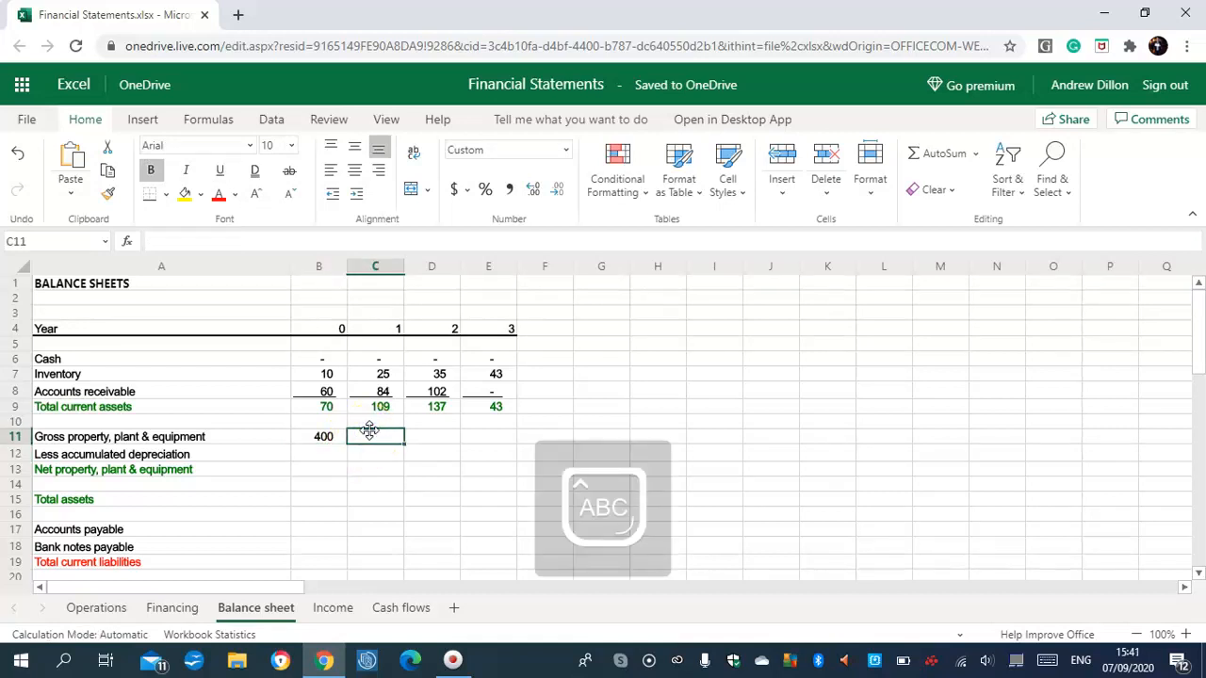
type("=B")
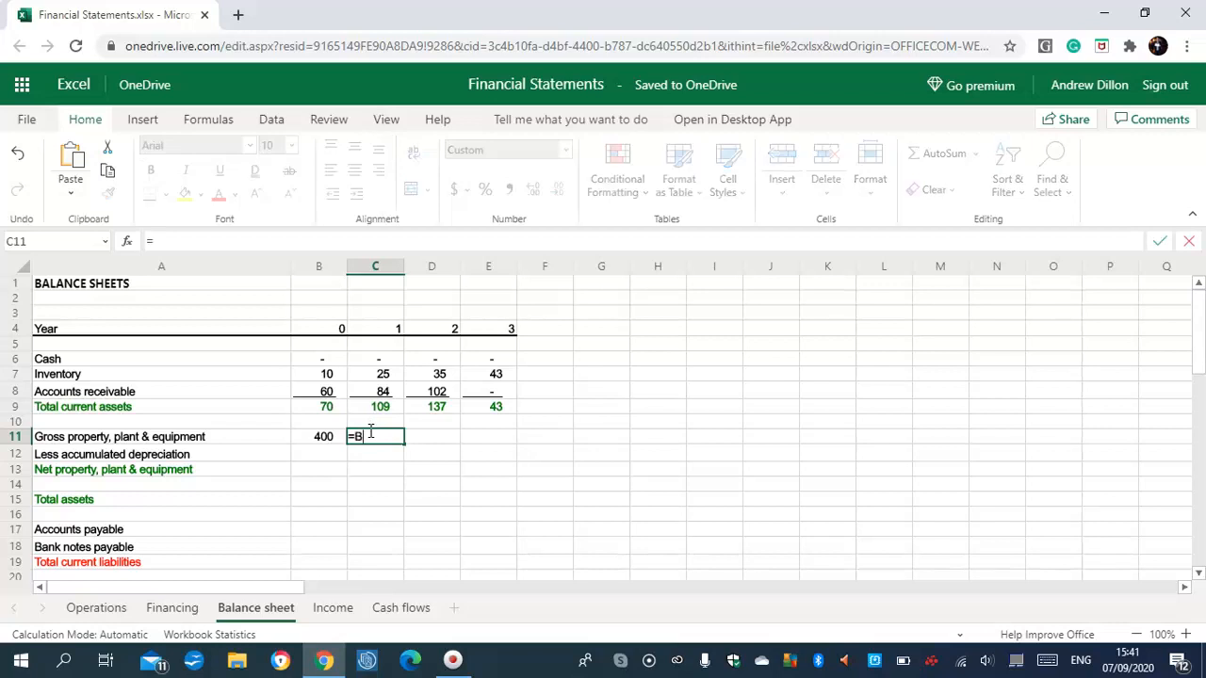
type("11")
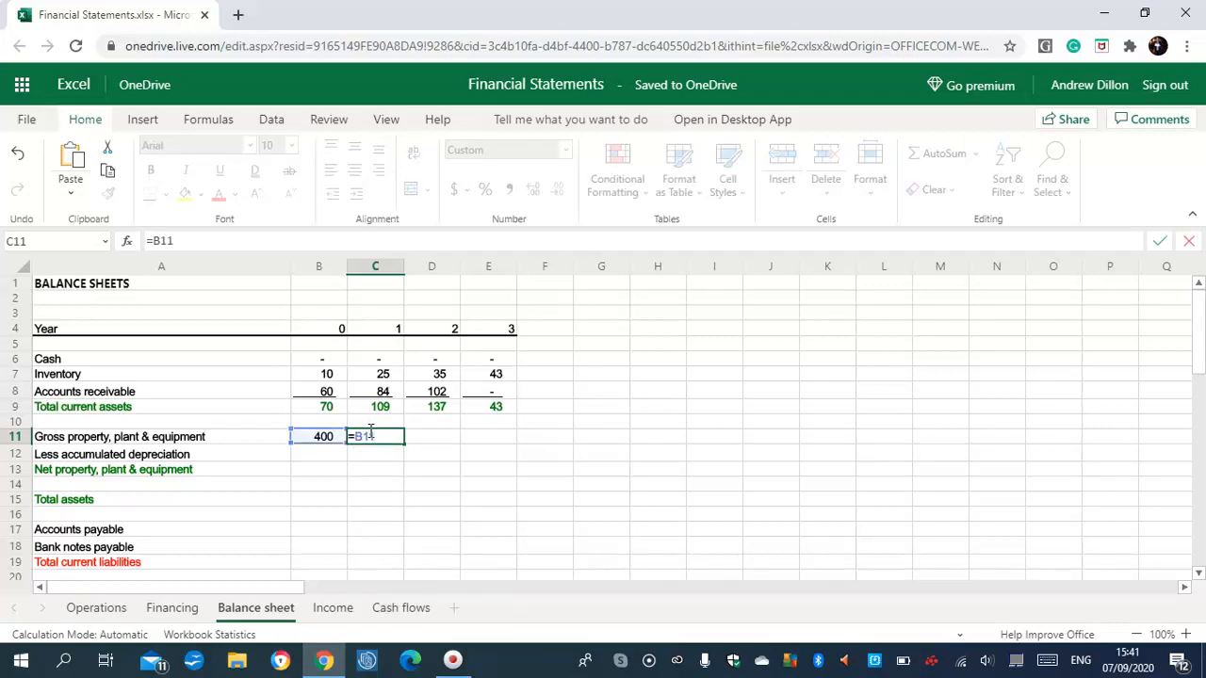
type("+O")
key("Caps_Lock")
type("p")
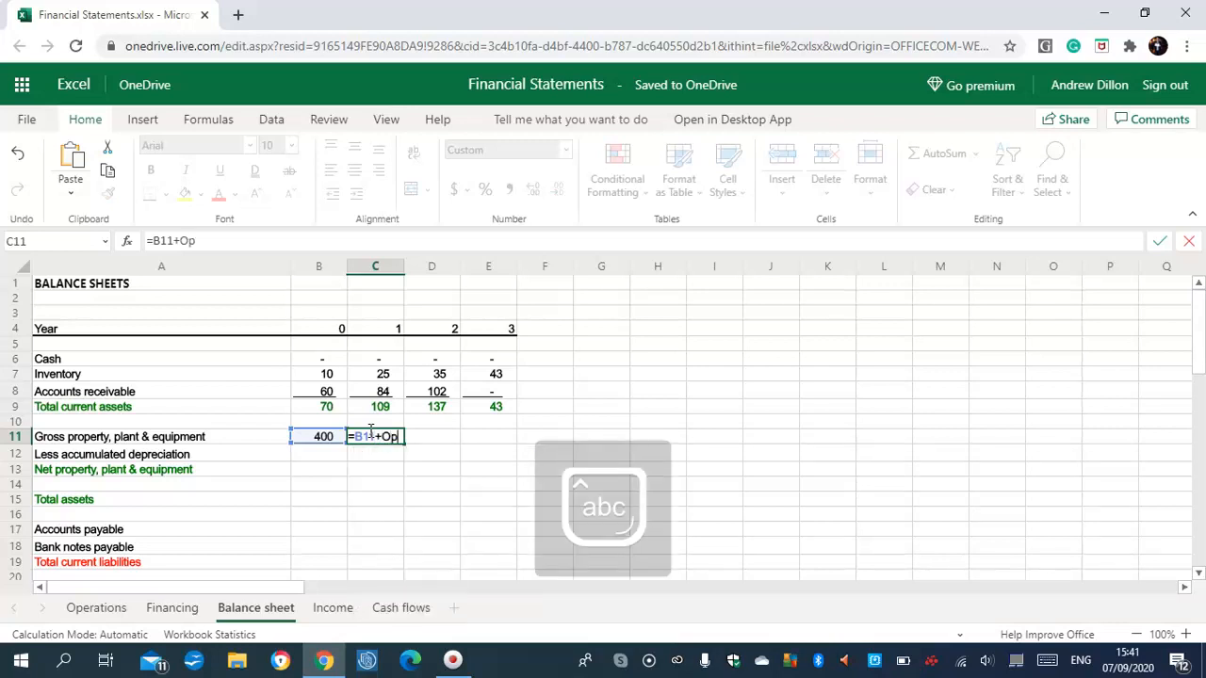
type("erations")
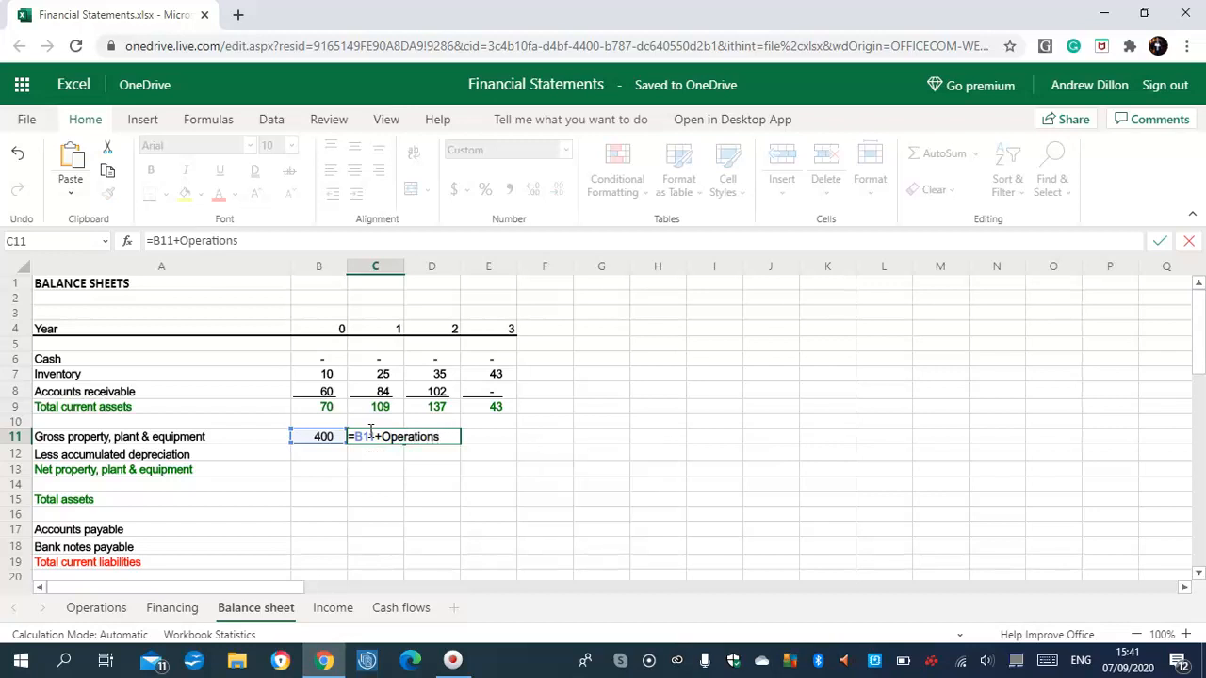
type("!")
key("Caps_Lock")
type("C1")
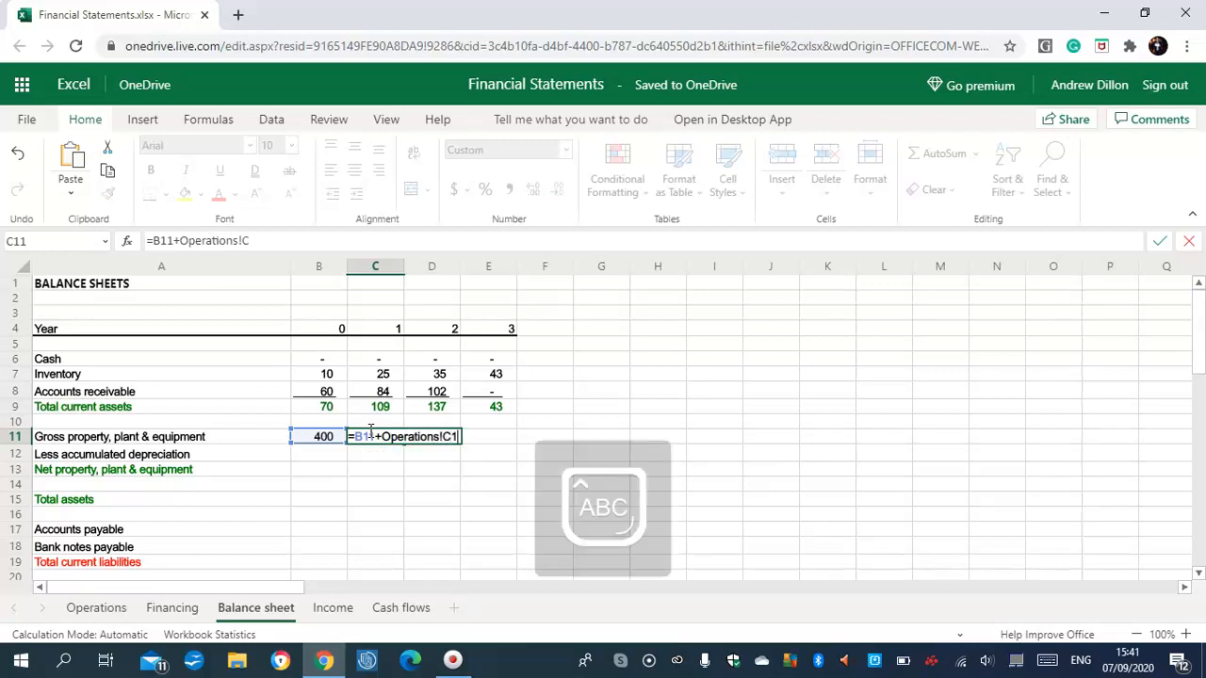
type("6")
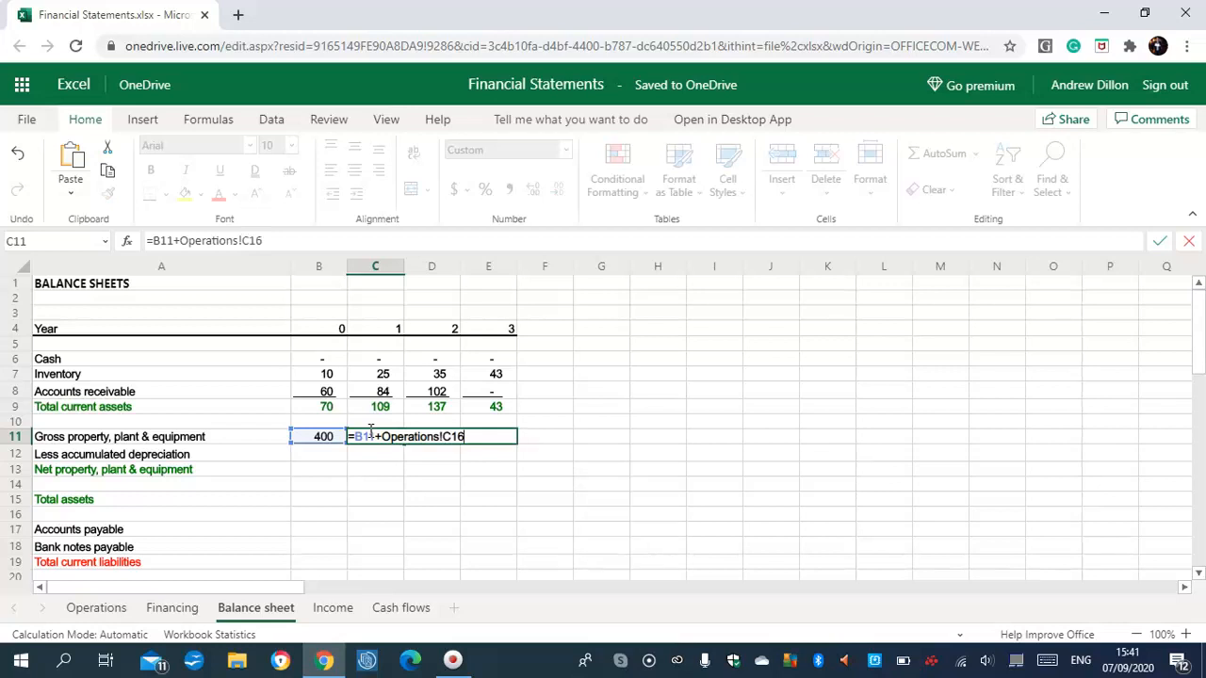
key("Return")
Fill the year 1 Gross property, plant & equipment formula from C11 across to E11 and review the row's formulas
left_click(379, 435)
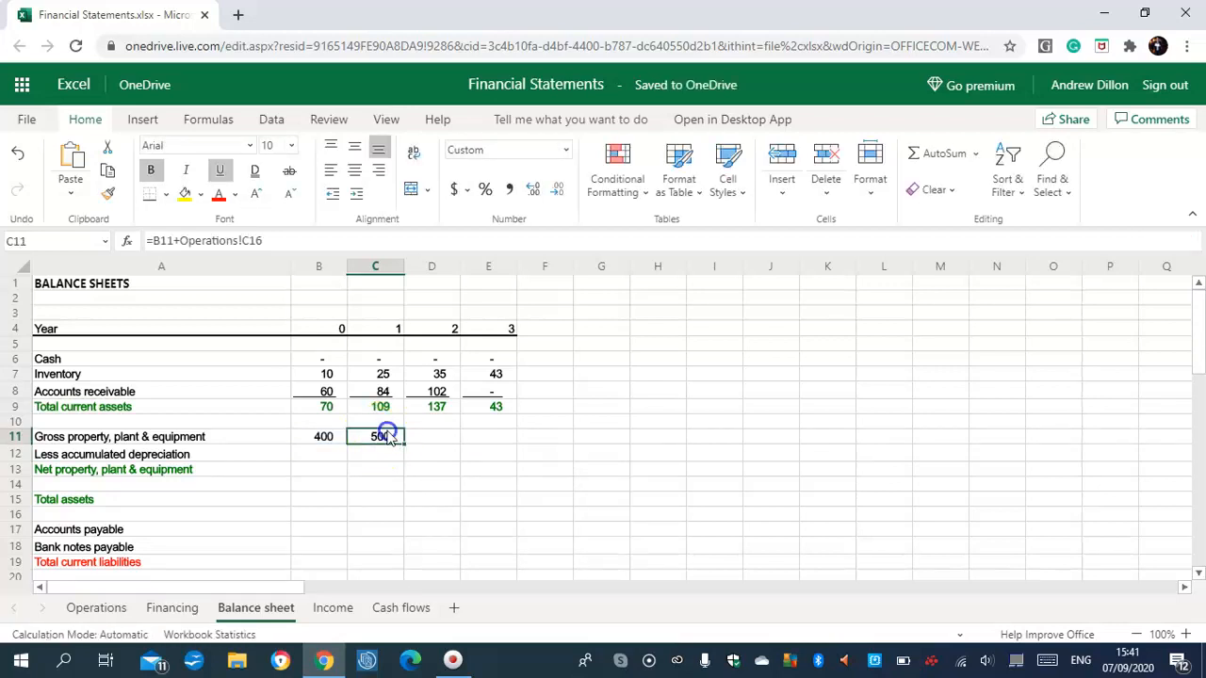
left_click_drag(402, 442, 500, 438)
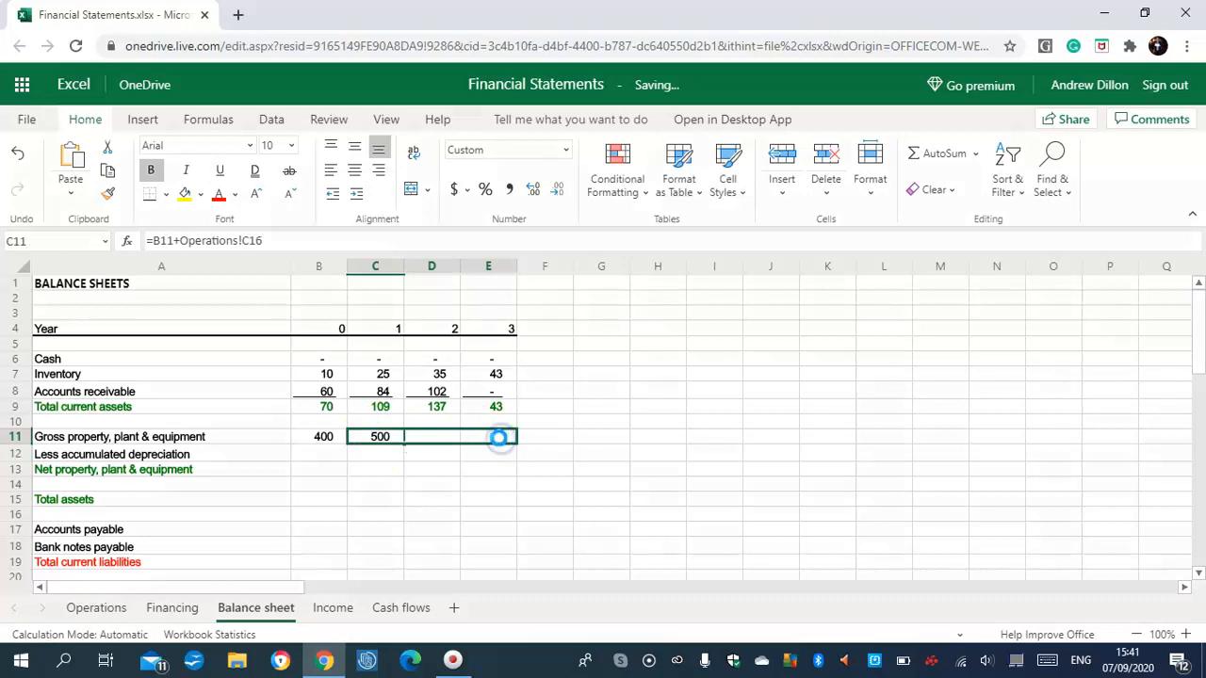
left_click(492, 440)
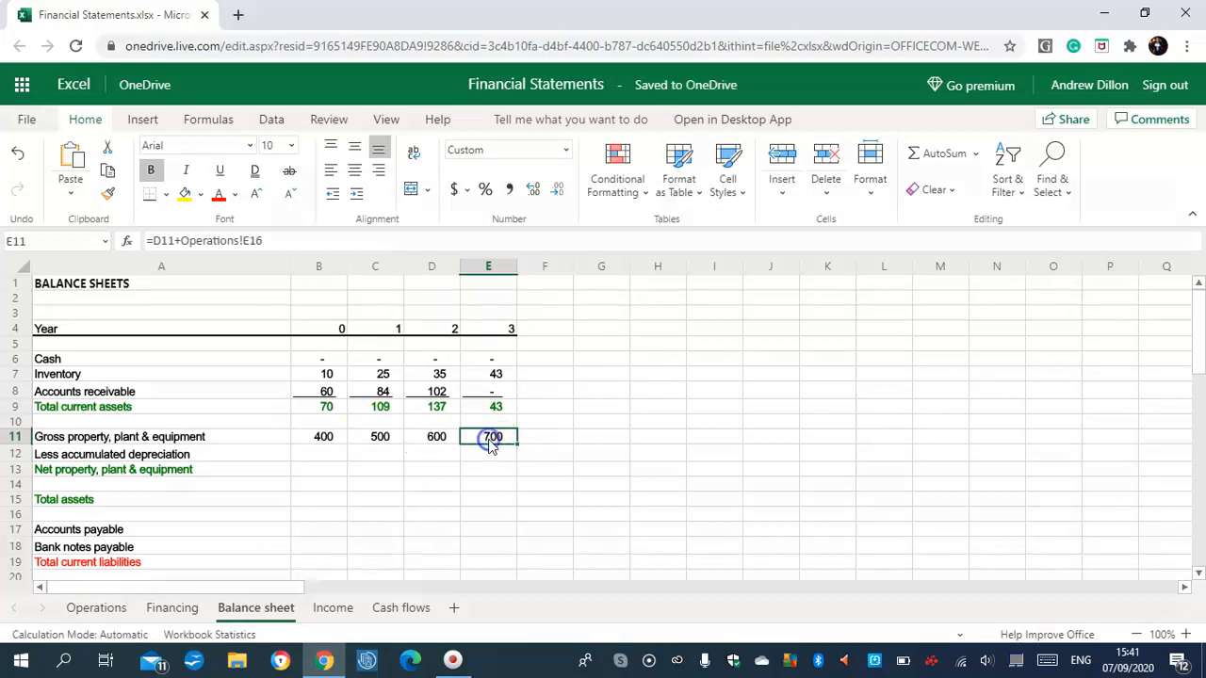
left_click(384, 437)
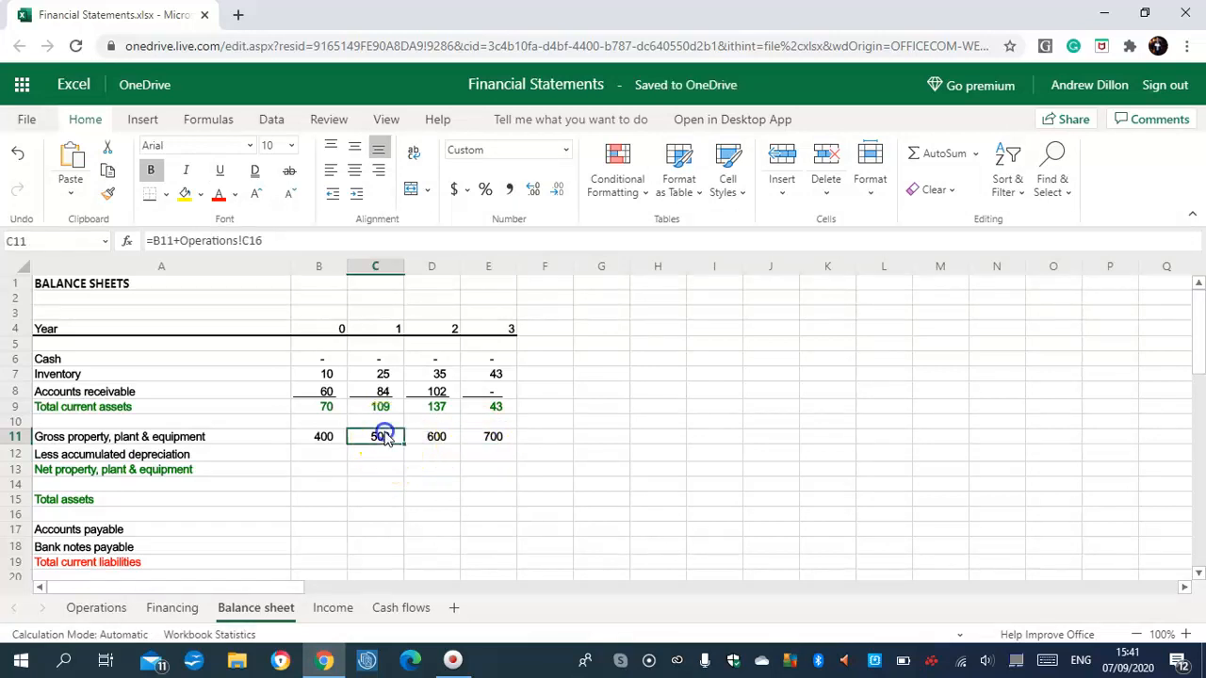
left_click(325, 436)
left_click(377, 438)
left_click(323, 438)
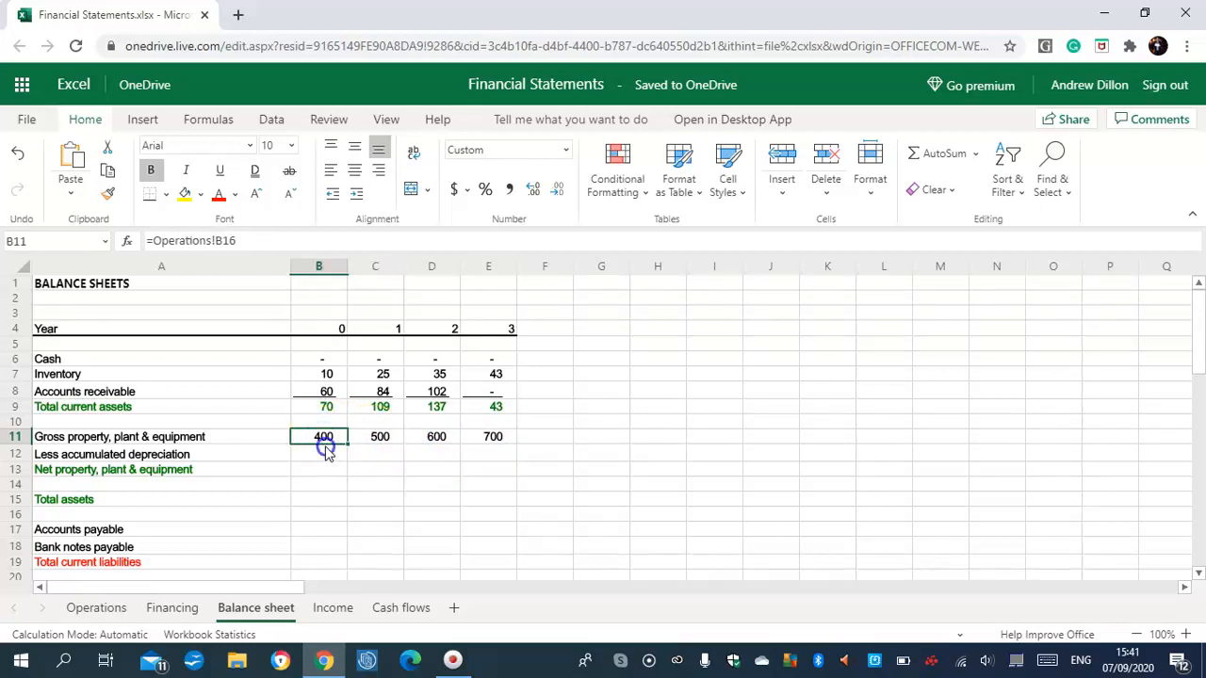
Link year 0 Less accumulated depreciation with =-Operations!B17 in B12
left_click(336, 453)
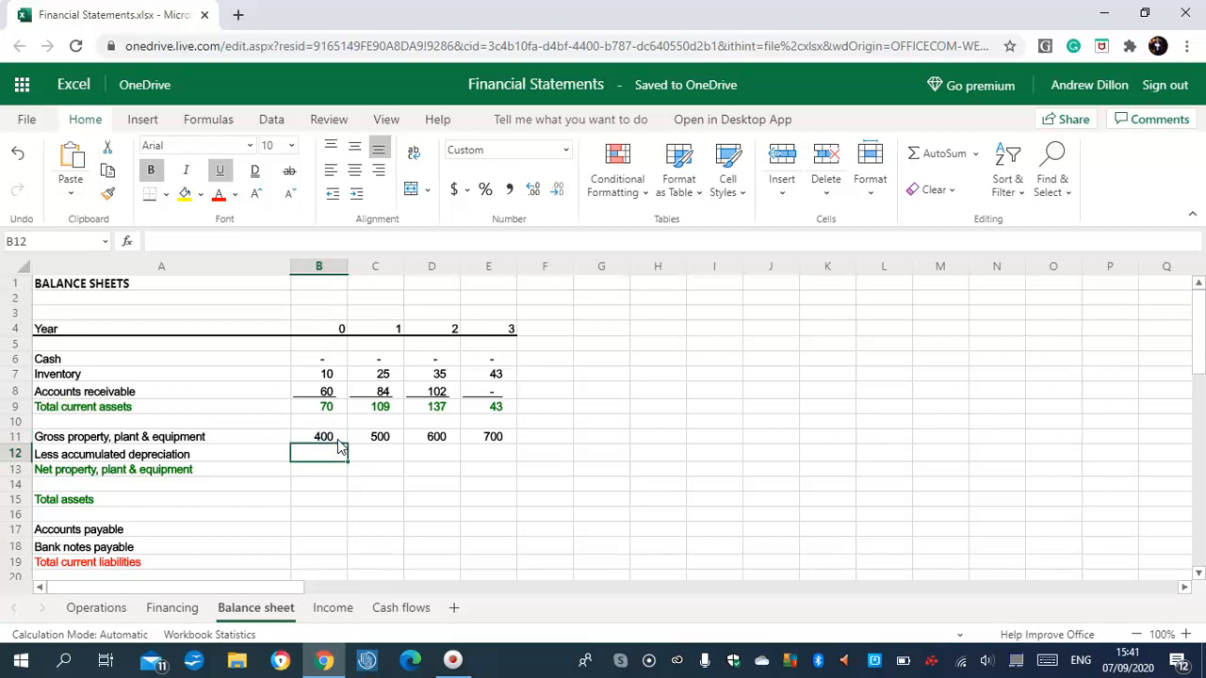
type("=-")
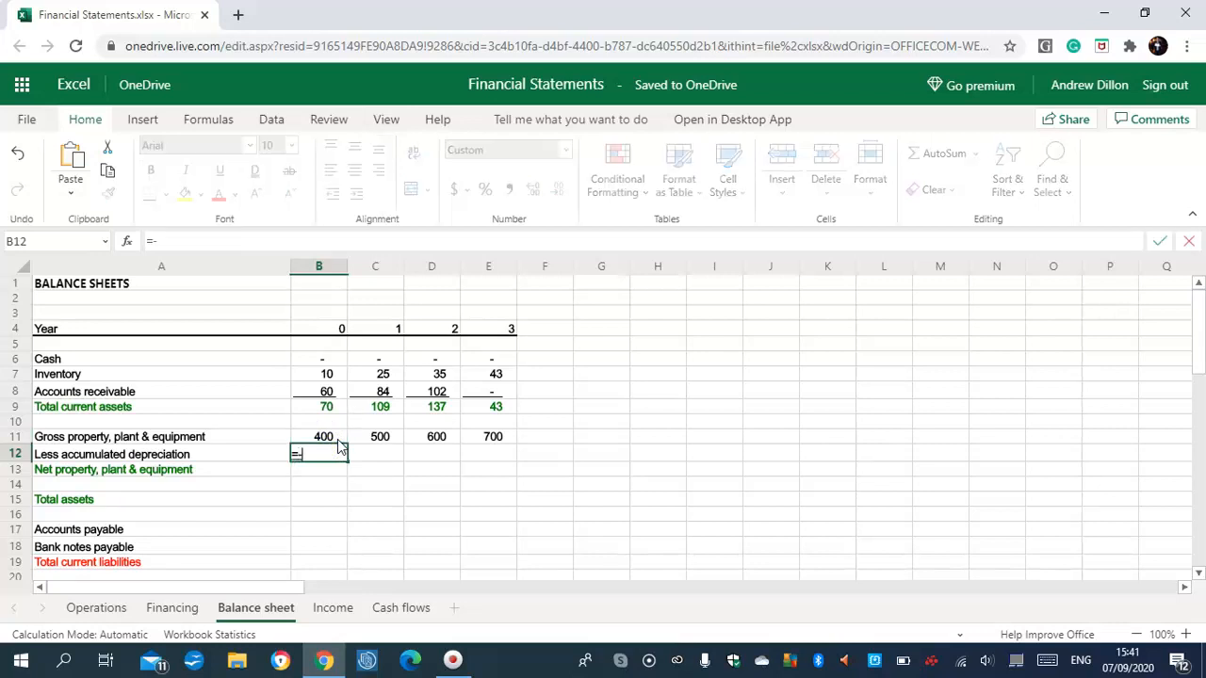
type("Op")
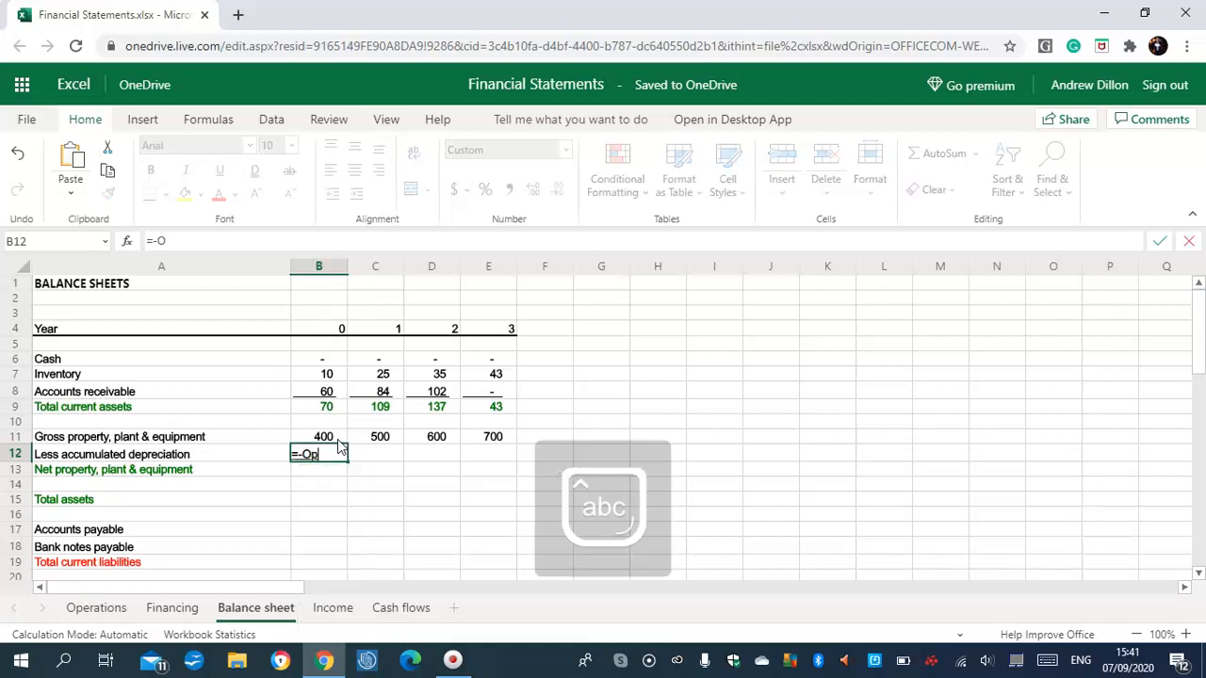
type("eration")
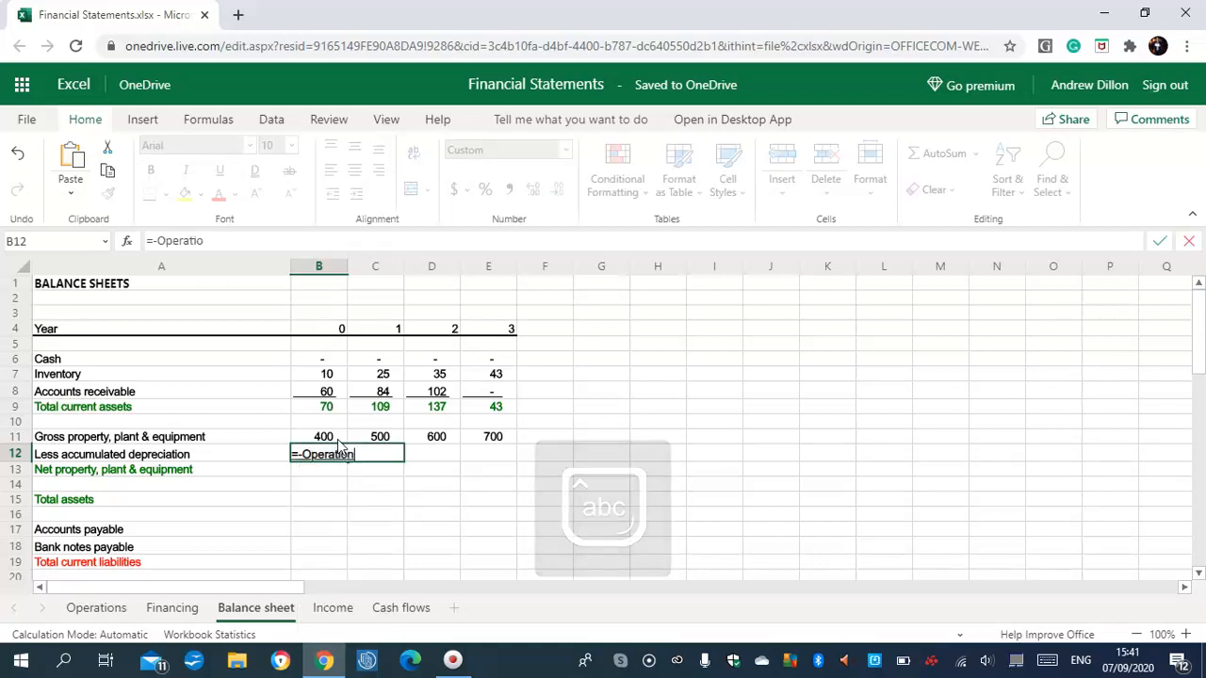
type("s")
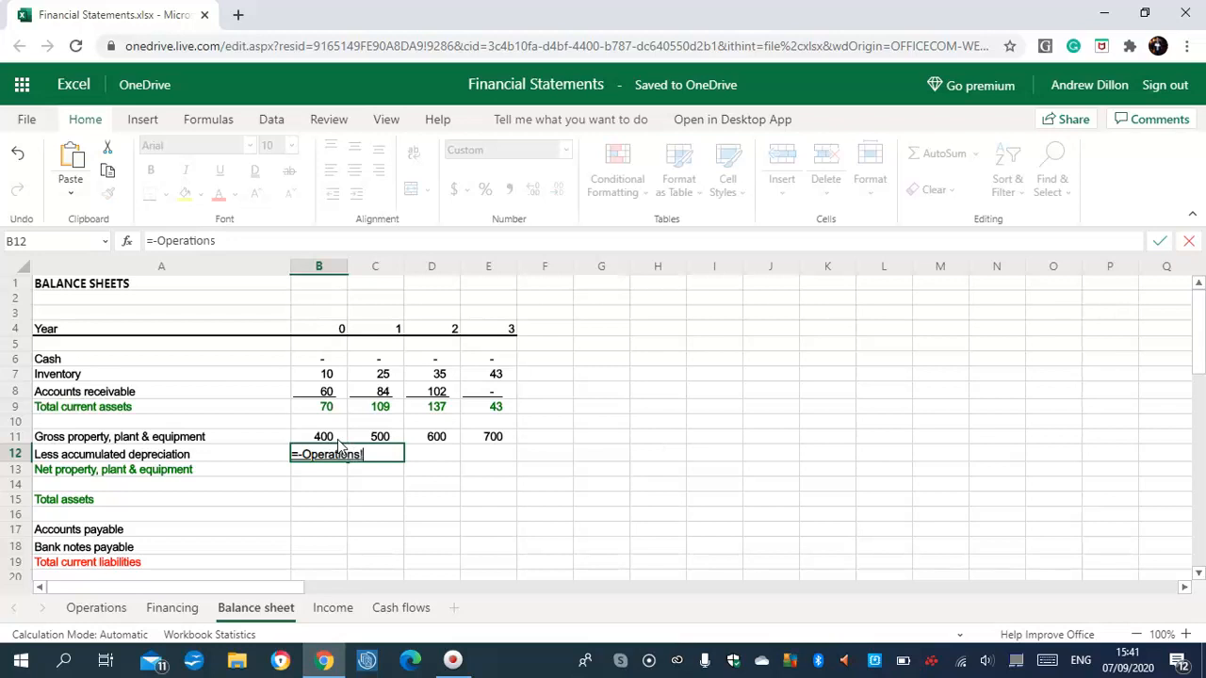
type("!B1")
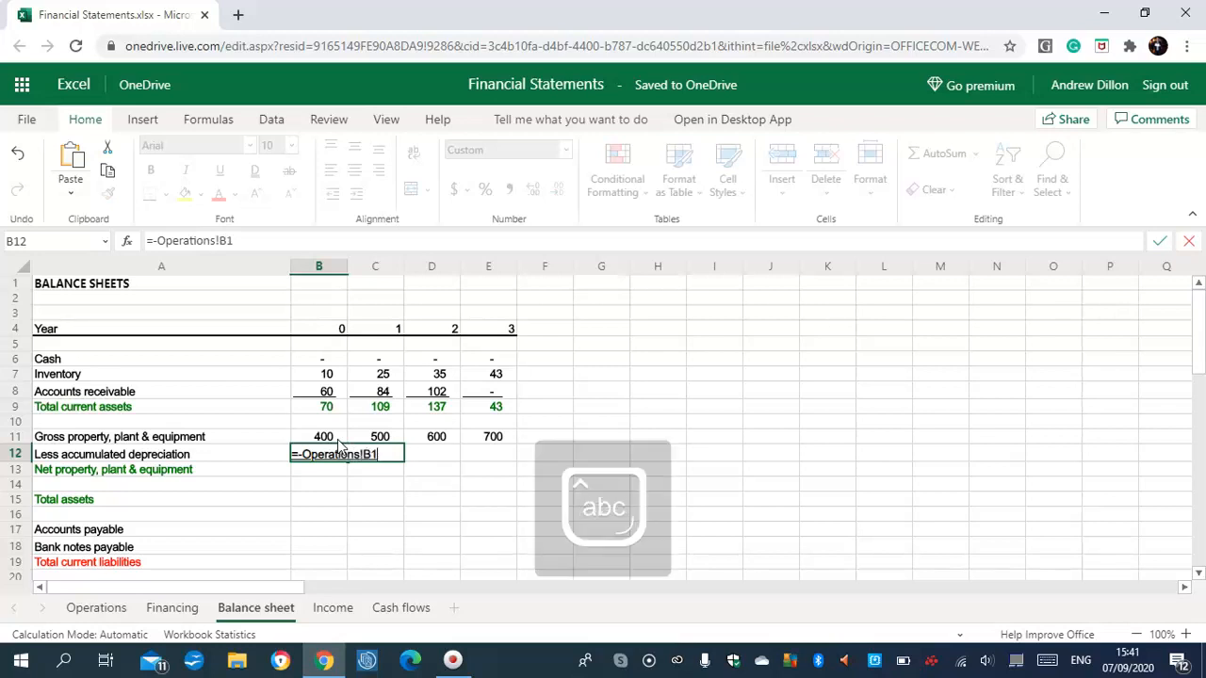
type("7")
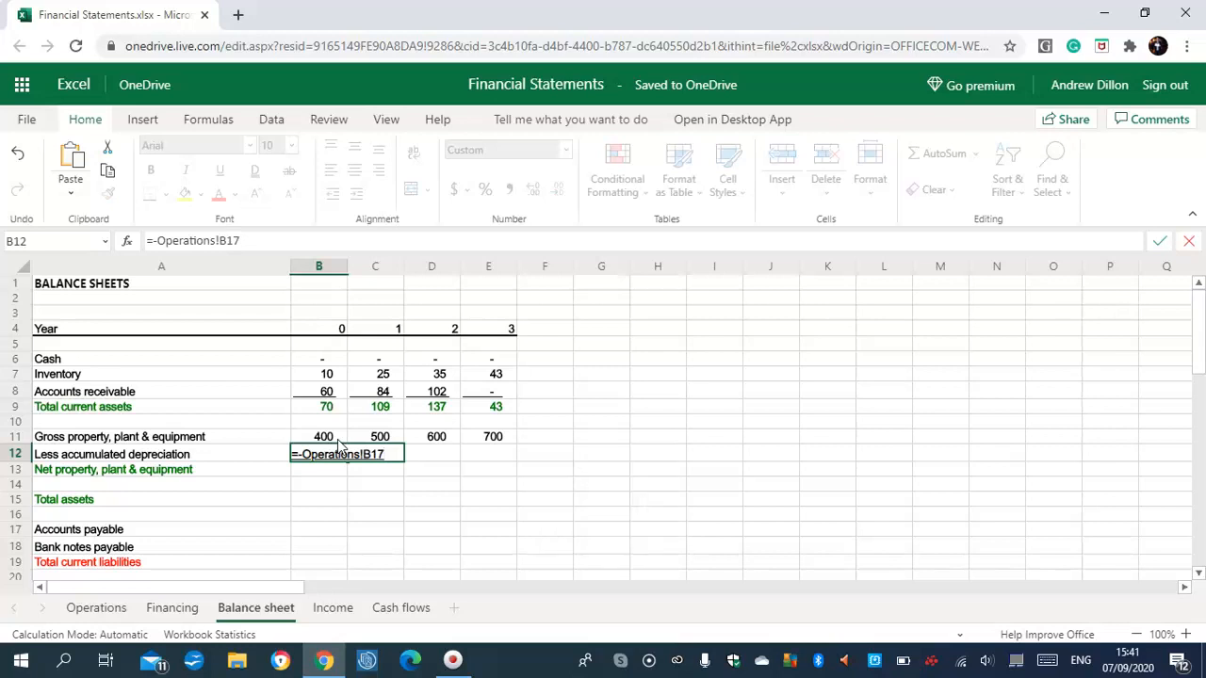
key("Return")
Calculate year 1 Less accumulated depreciation with =B12-Operations!C17 in C12 and fill the formula across to E12
left_click(369, 455)
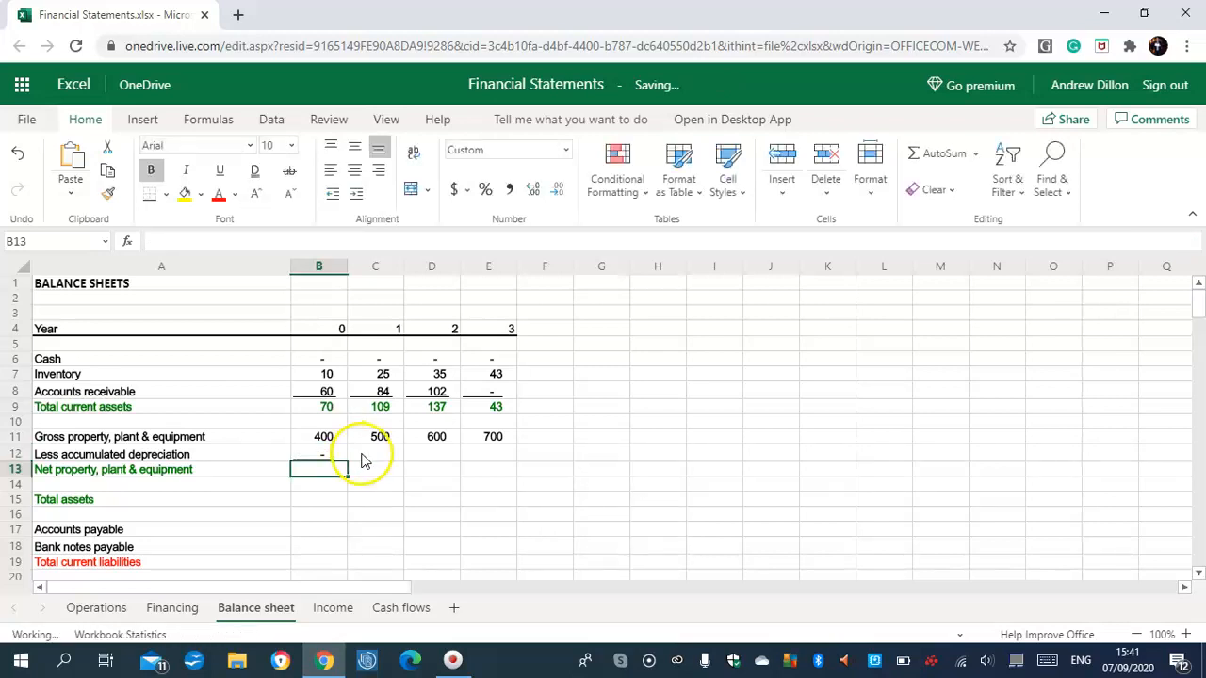
key("Caps_Lock")
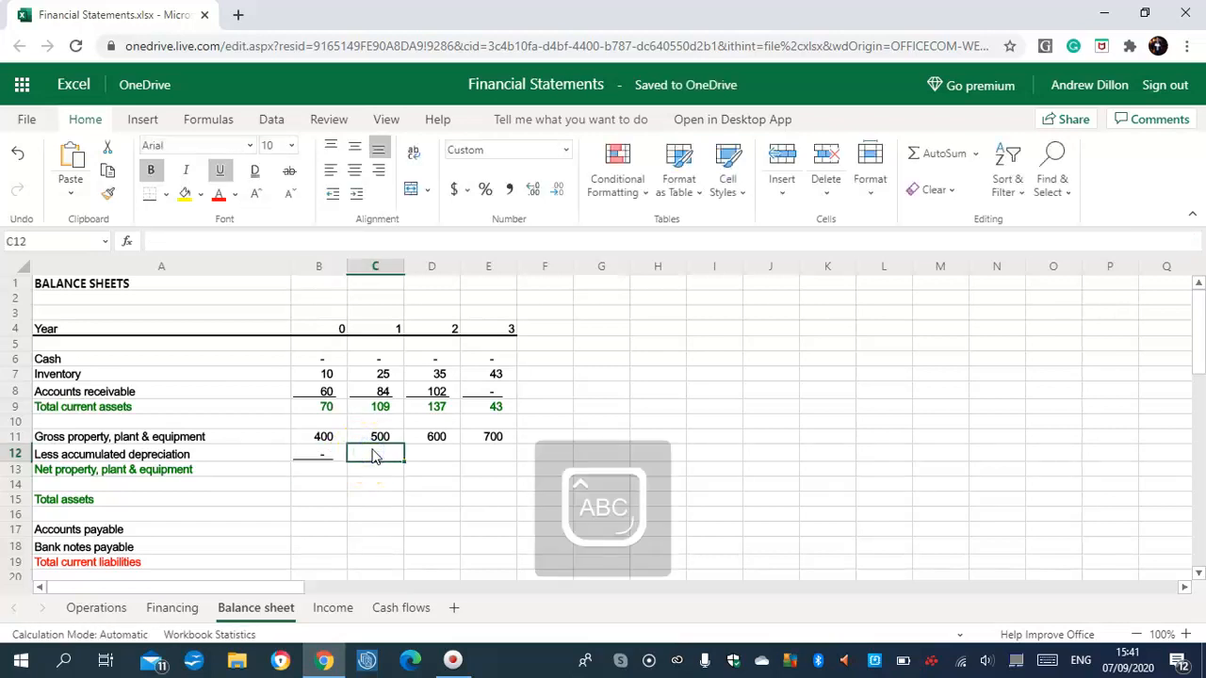
type("=")
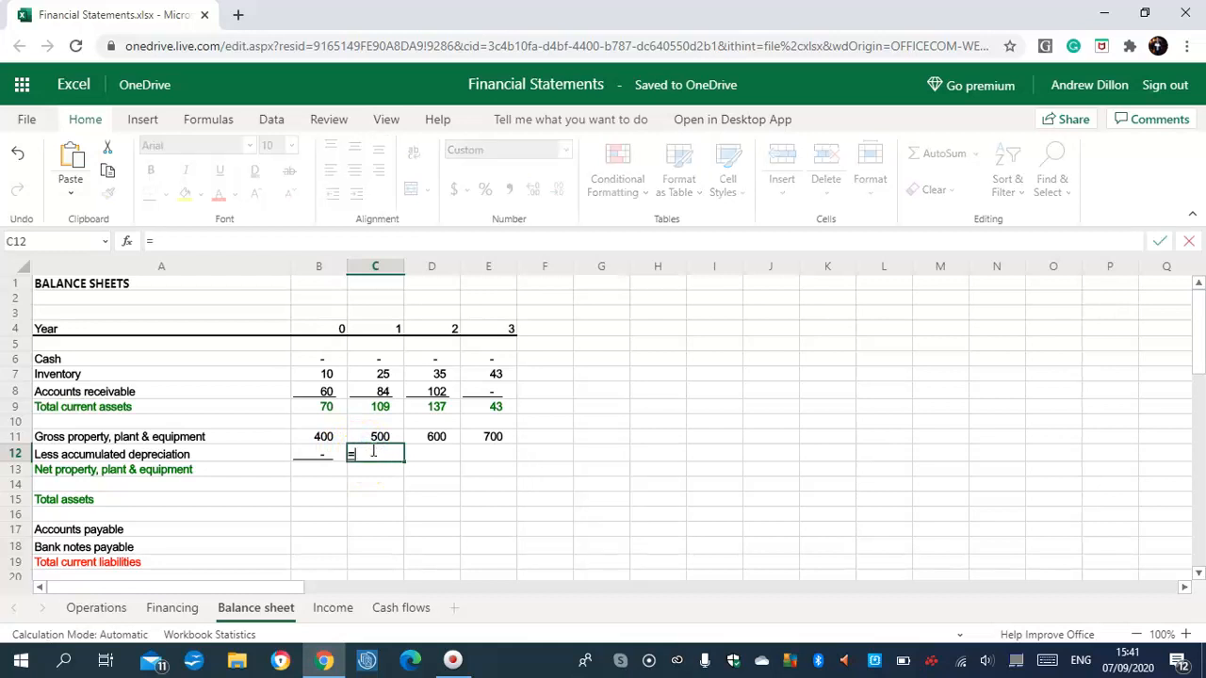
type("B12-O")
key("Caps_Lock")
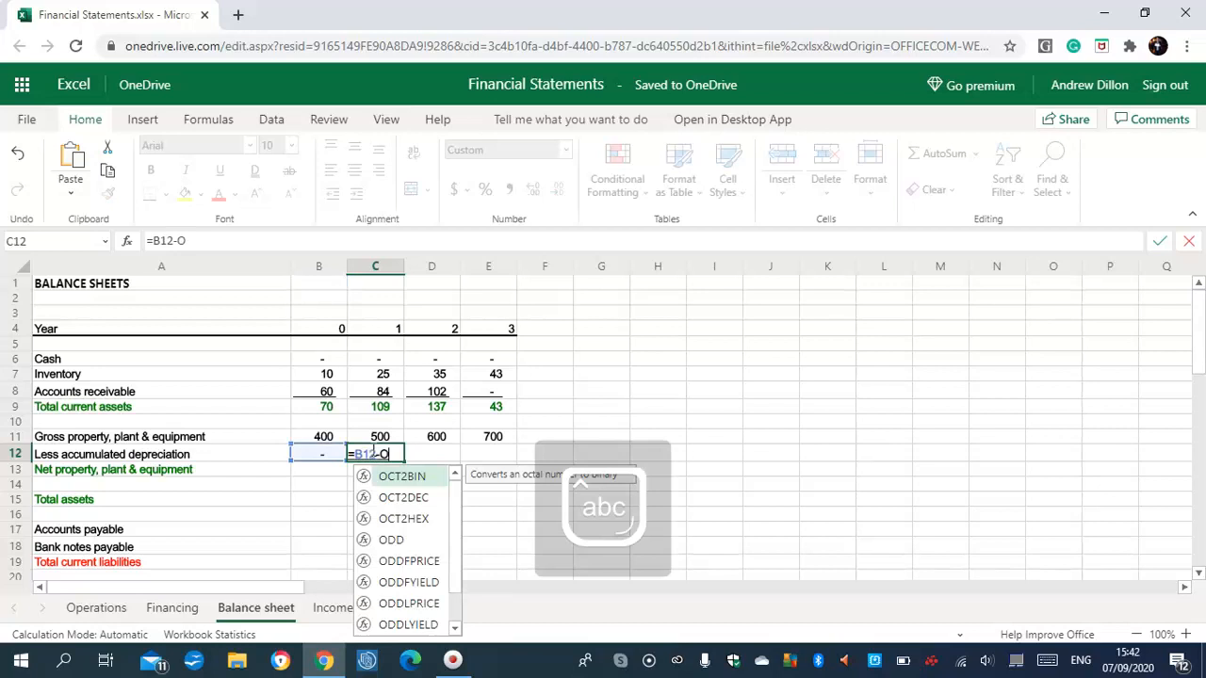
type("peration")
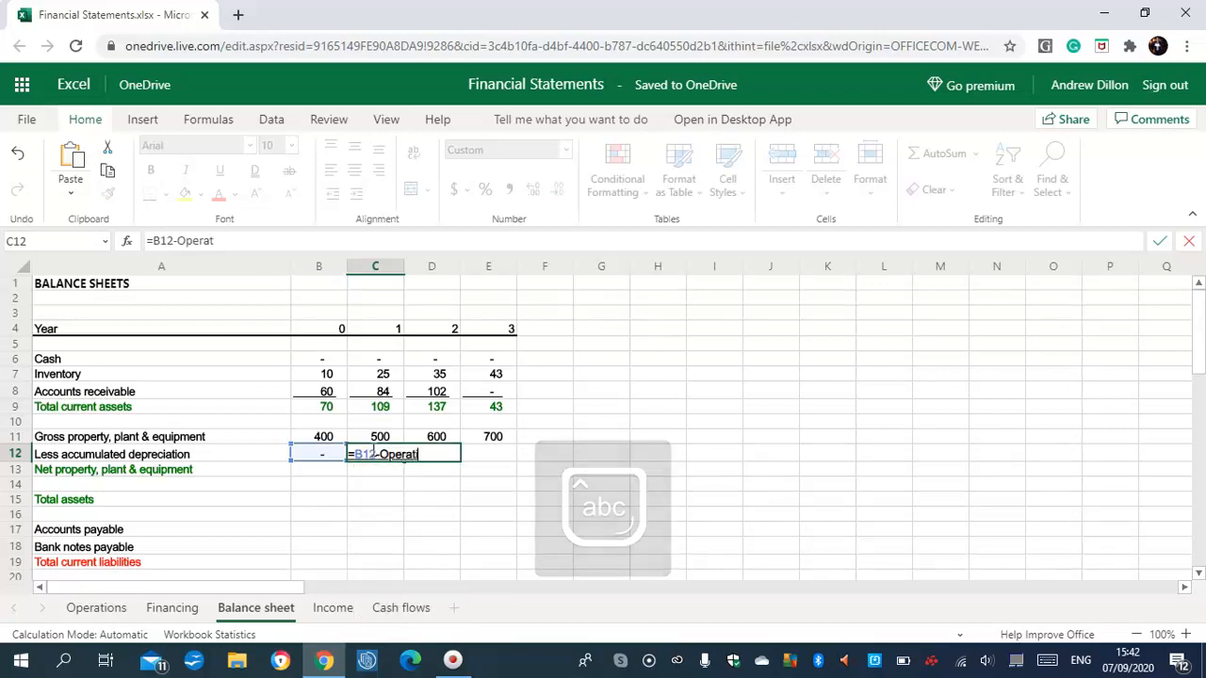
type("s")
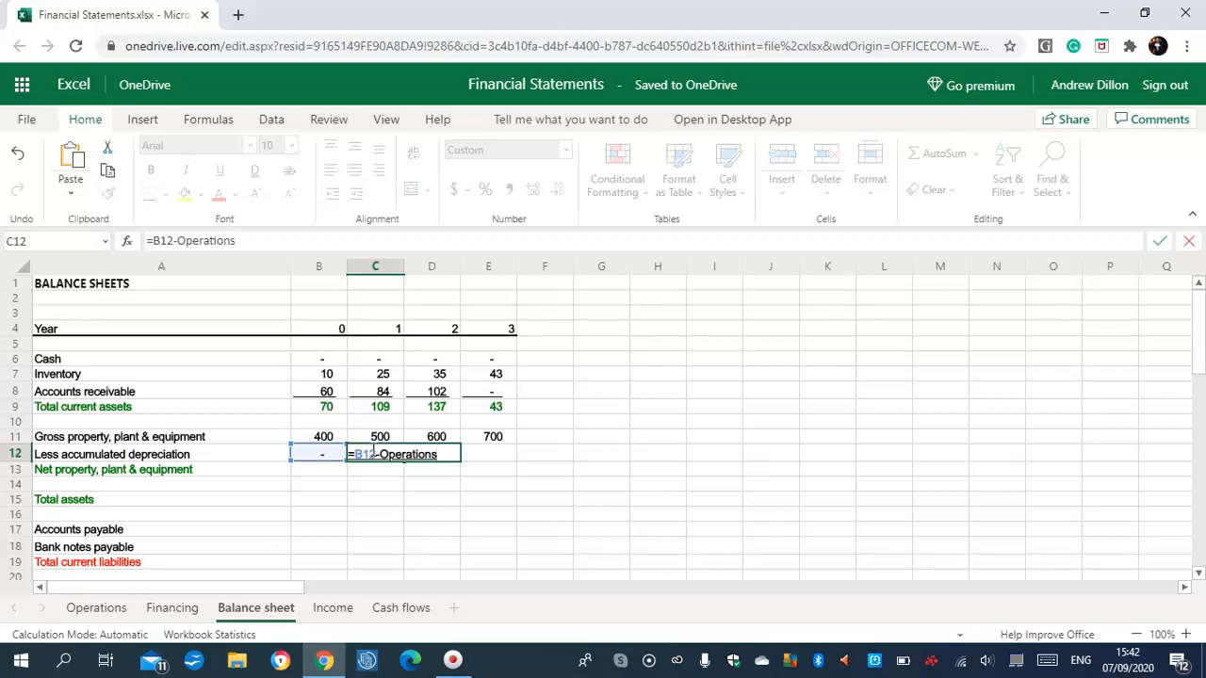
key("Caps_Lock")
type("!C")
key("Caps_Lock")
type("17")
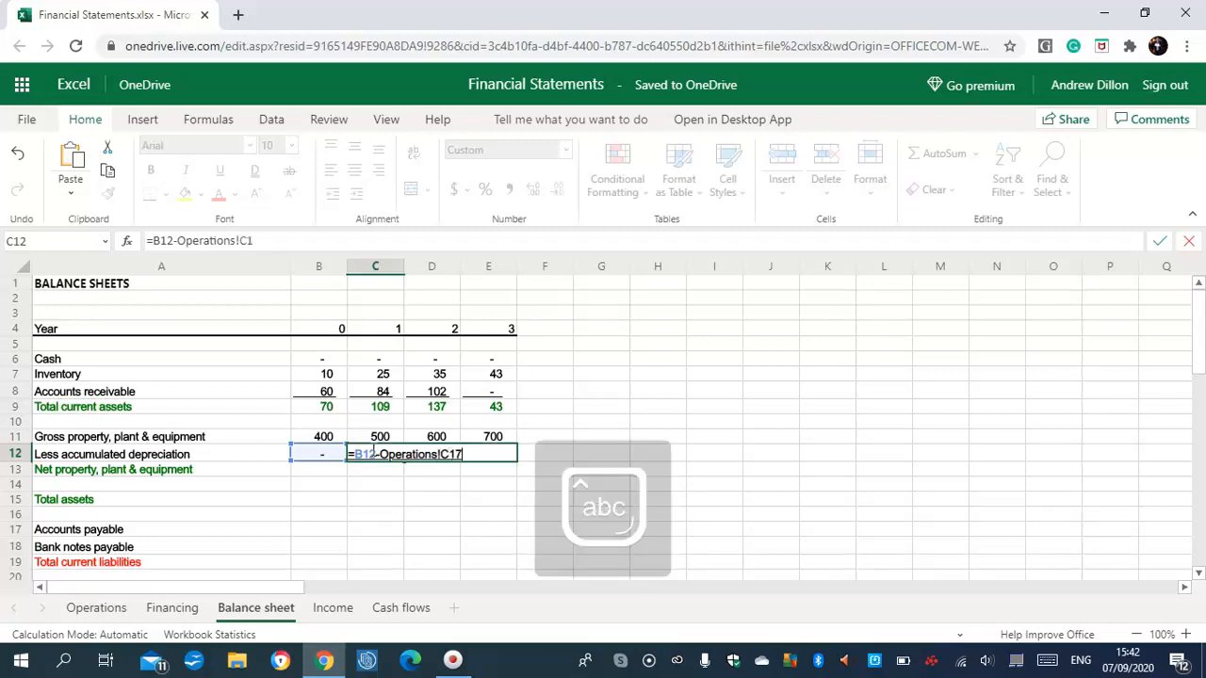
key("Return")
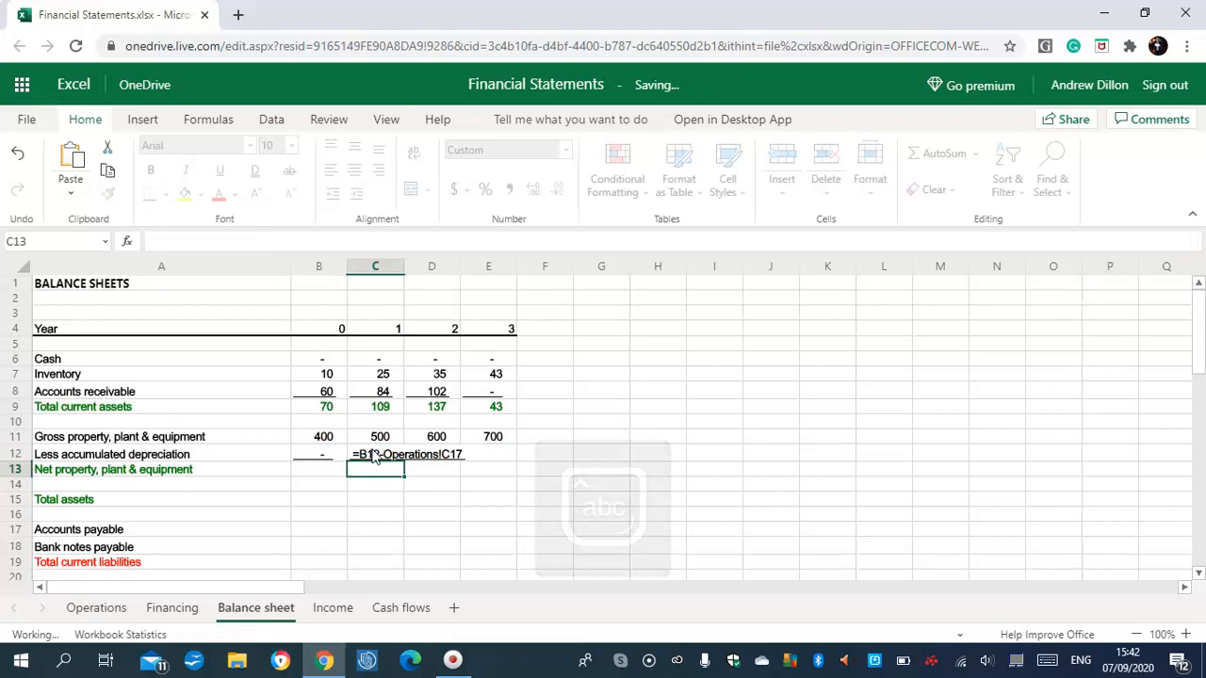
left_click(381, 457)
left_click_drag(404, 462, 480, 453)
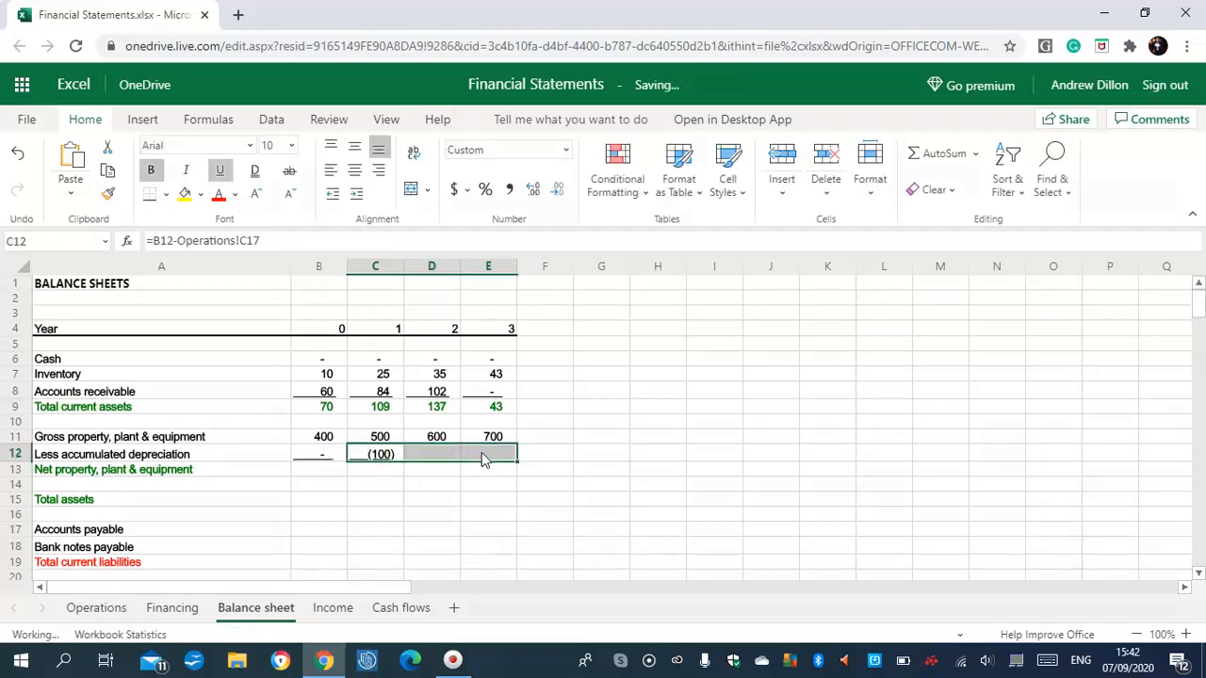
Calculate year 0 Net property, plant & equipment with =B11+B12 in B13 and fill the formula across to E13
left_click(316, 474)
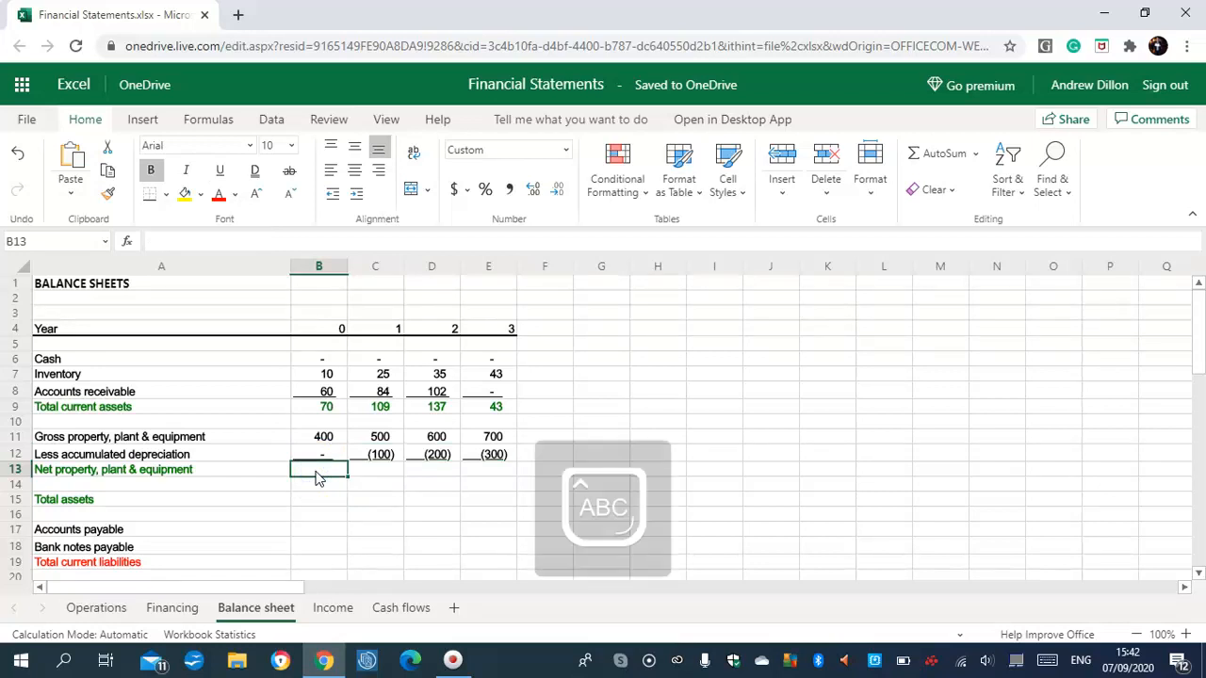
type("=B11")
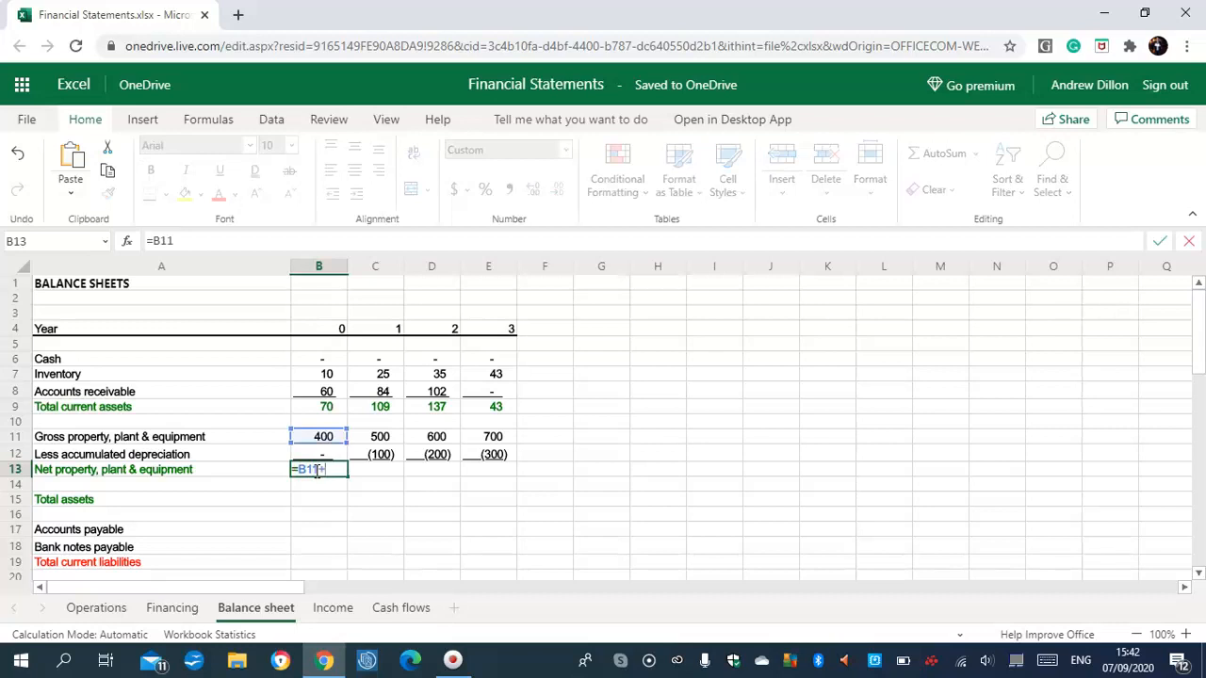
type("+B12")
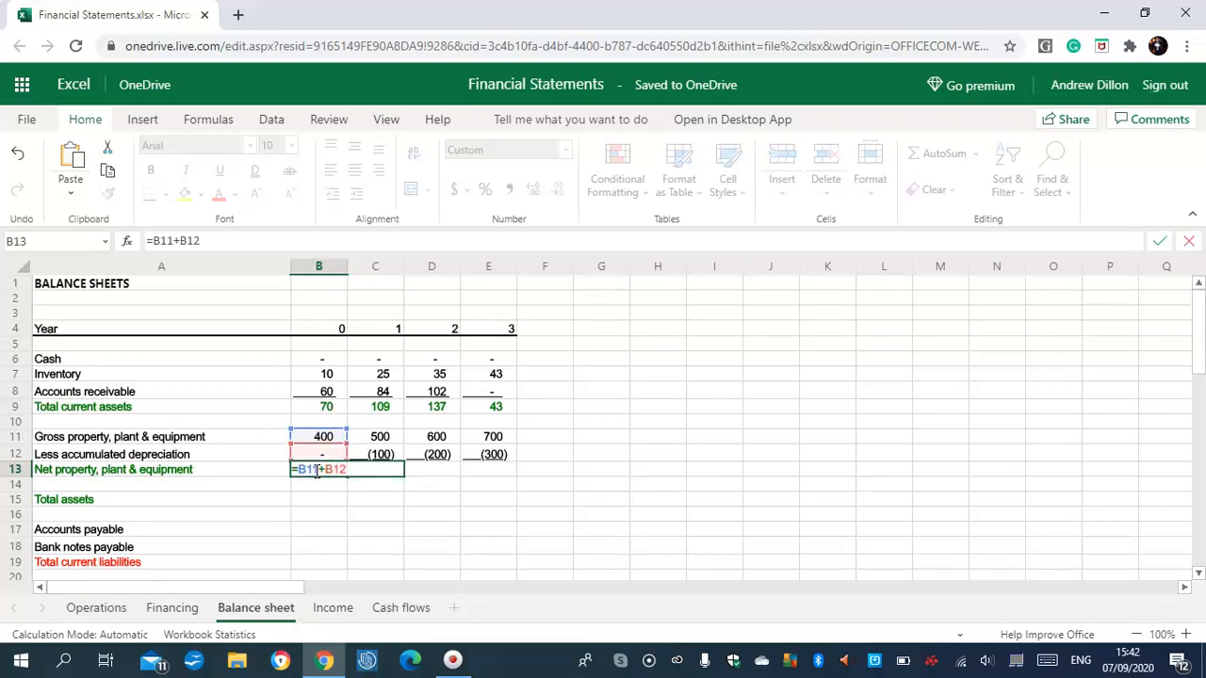
key("Caps_Lock")
key("Return")
left_click(325, 469)
left_click_drag(345, 474, 482, 476)
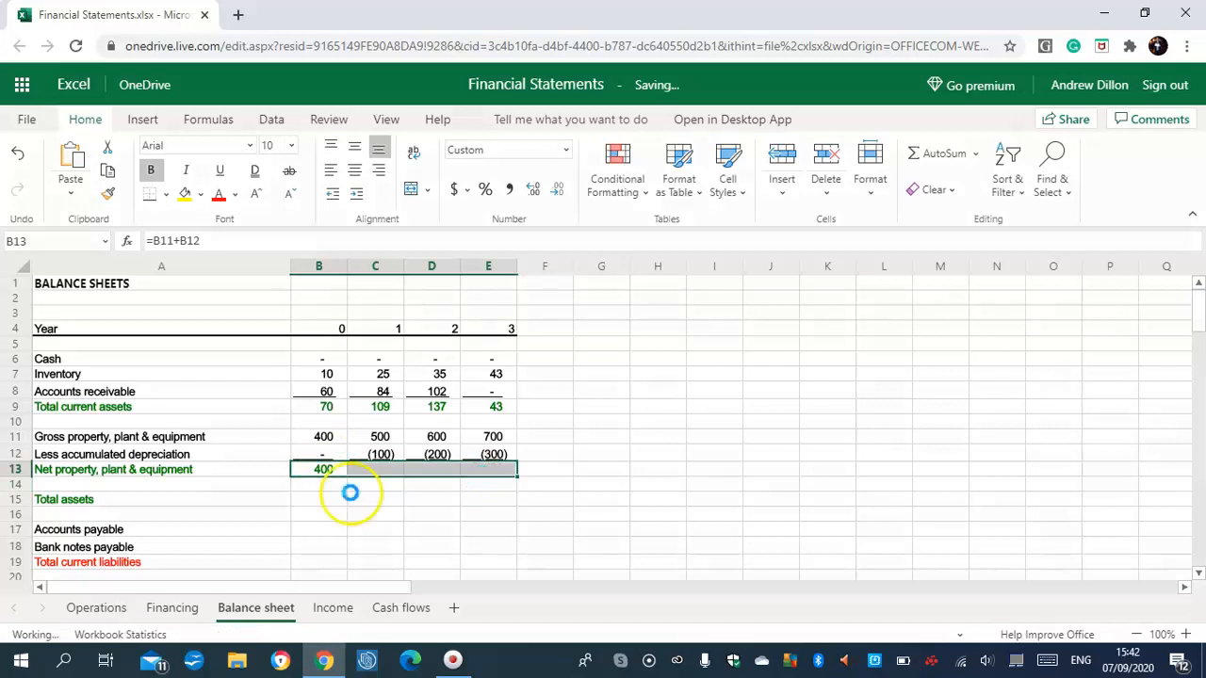
Calculate year 0 Total assets with =B9+B13 in B15 and fill the formula across to E15
left_click(325, 504)
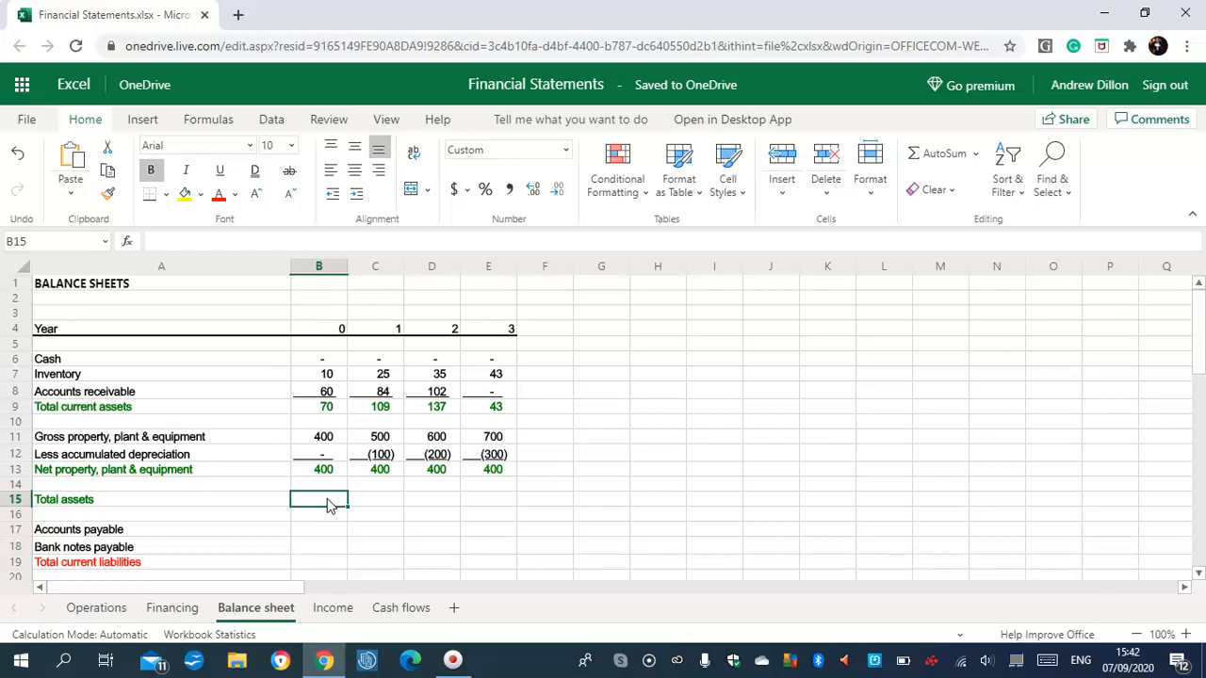
key("Caps_Lock")
type("=")
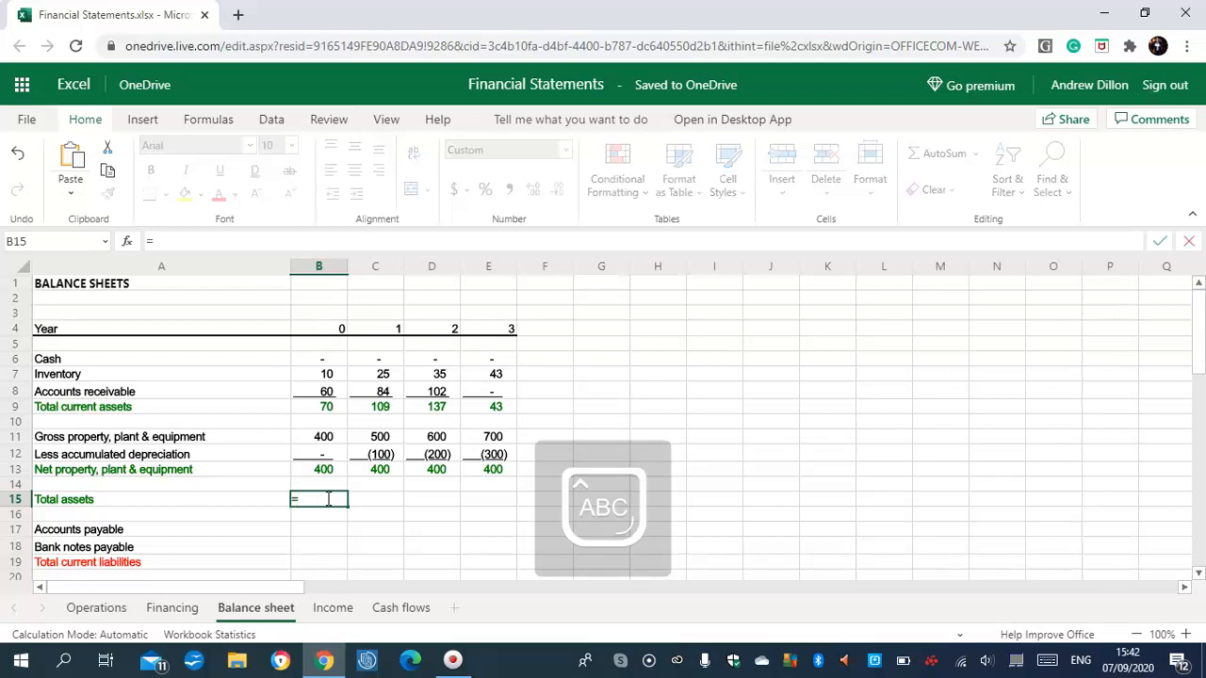
type("B9+B13")
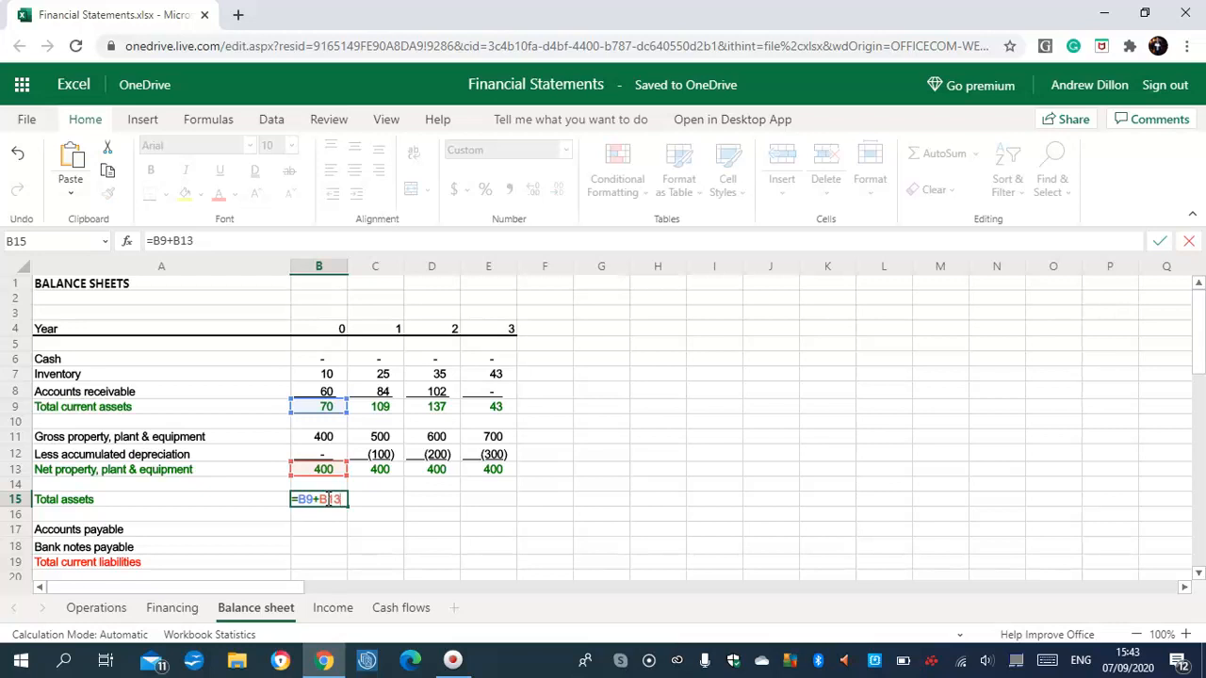
key("Return")
left_click(339, 505)
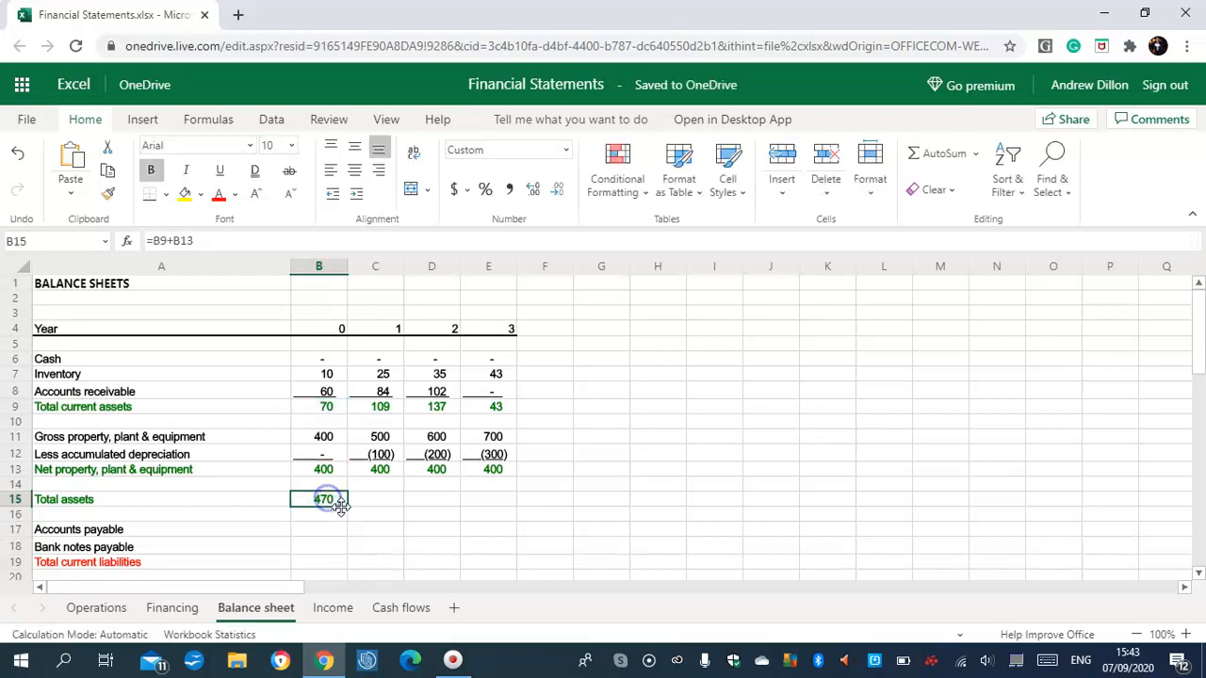
left_click_drag(347, 506, 480, 512)
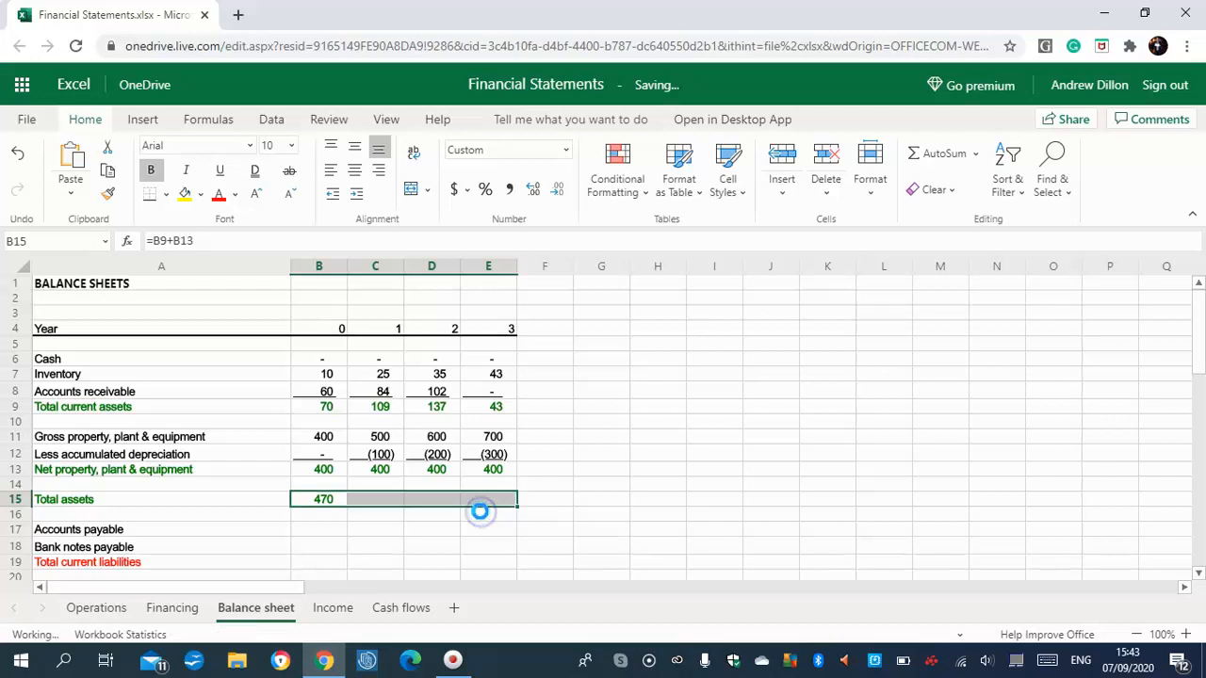
left_click(318, 518)
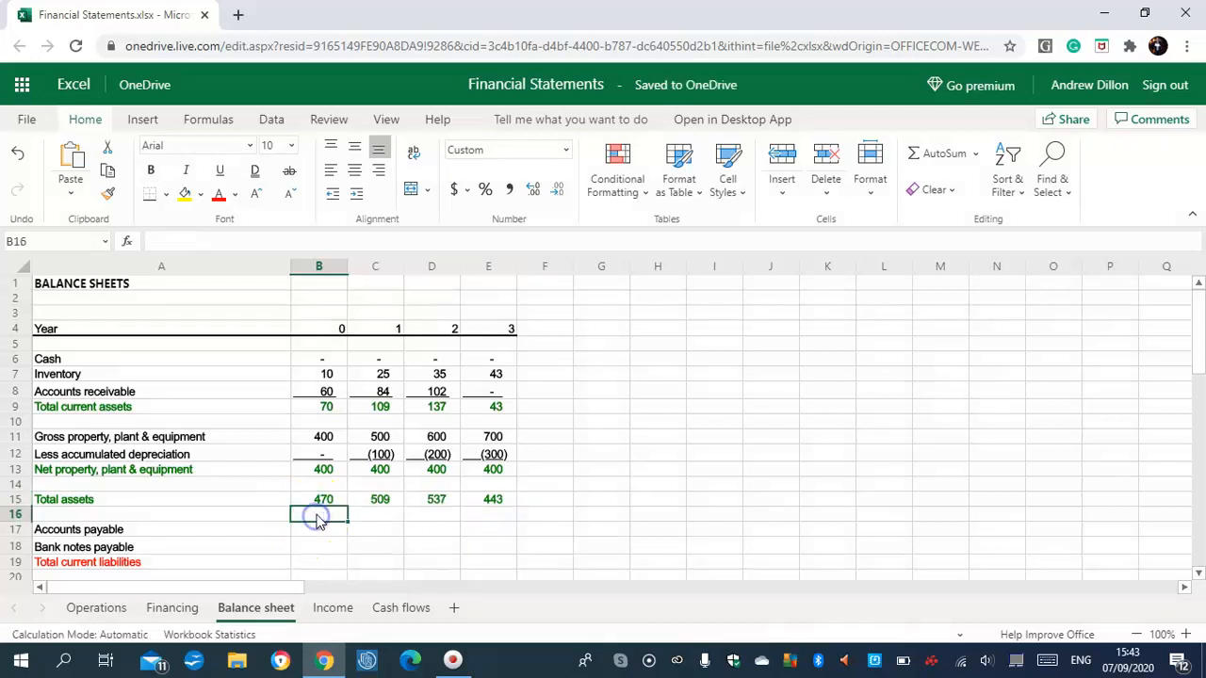